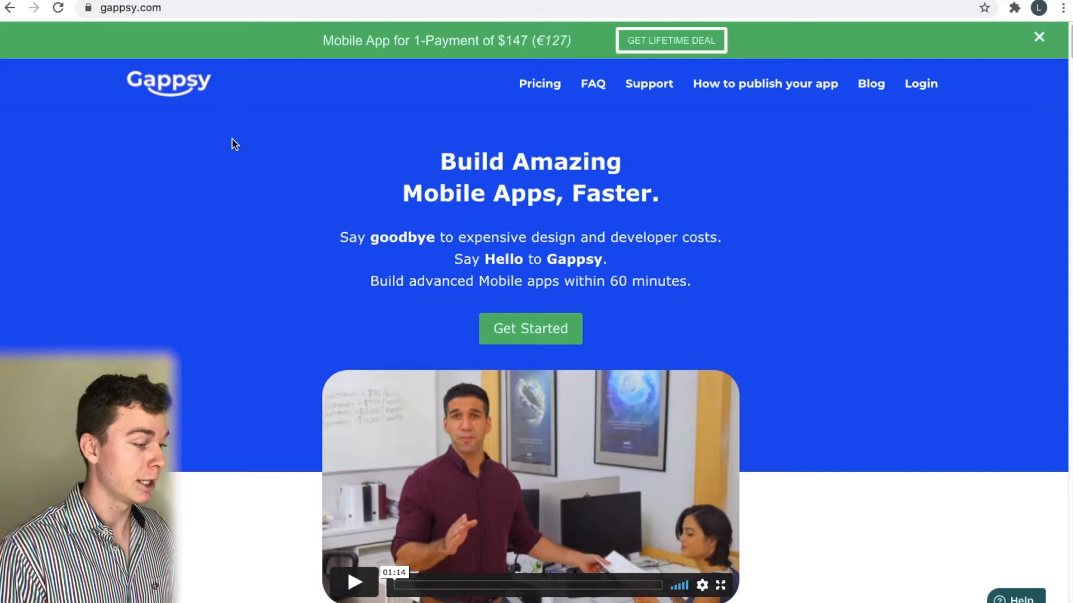
# Create a new application named 'Coffee Shop v2'
pyautogui.scroll(-10, 327, 206)
pyautogui.scroll(10, 307, 162)
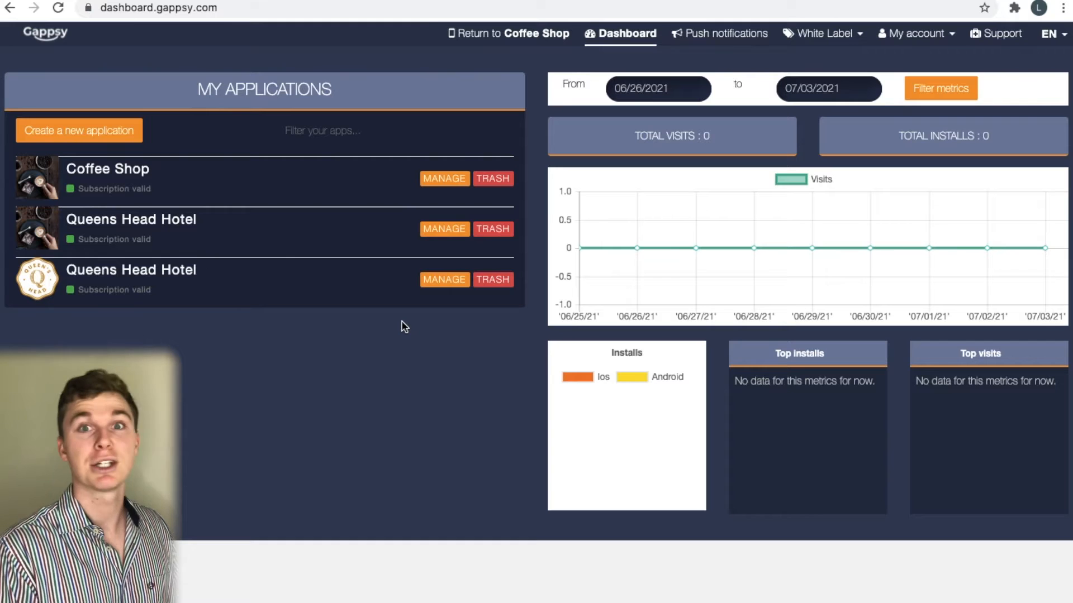
pyautogui.scroll(1, 404, 327)
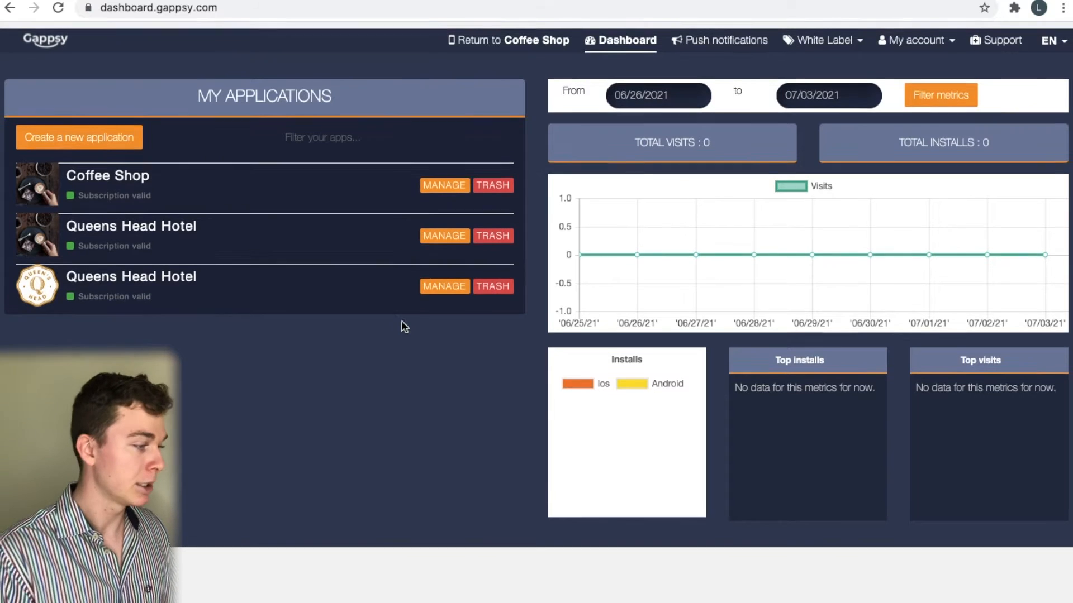
pyautogui.click(109, 131)
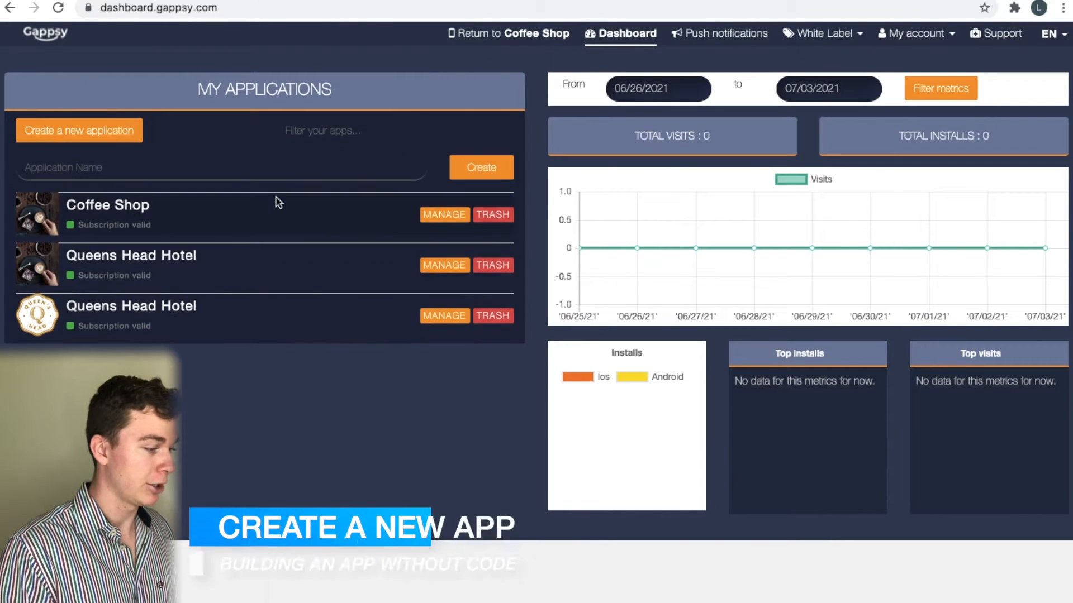
pyautogui.write('Coffe')
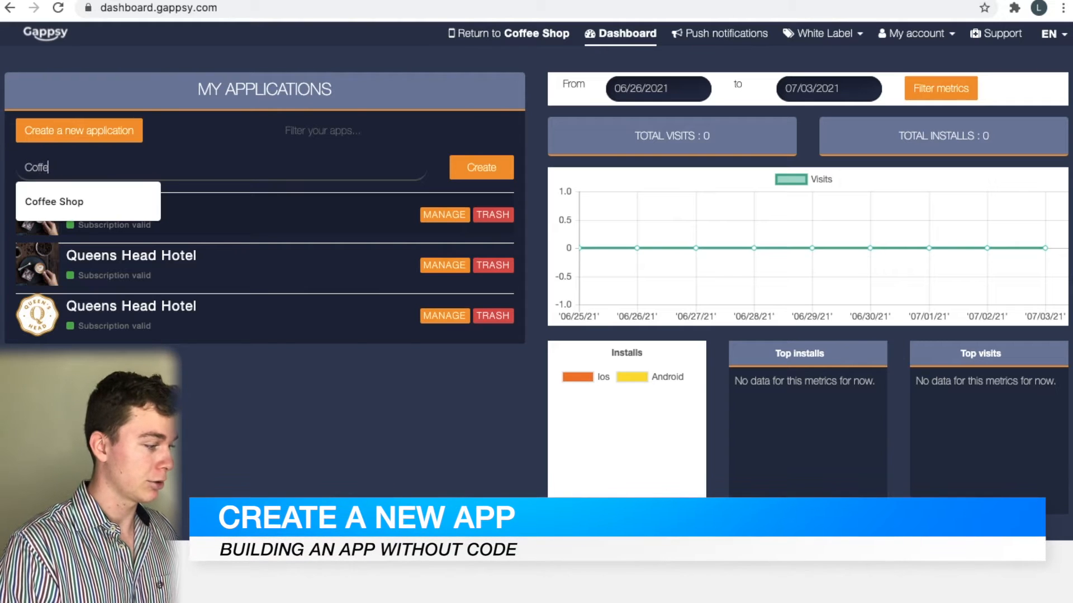
pyautogui.write('e Shop v2')
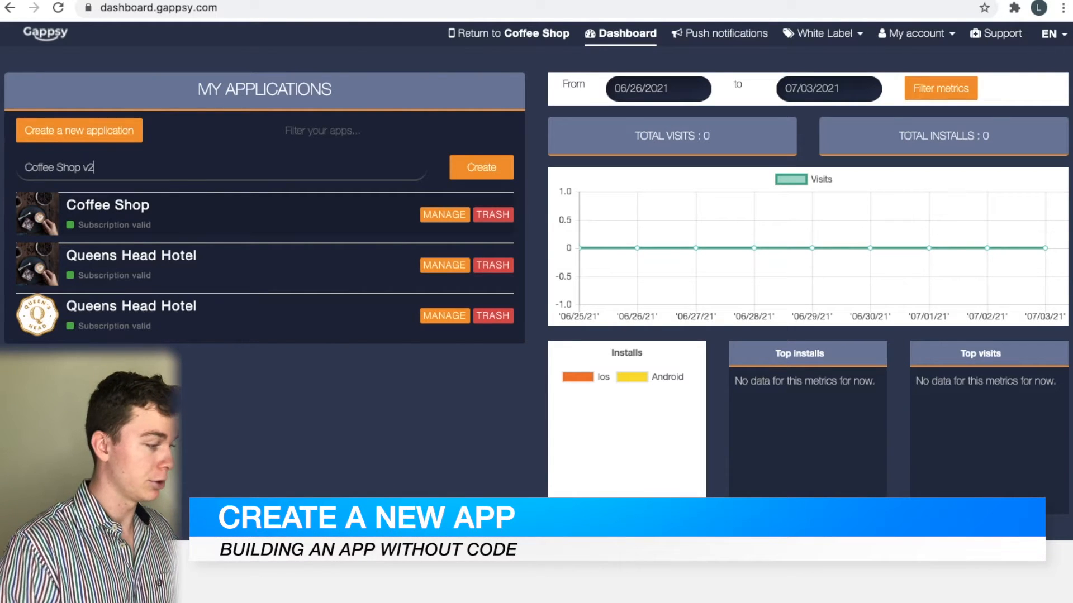
pyautogui.click(462, 177)
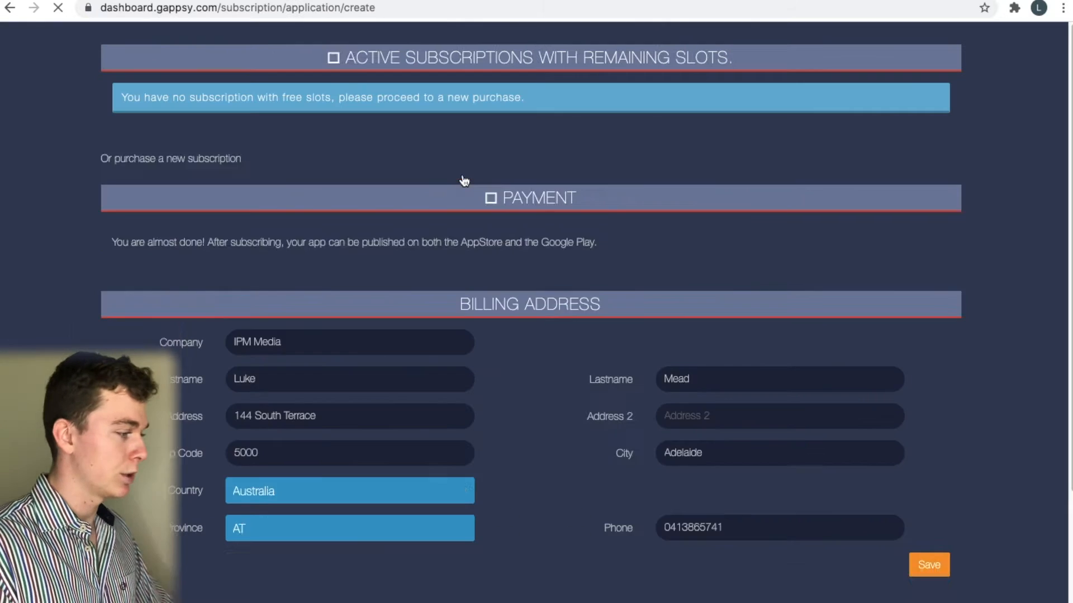
# Save the free Basic Package as its subscription and validate the order
pyautogui.scroll(-3, 534, 335)
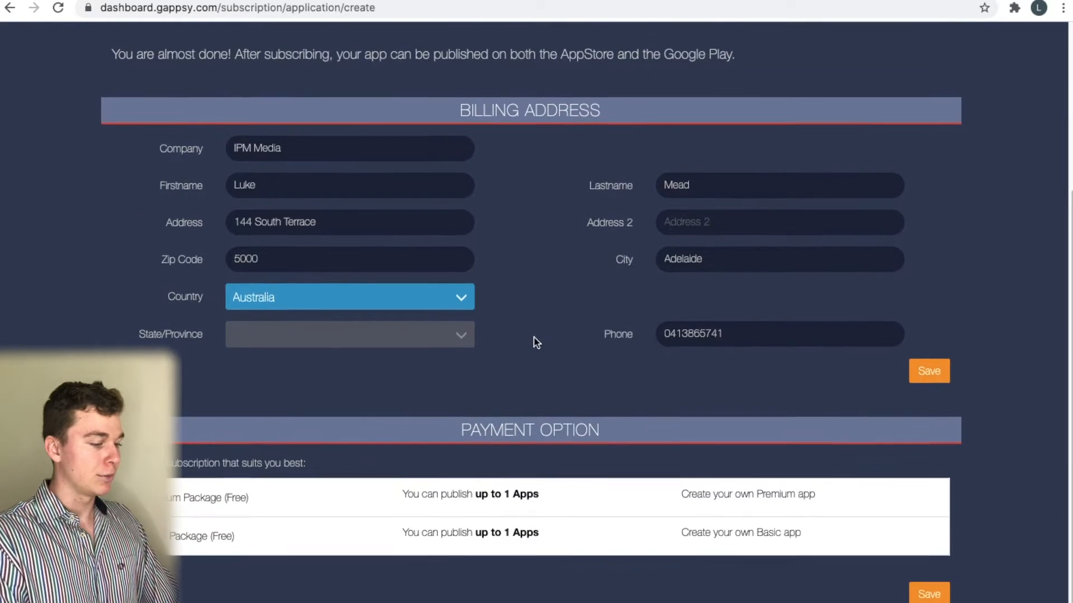
pyautogui.click(929, 595)
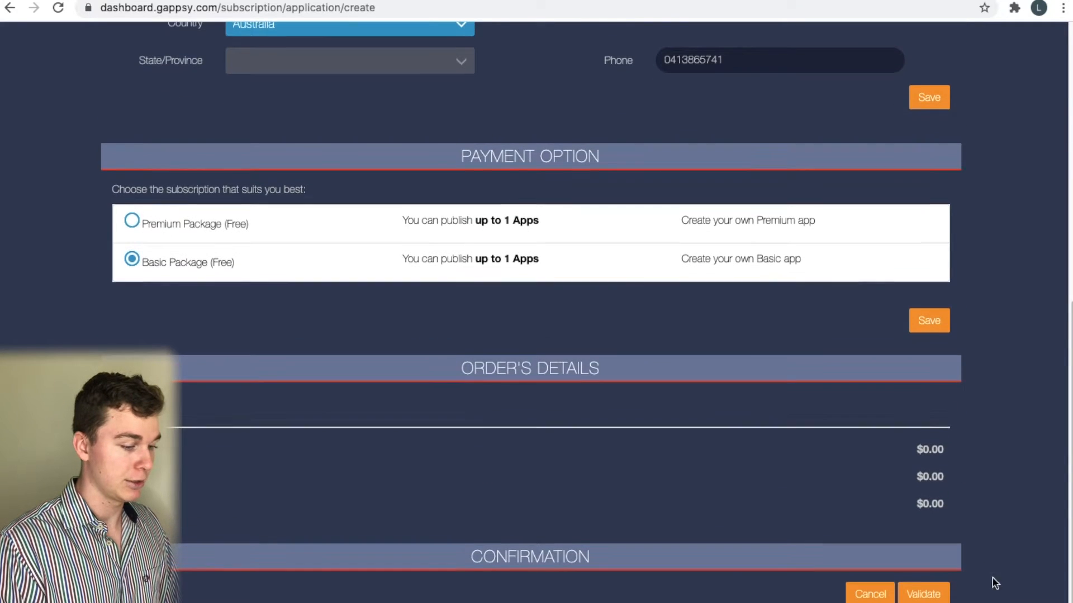
pyautogui.click(920, 594)
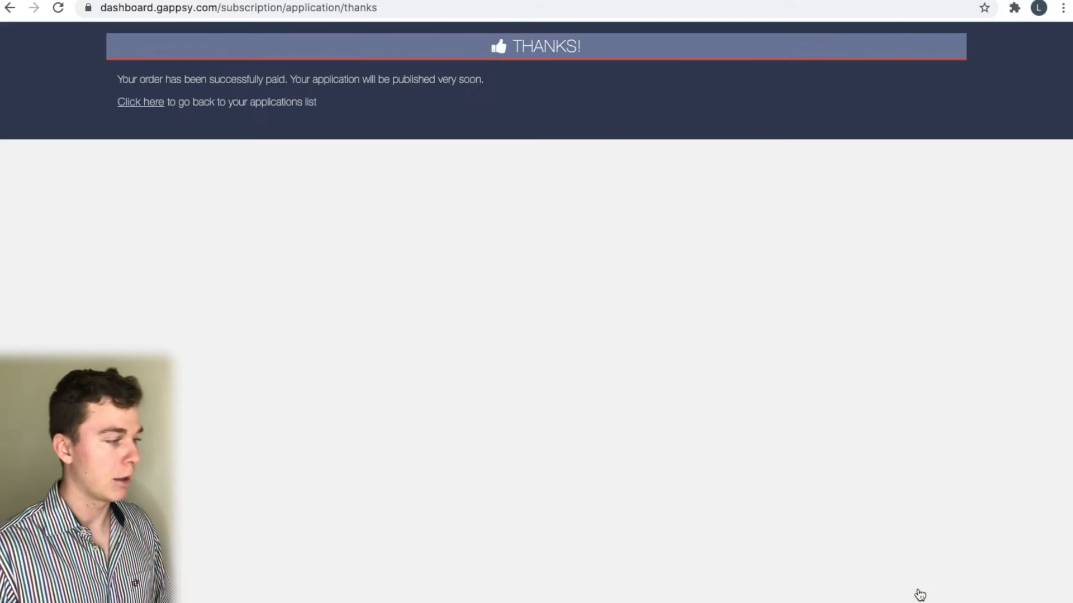
pyautogui.click(162, 106)
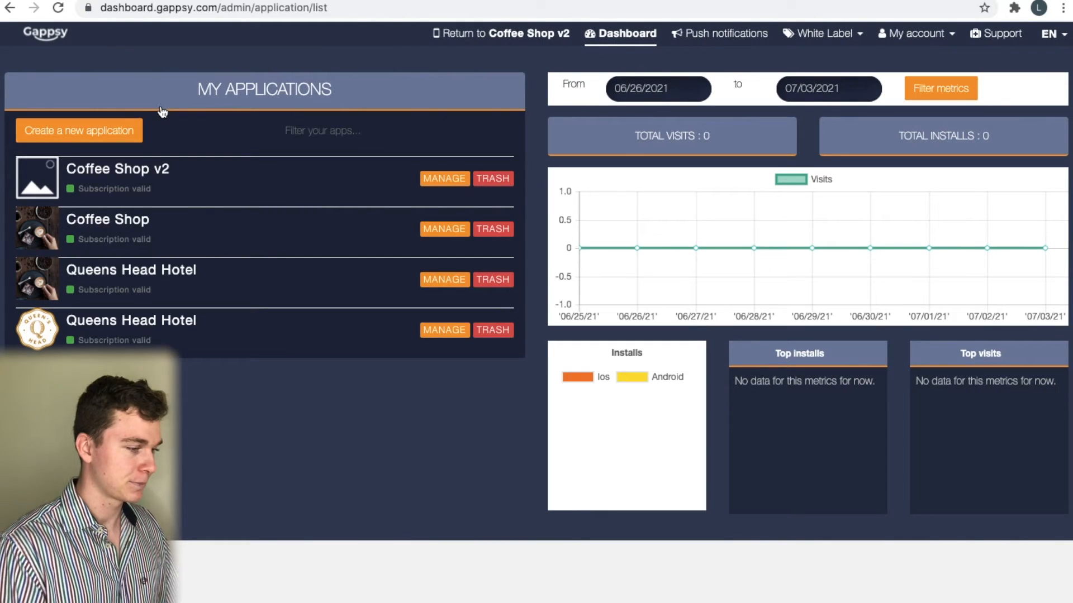
# Apply the Local Business template Rush Cafe to Coffee Shop v2, replacing colours and background
pyautogui.click(433, 180)
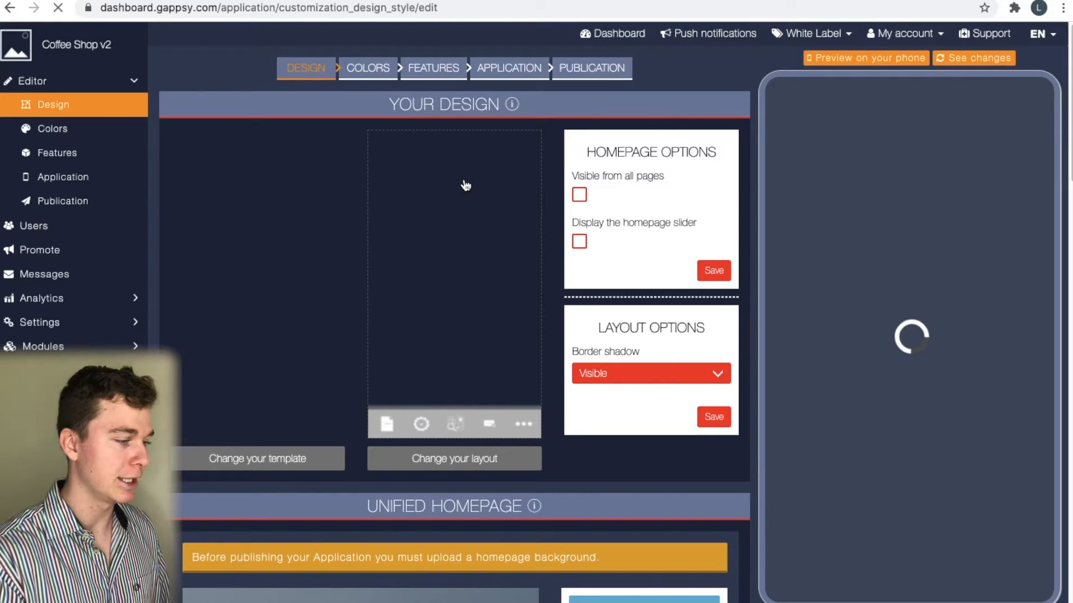
pyautogui.click(292, 280)
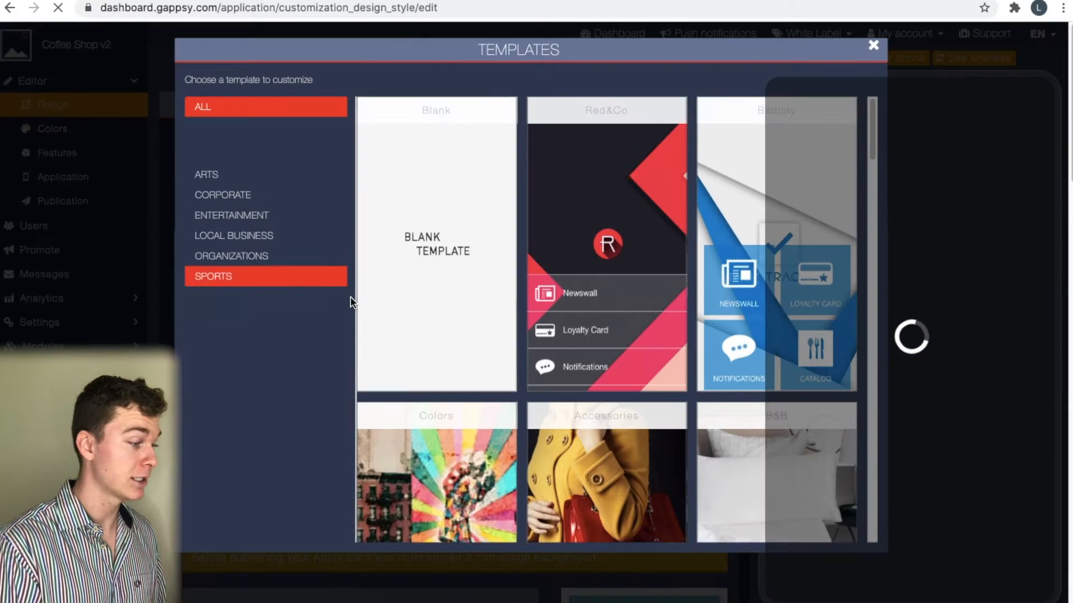
pyautogui.scroll(-2, 601, 282)
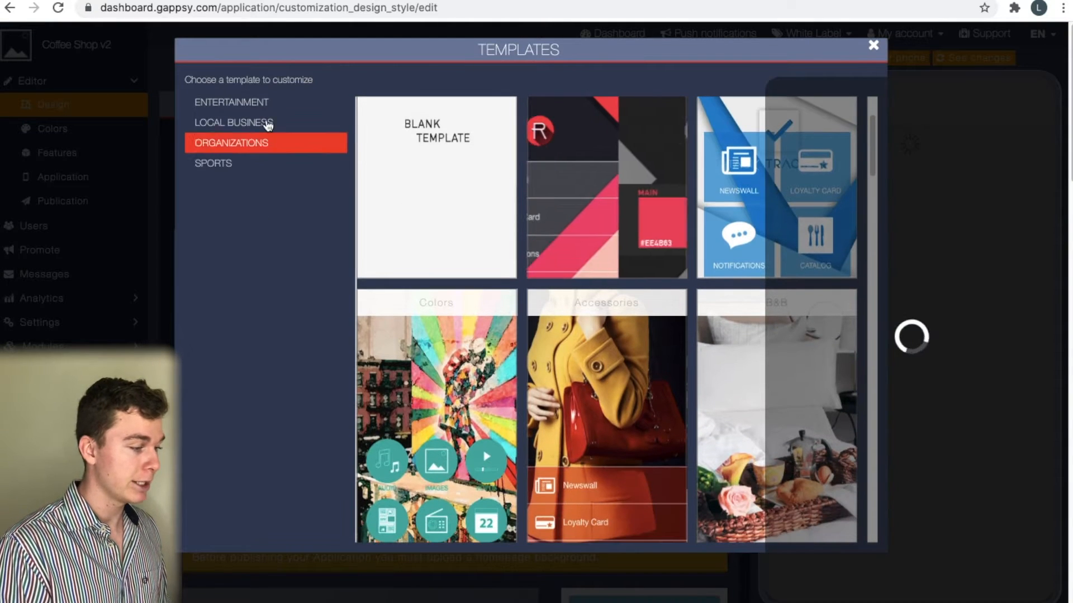
pyautogui.click(269, 124)
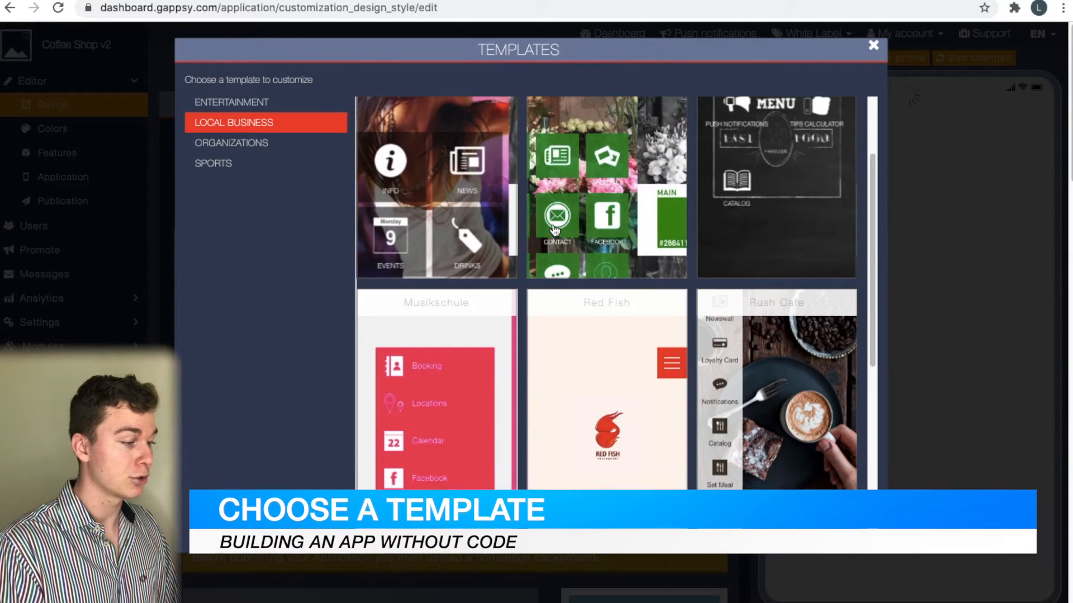
pyautogui.scroll(-6, 555, 227)
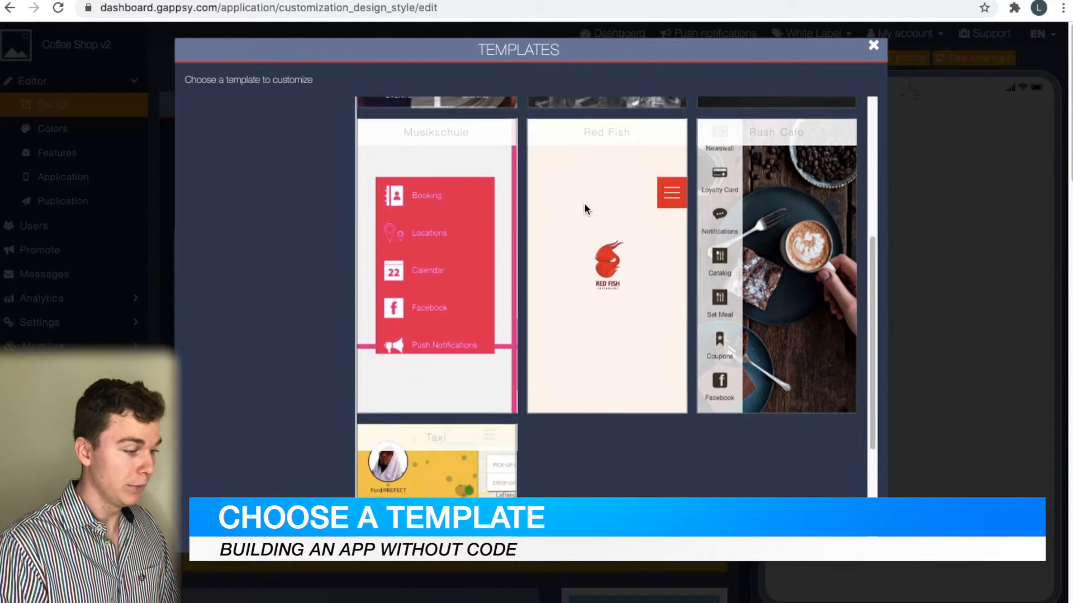
pyautogui.scroll(3, 698, 280)
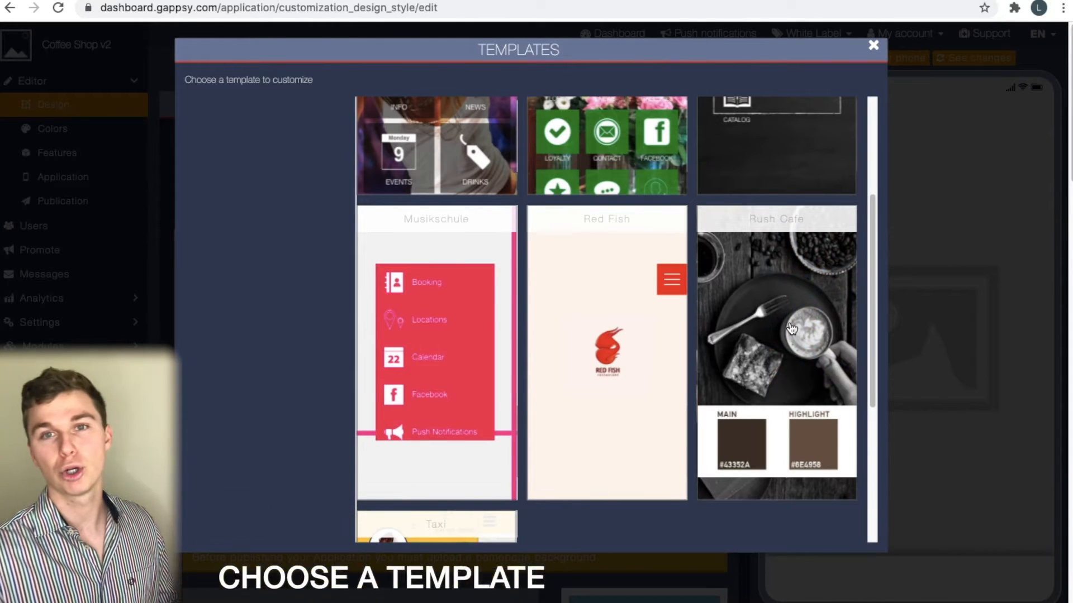
pyautogui.click(792, 329)
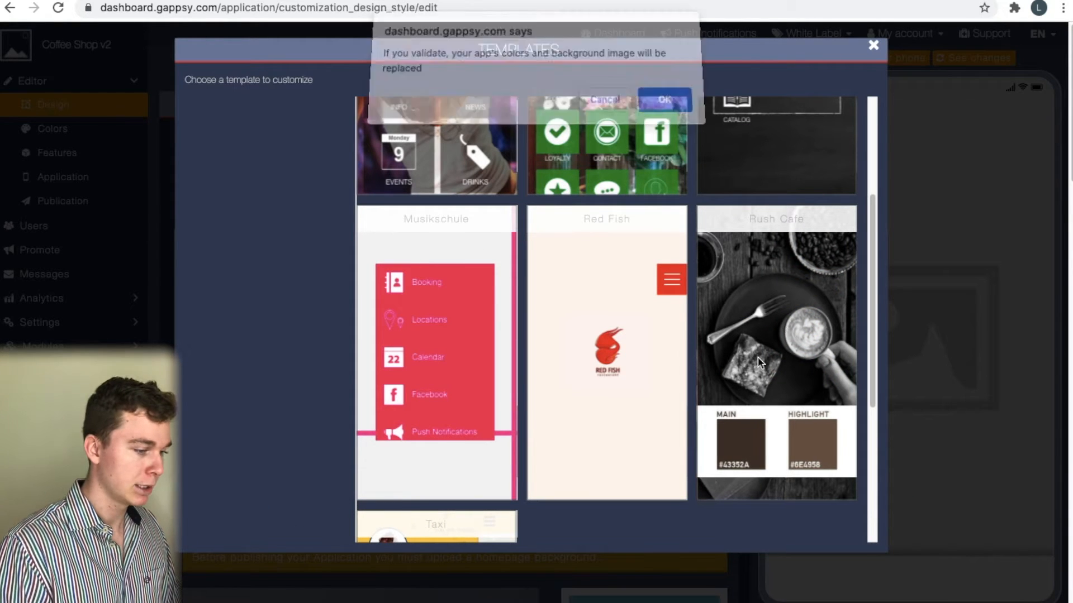
pyautogui.click(666, 108)
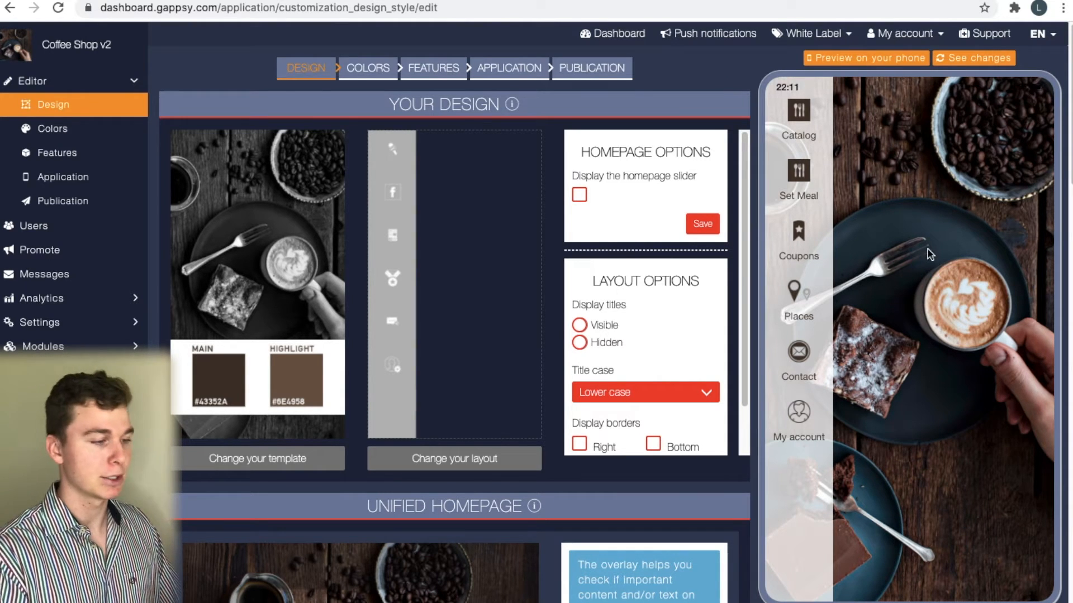
pyautogui.click(964, 62)
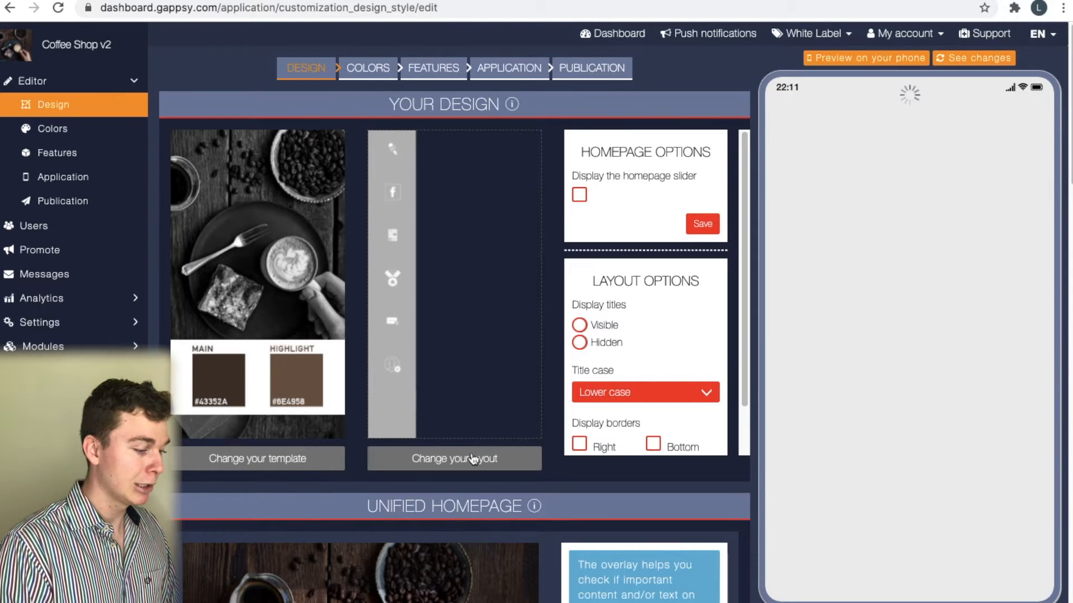
pyautogui.scroll(-5, 416, 402)
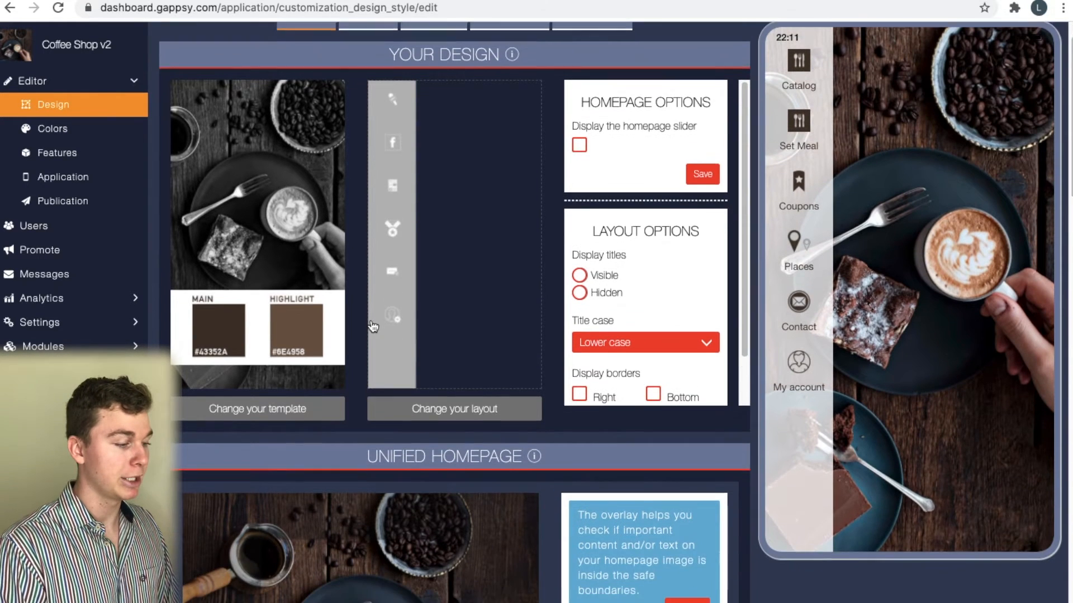
pyautogui.scroll(5, 495, 240)
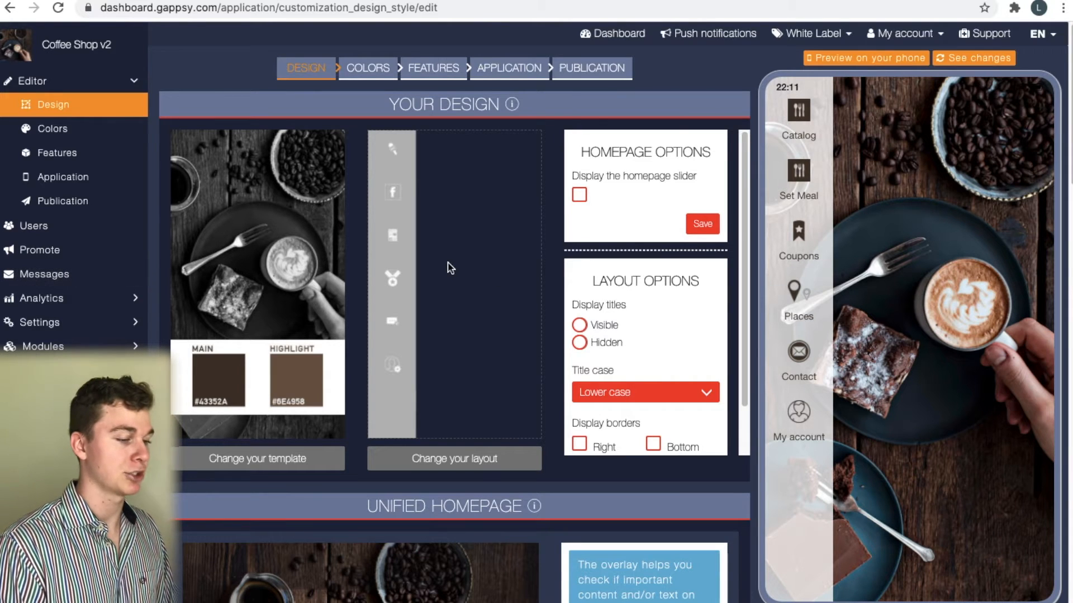
pyautogui.scroll(-6, 556, 460)
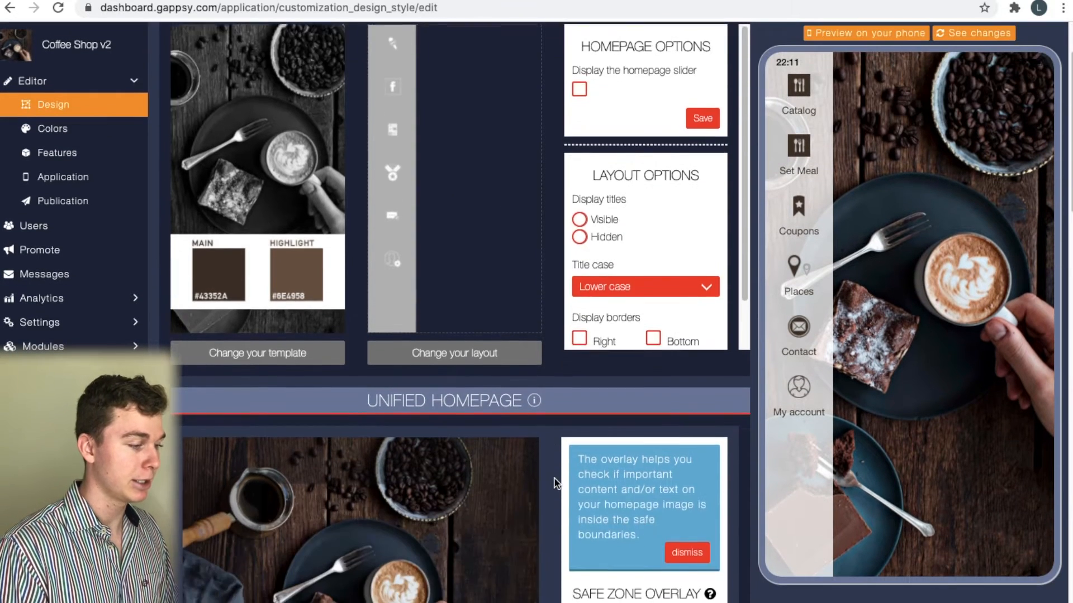
pyautogui.scroll(-4, 556, 483)
pyautogui.scroll(5, 556, 484)
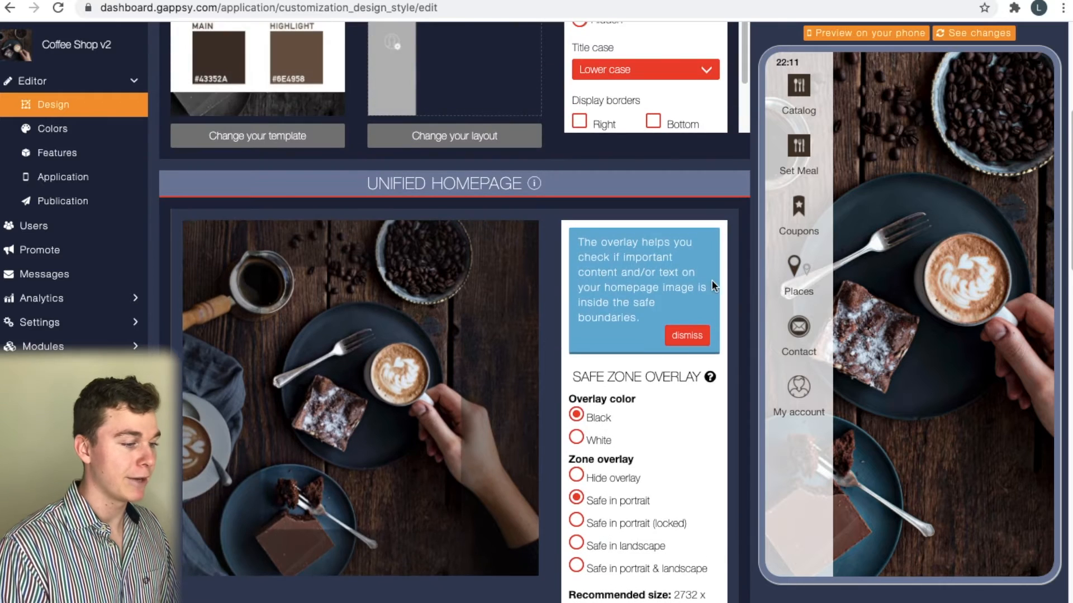
pyautogui.scroll(6, 172, 182)
pyautogui.click(419, 69)
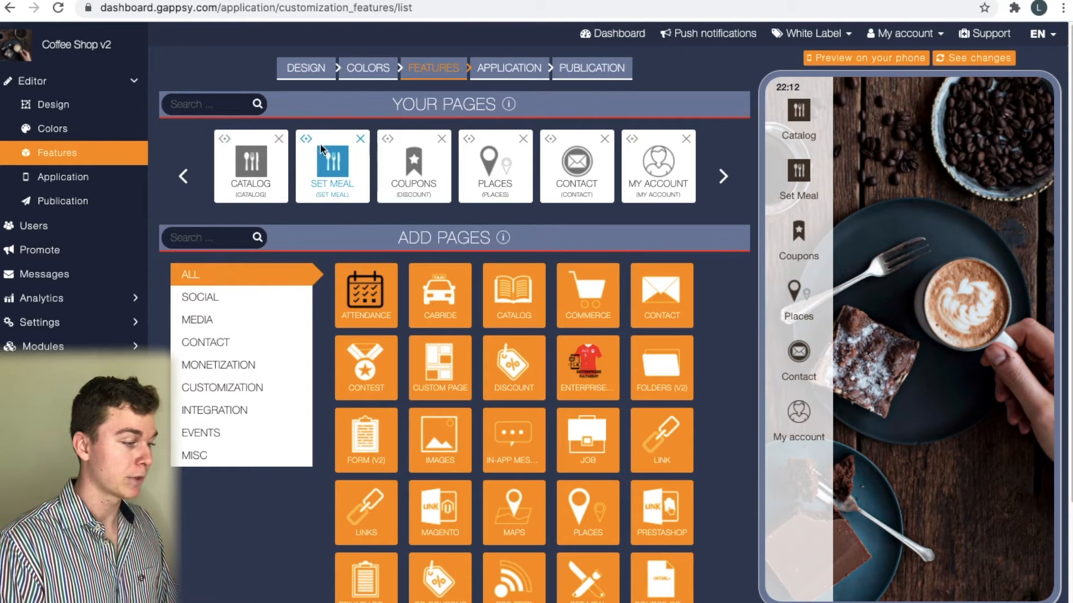
# Delete the Catalog, Coupons and Set Meal pages from Your Pages
pyautogui.click(279, 139)
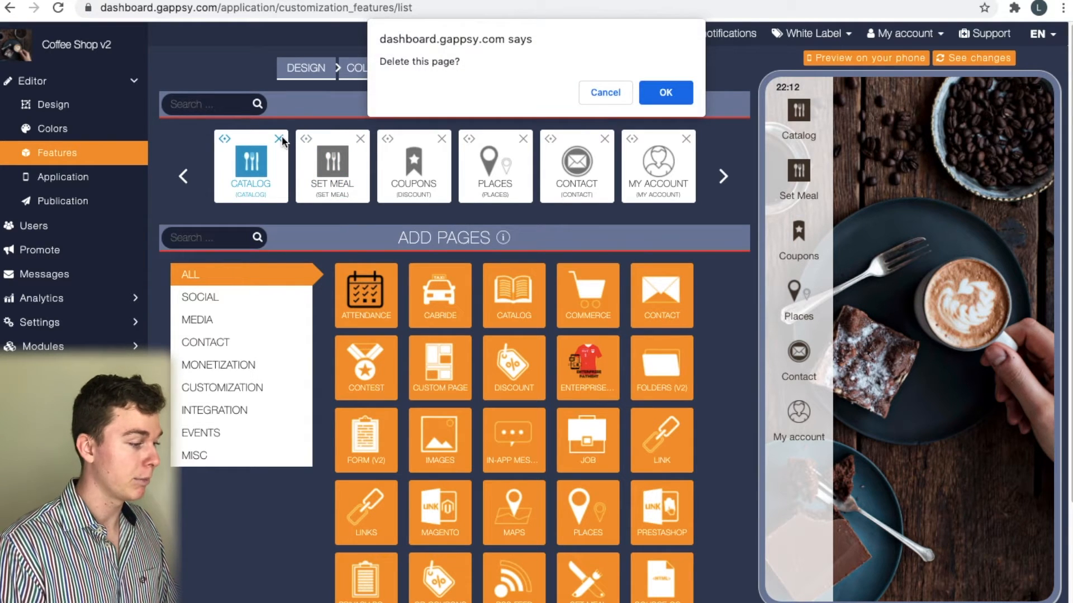
pyautogui.click(666, 92)
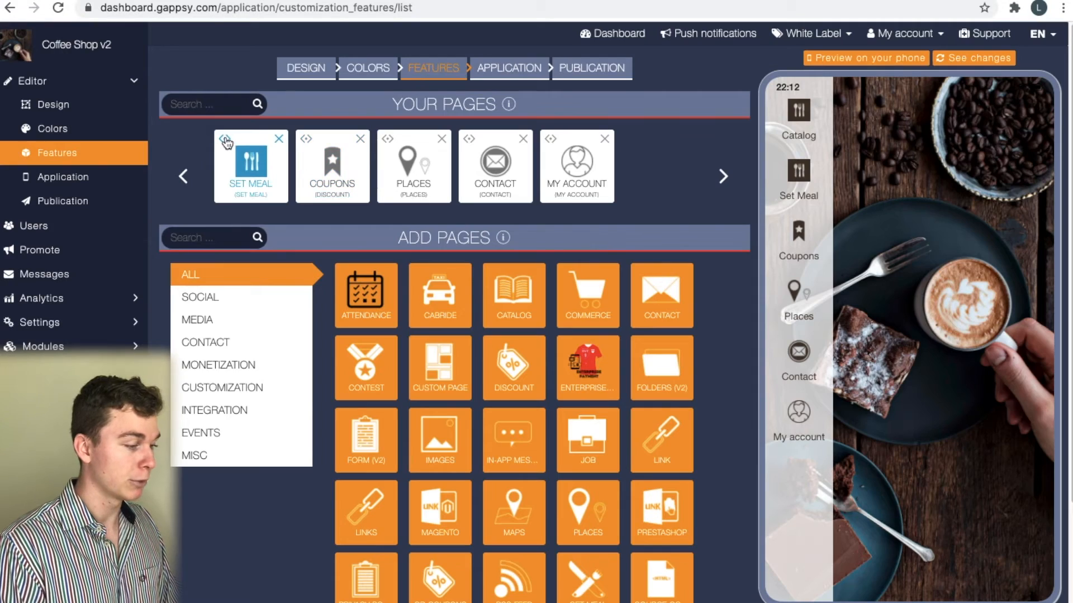
pyautogui.moveTo(280, 140); pyautogui.dragTo(361, 141)
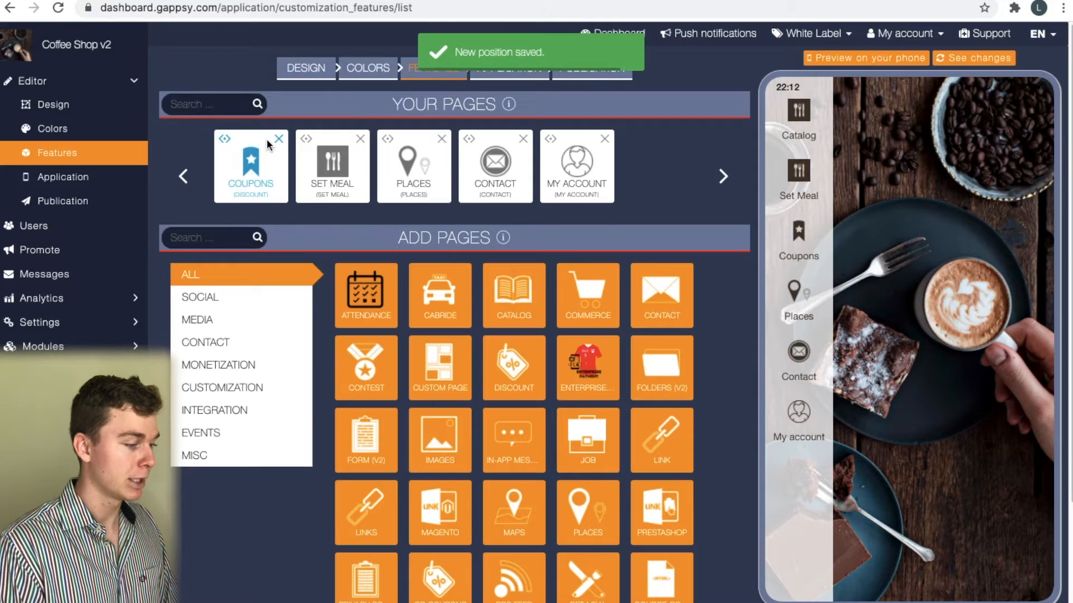
pyautogui.click(278, 139)
pyautogui.click(669, 93)
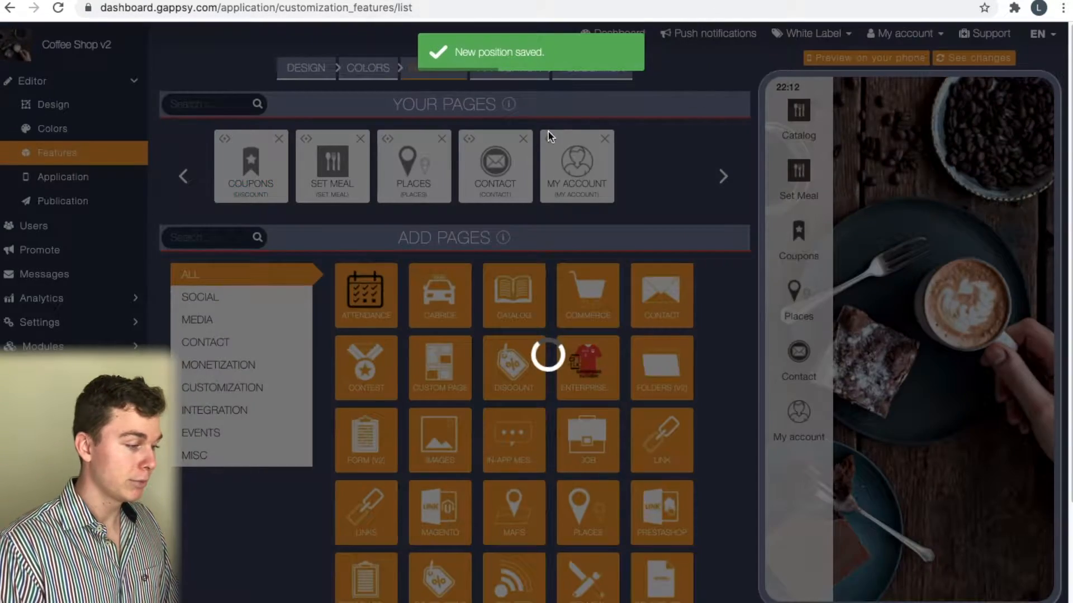
pyautogui.click(279, 138)
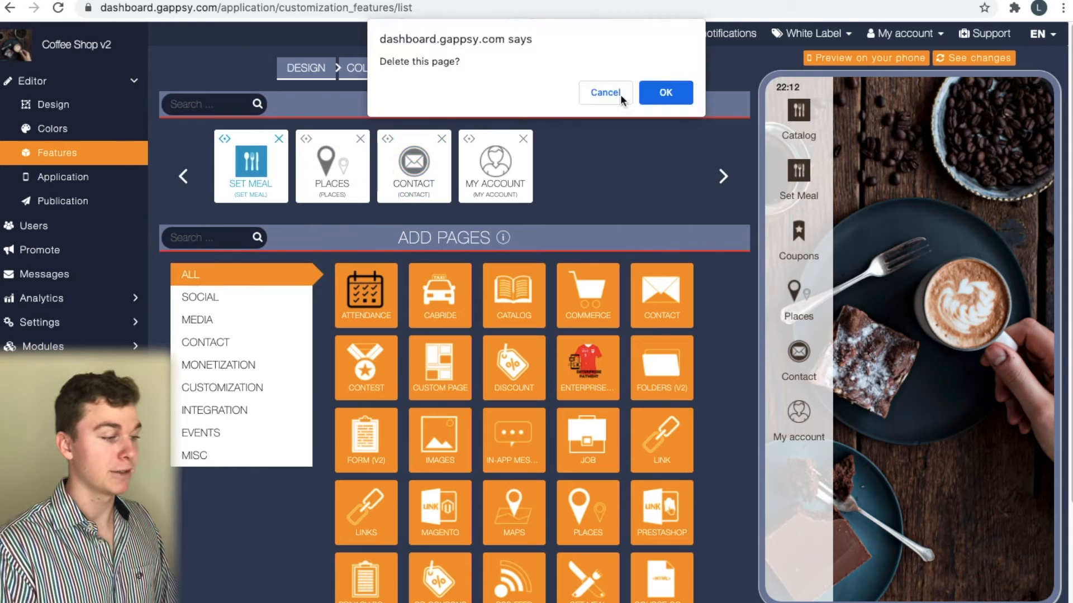
pyautogui.click(668, 91)
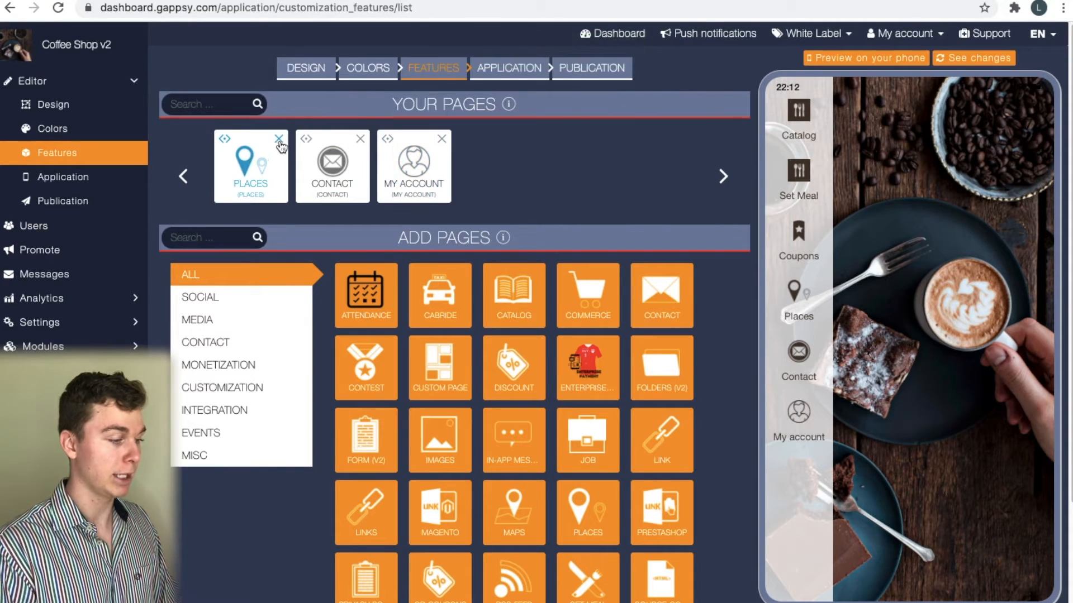
# Delete the Places, Contact and My Account pages, leaving the page list empty
pyautogui.click(279, 139)
pyautogui.click(668, 91)
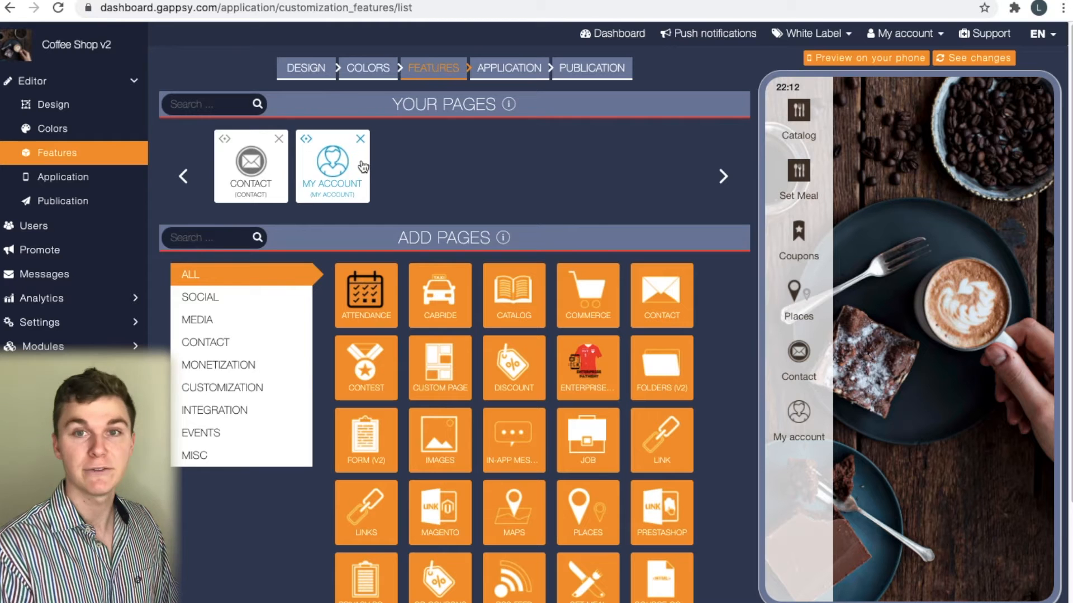
pyautogui.click(278, 139)
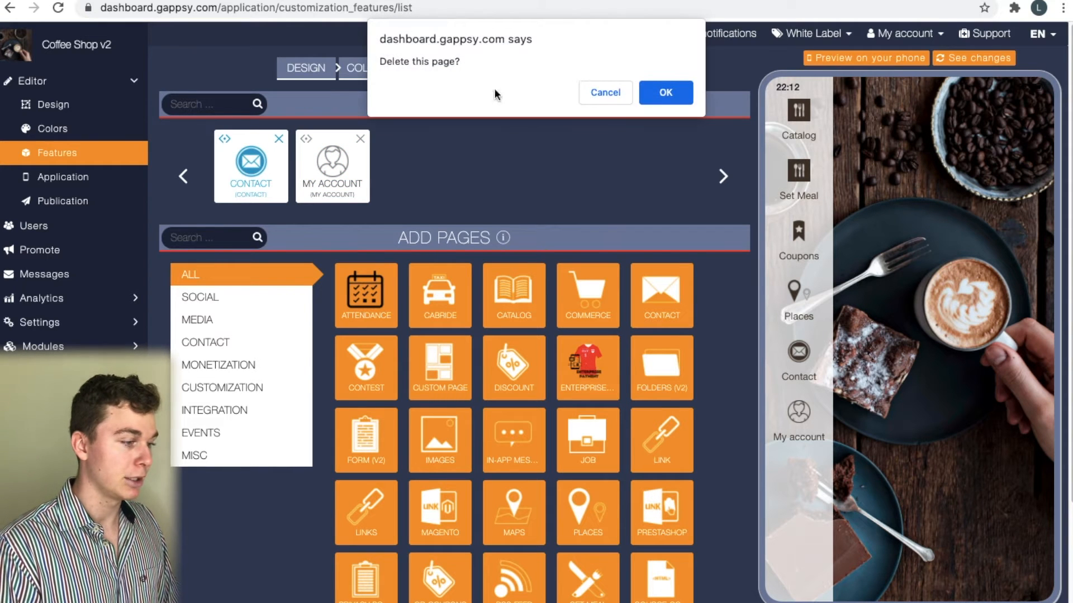
pyautogui.click(666, 91)
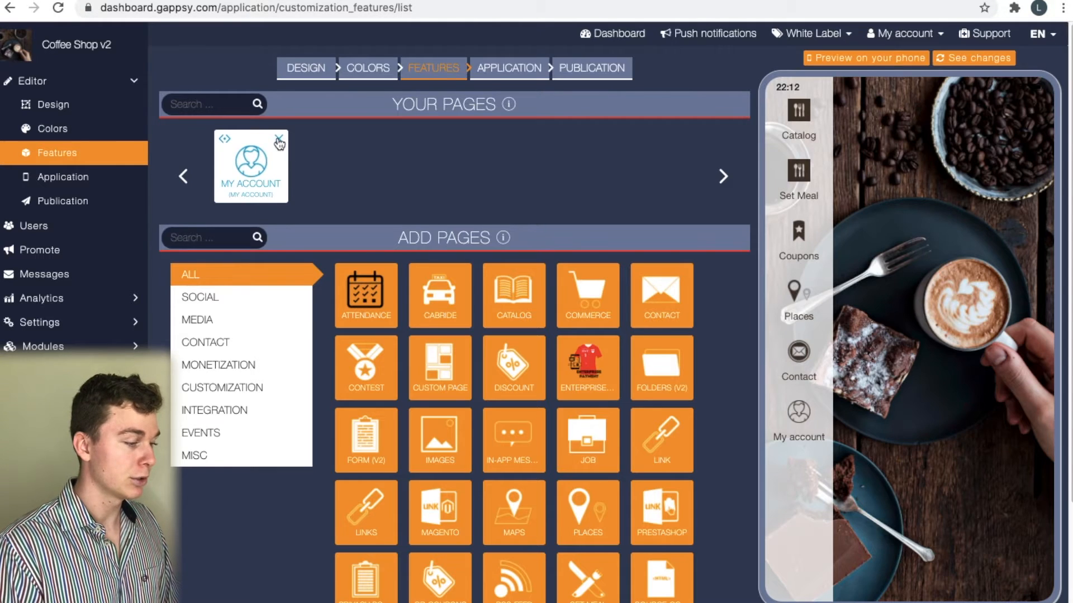
pyautogui.click(278, 140)
pyautogui.click(673, 100)
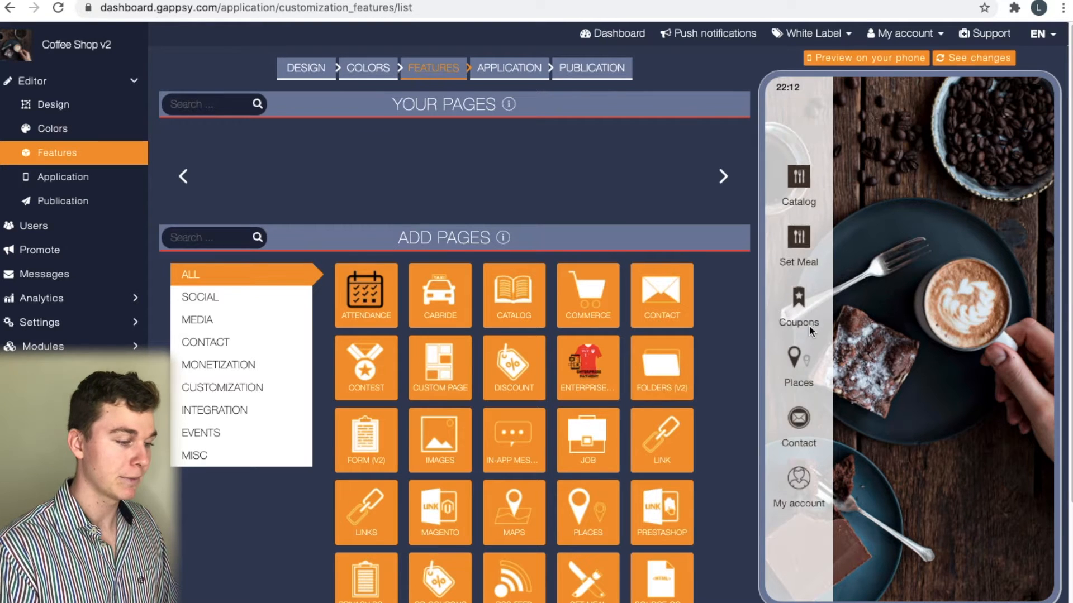
pyautogui.scroll(-1, 521, 216)
pyautogui.scroll(1, 512, 149)
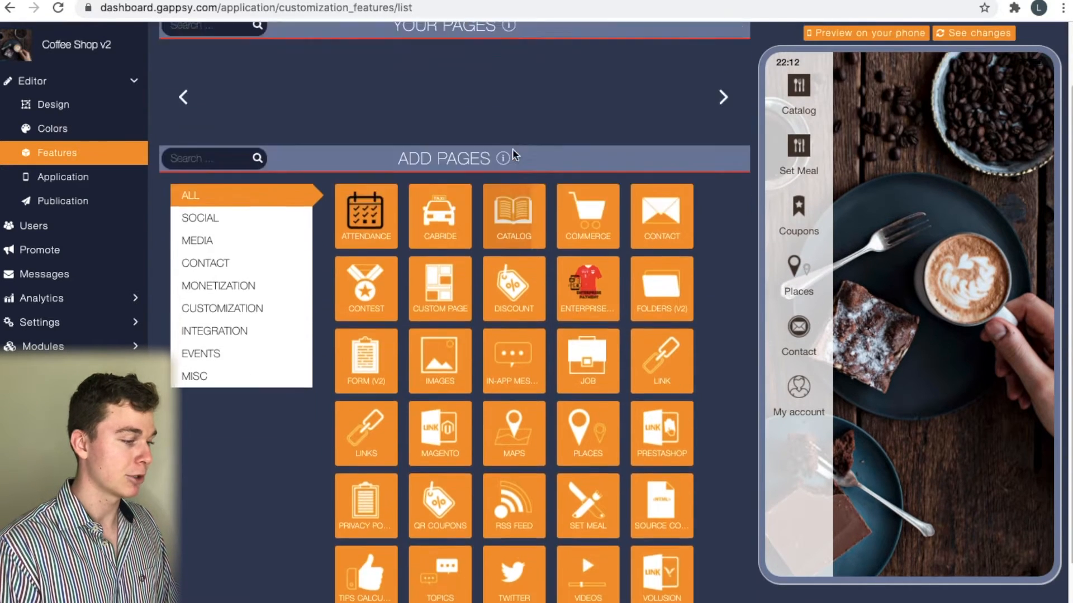
pyautogui.scroll(-1, 612, 240)
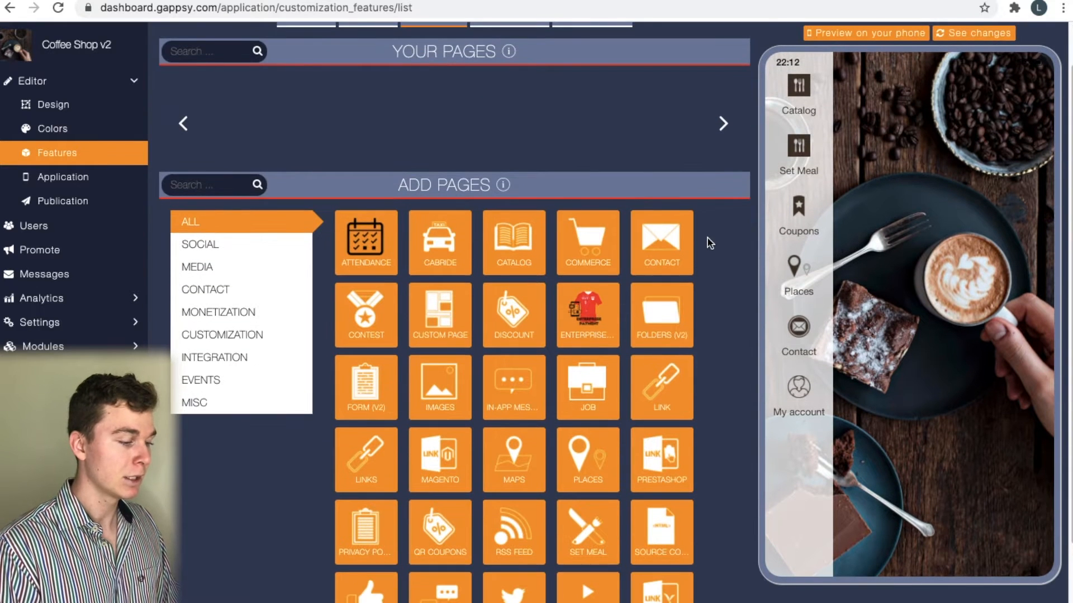
pyautogui.scroll(1, 677, 220)
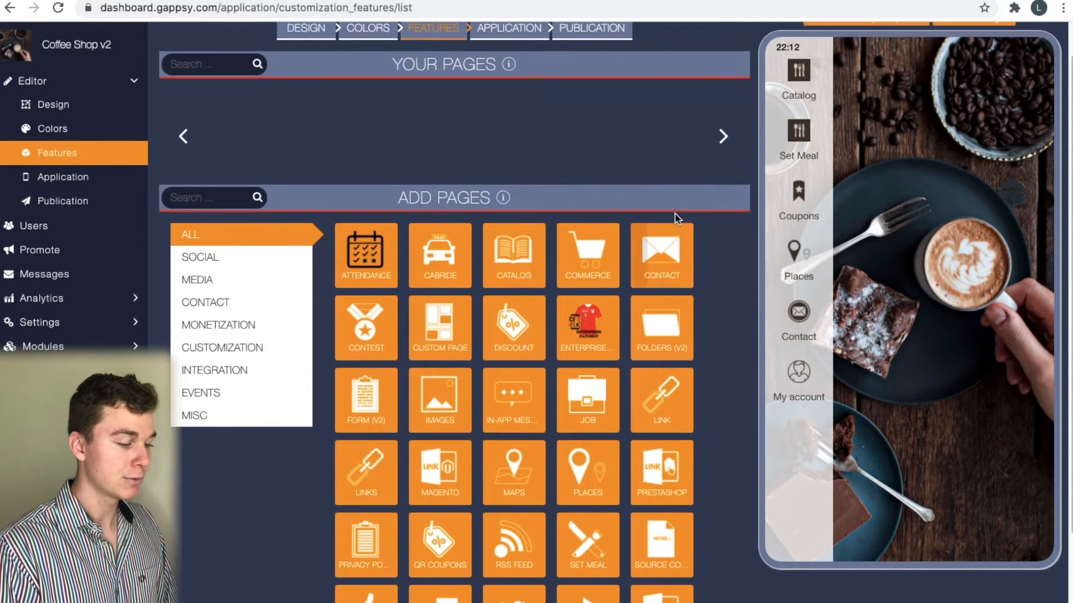
# Add a Contact page and rename it 'Book Now'
pyautogui.click(668, 256)
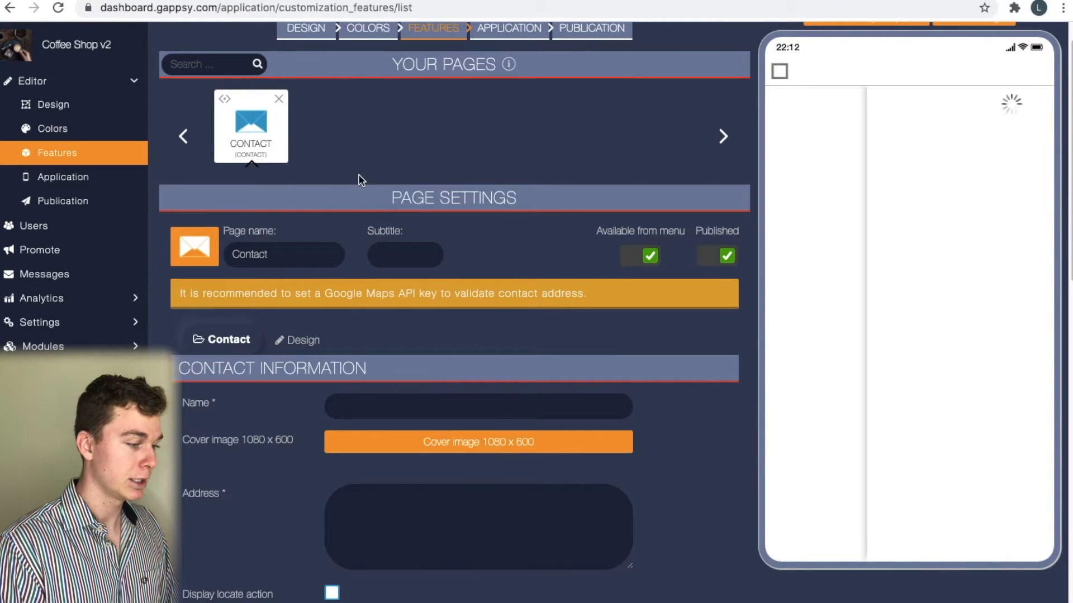
pyautogui.doubleClick(289, 255)
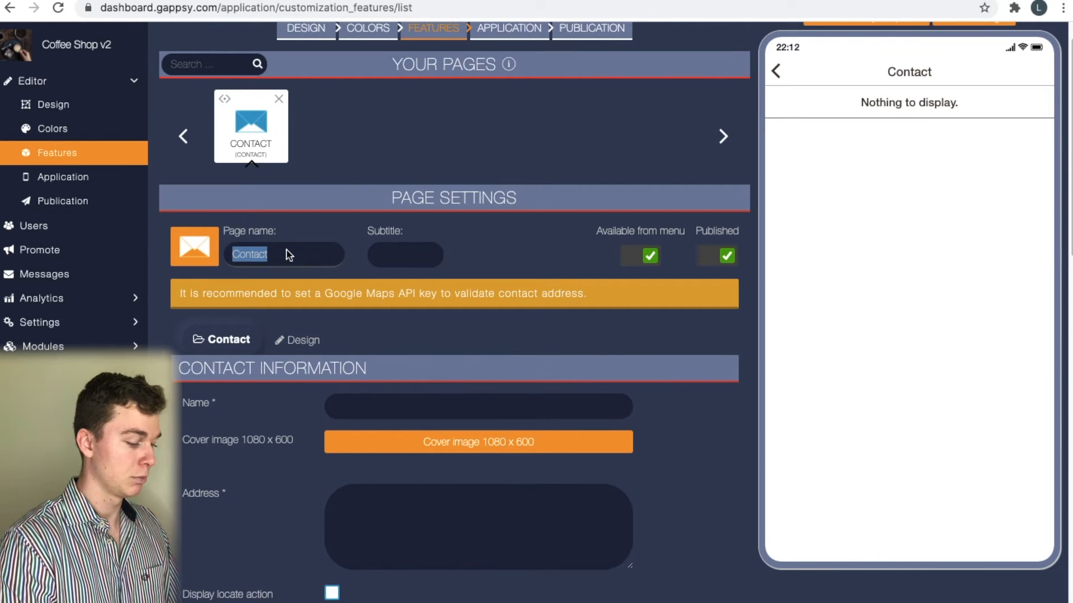
pyautogui.write('Book Now')
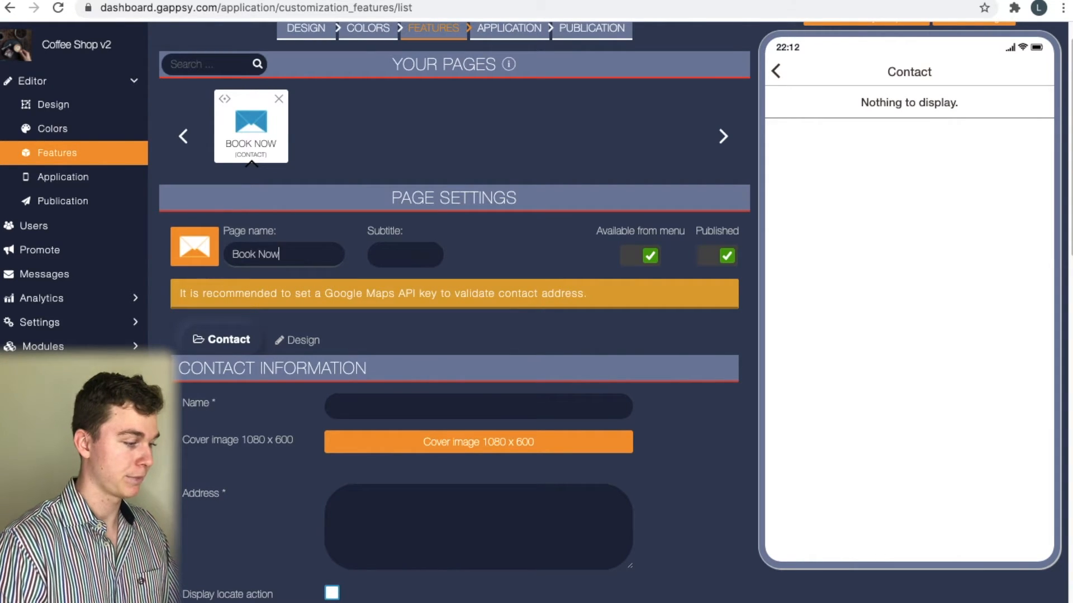
pyautogui.scroll(-1, 424, 261)
pyautogui.scroll(-1, 400, 260)
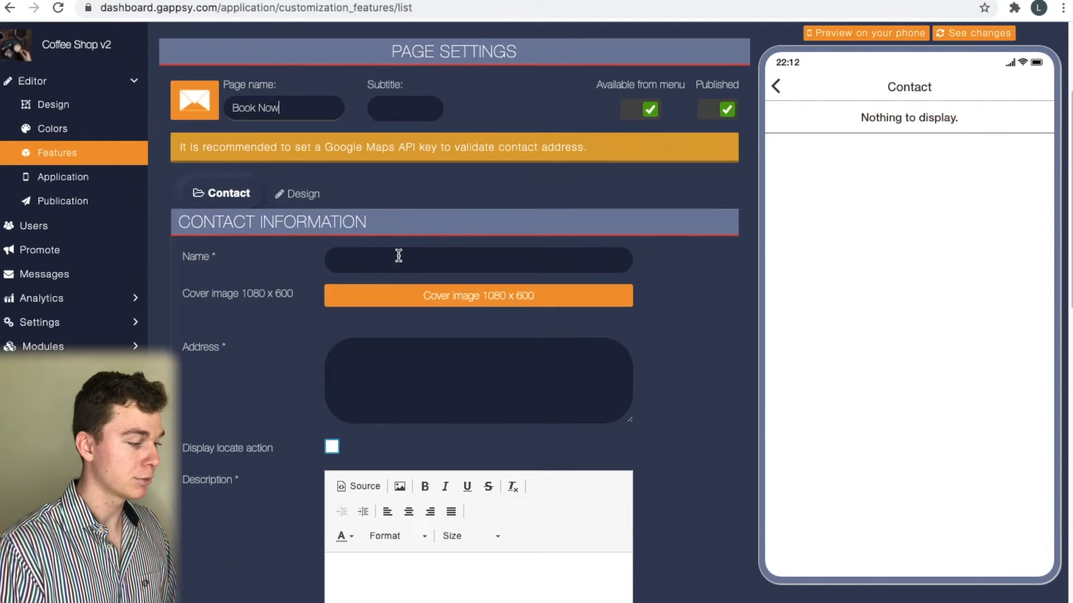
# Choose Coffee Shop as the contact name and enter the street address
pyautogui.click(397, 255)
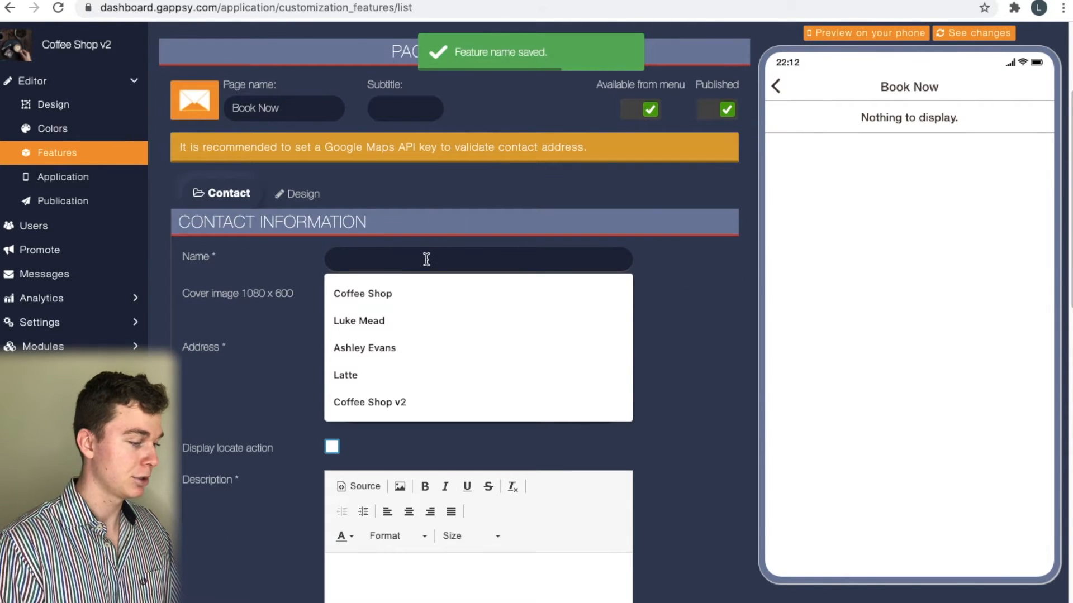
pyautogui.click(409, 286)
pyautogui.scroll(-1, 445, 363)
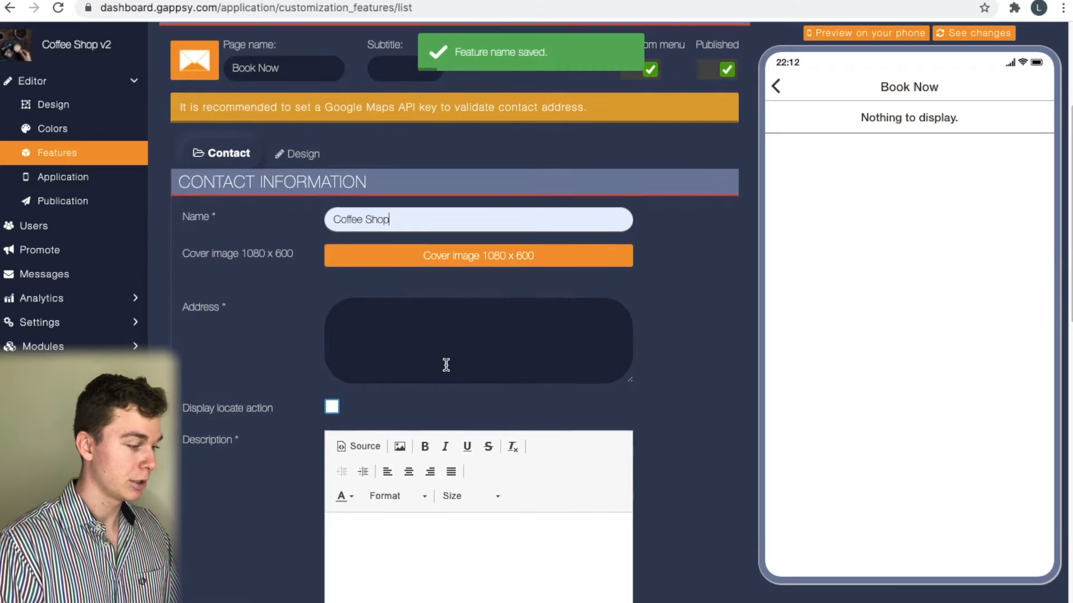
pyautogui.click(445, 363)
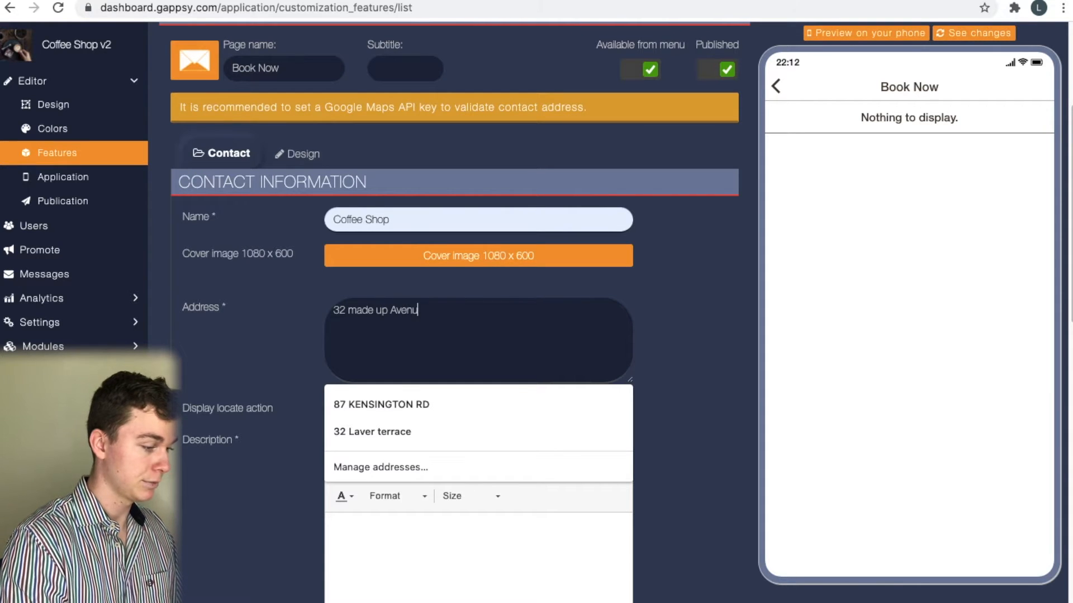
pyautogui.click(644, 401)
# Upload the pexels espresso-machine photo as the 1080 x 600 cover image and accept the crop
pyautogui.scroll(-1, 711, 436)
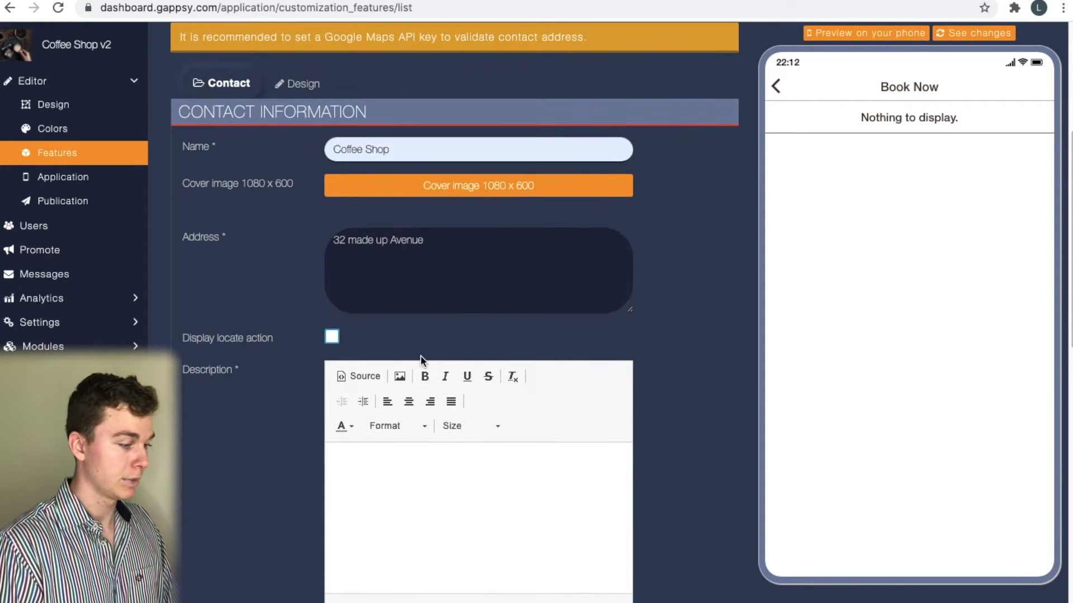
pyautogui.scroll(-1, 420, 356)
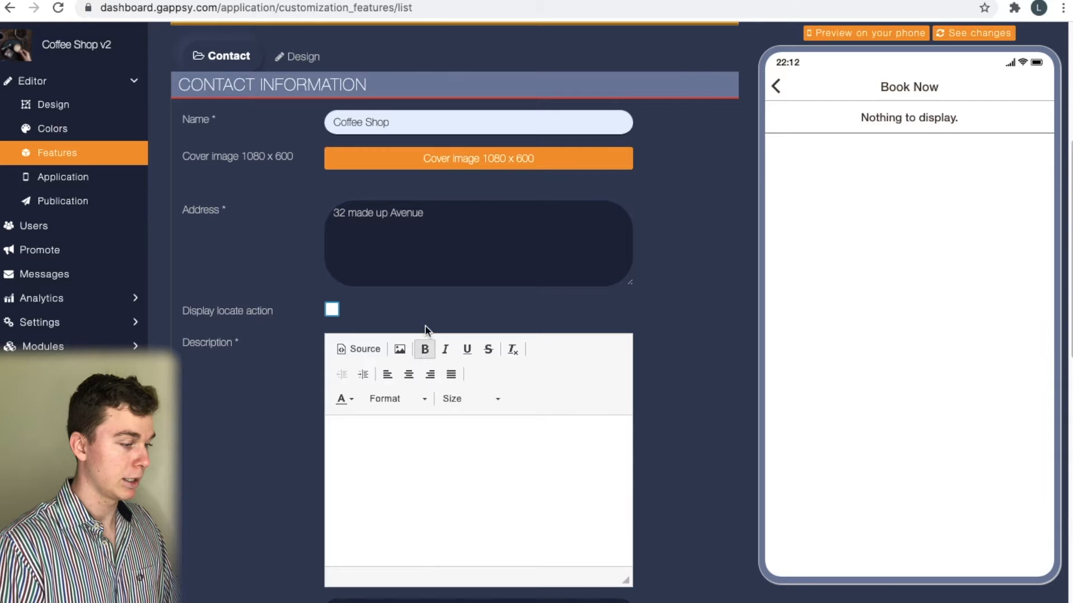
pyautogui.click(592, 159)
pyautogui.click(517, 91)
pyautogui.press('space')
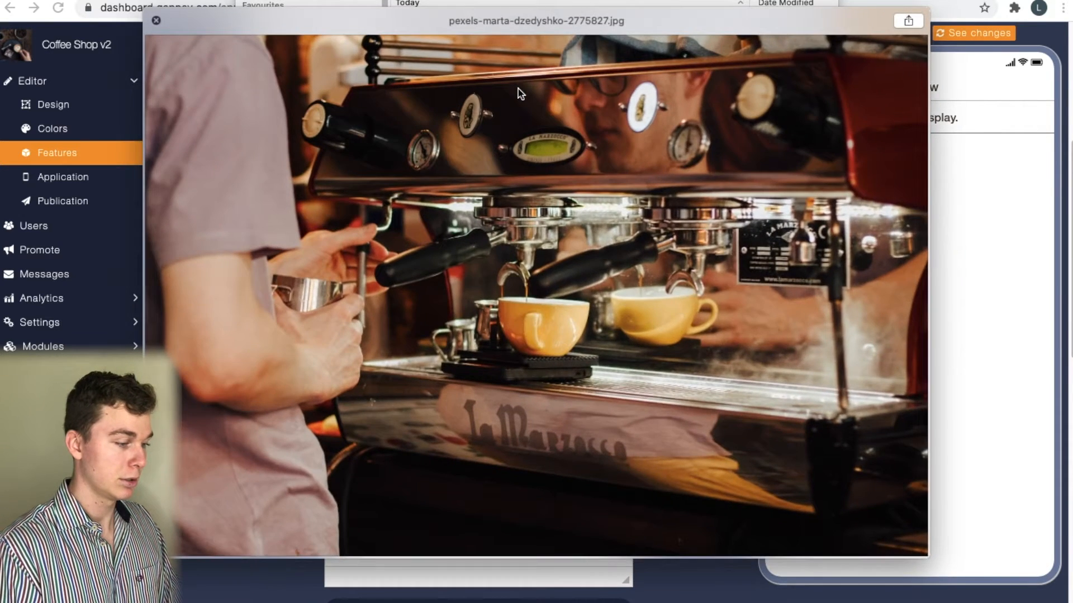
pyautogui.press('space')
pyautogui.press('Return')
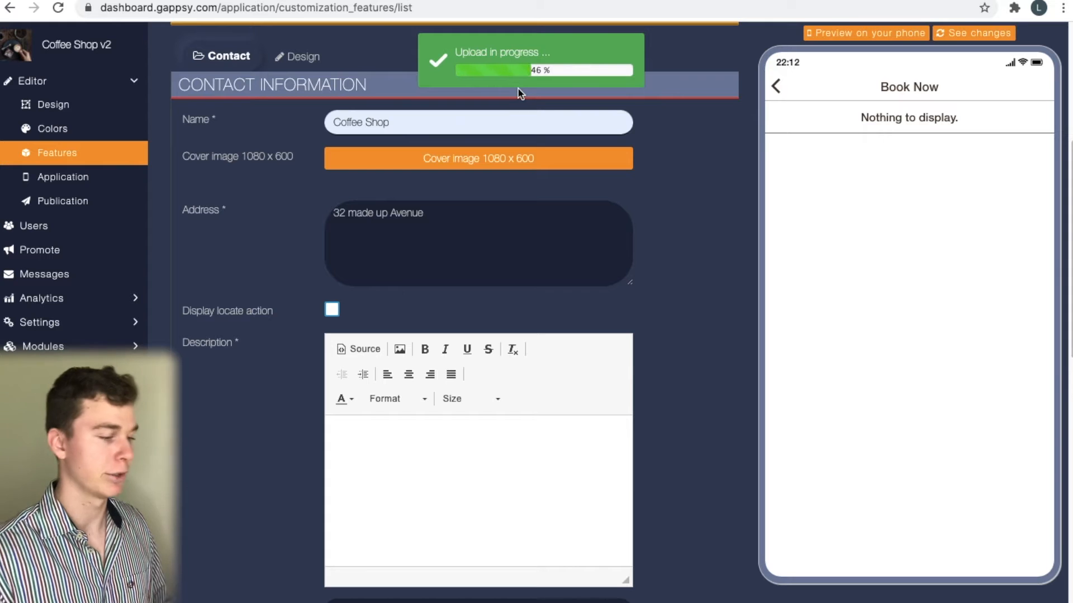
pyautogui.scroll(-3, 618, 226)
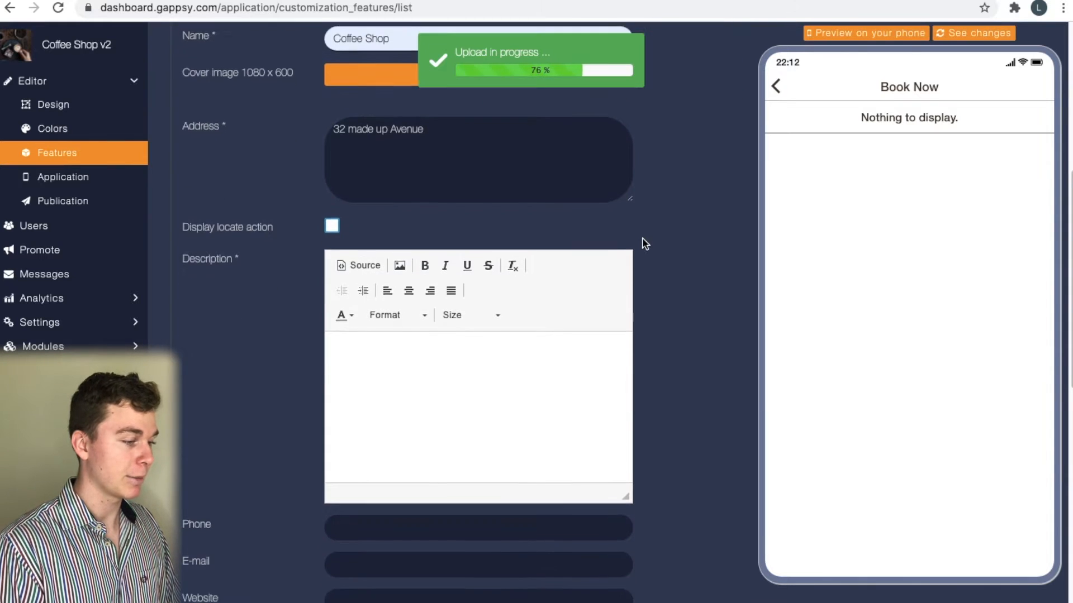
pyautogui.scroll(3, 642, 242)
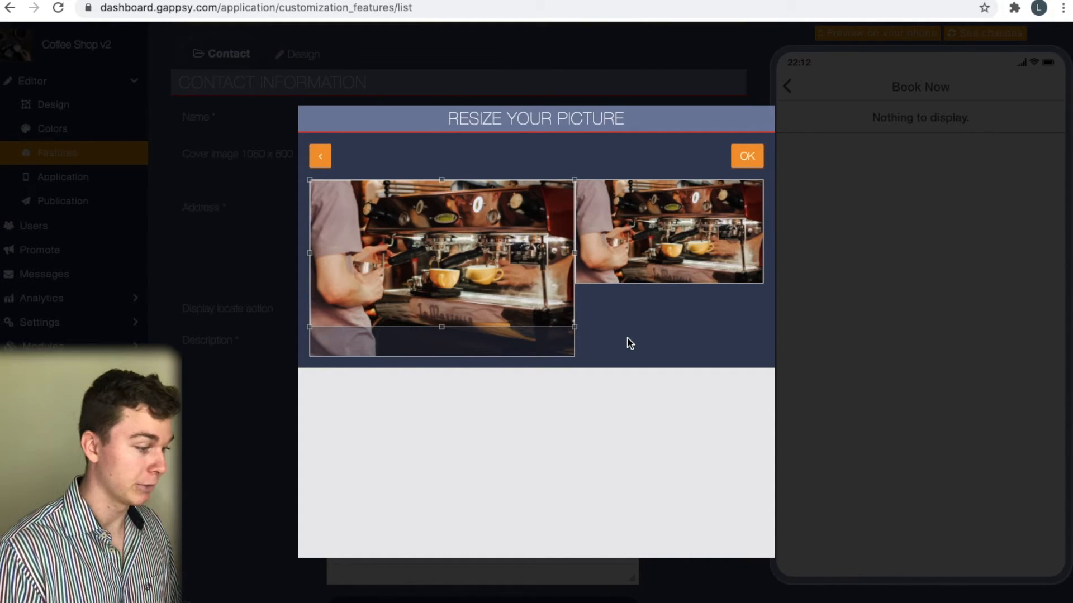
pyautogui.click(739, 158)
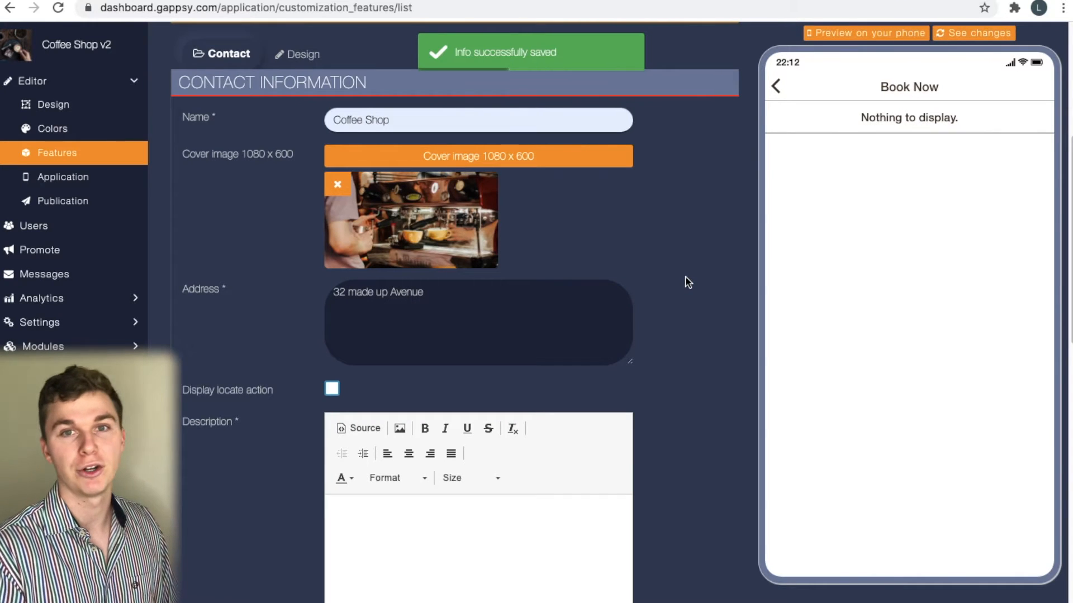
pyautogui.scroll(-3, 688, 283)
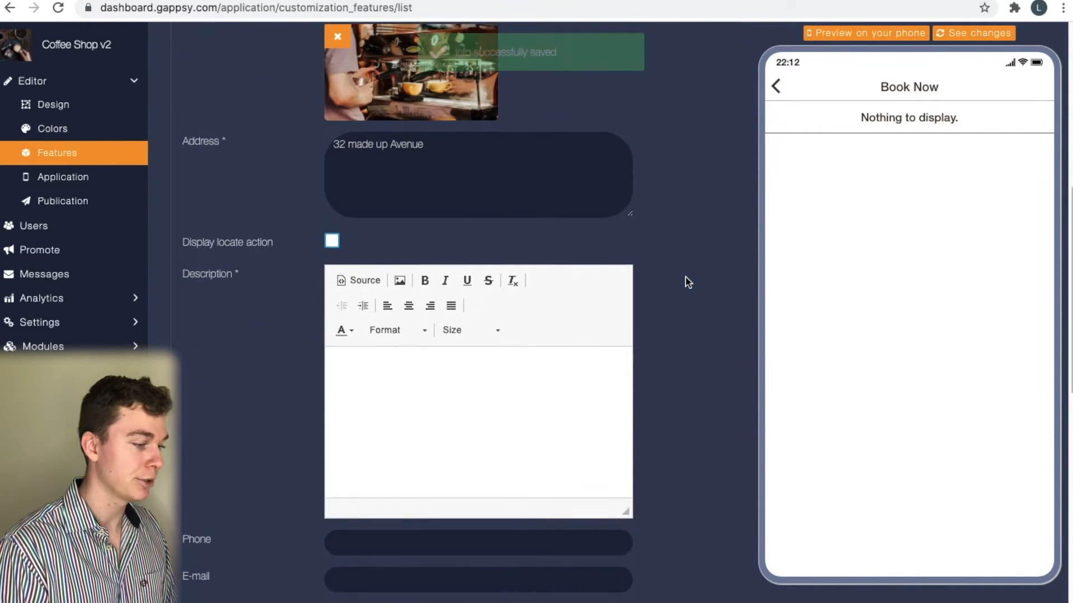
# Write the description 'Best coffee in Australia.' with the word coffee in bold
pyautogui.click(546, 448)
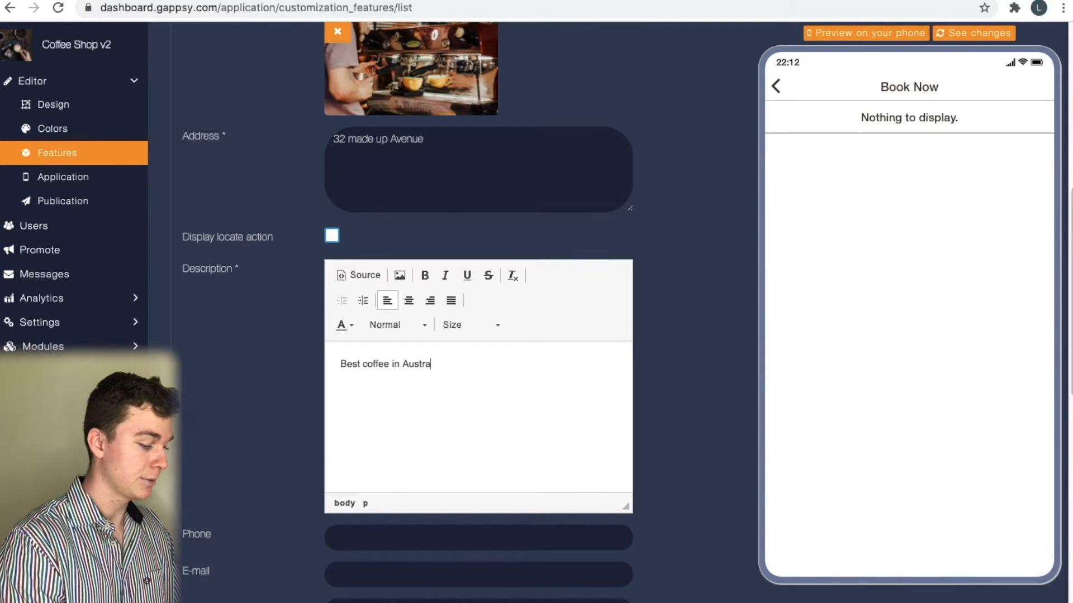
pyautogui.doubleClick(376, 364)
pyautogui.click(424, 275)
pyautogui.click(473, 358)
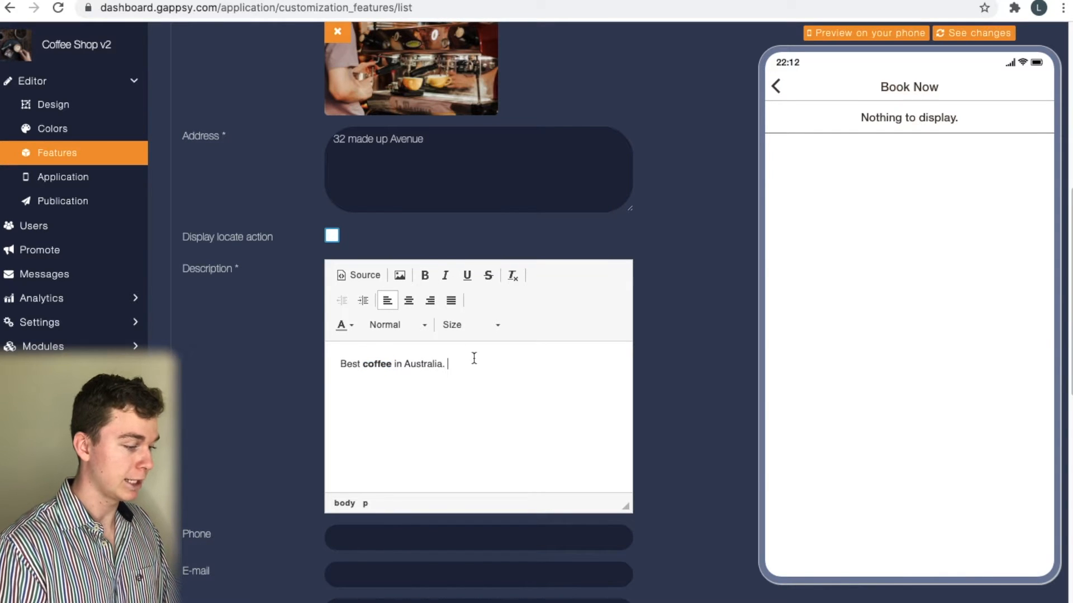
pyautogui.press('Return')
pyautogui.press('Return')
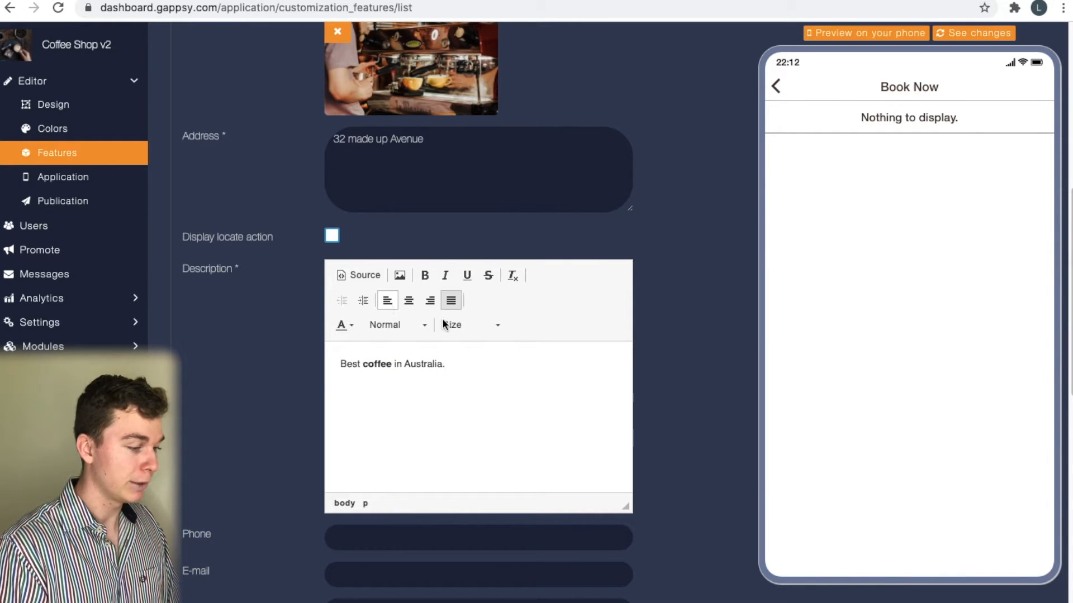
# Fill in the phone number and e-mail address, then save the Book Now page
pyautogui.scroll(-3, 429, 480)
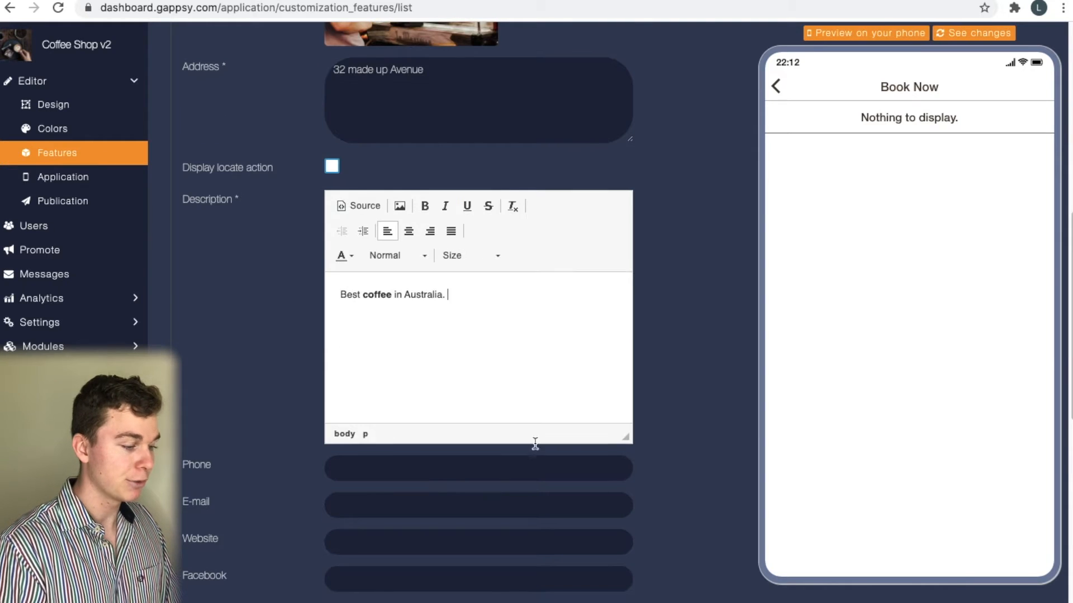
pyautogui.click(522, 376)
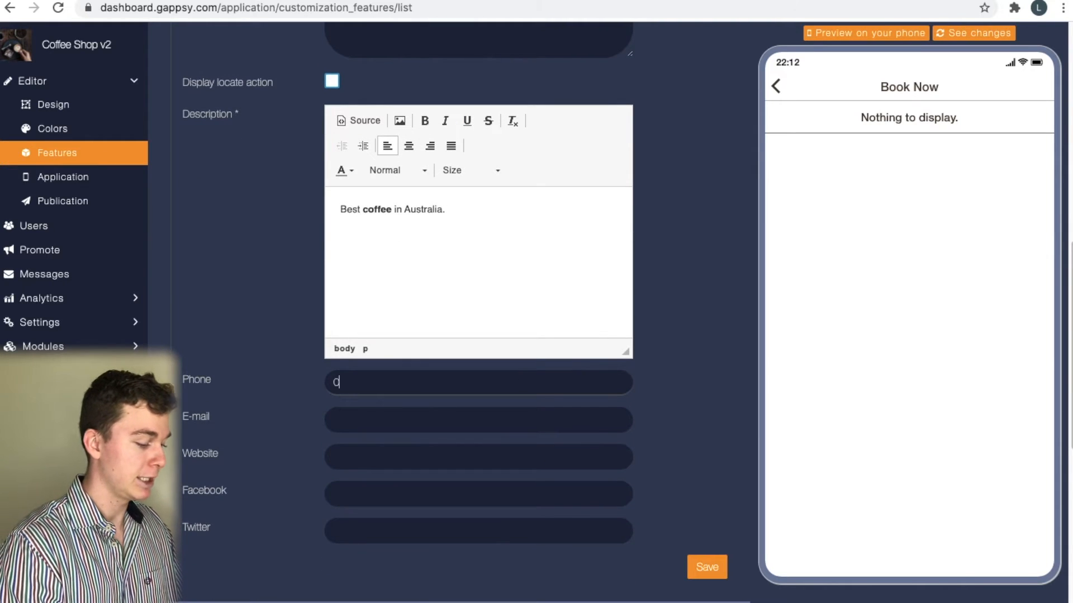
pyautogui.click(479, 414)
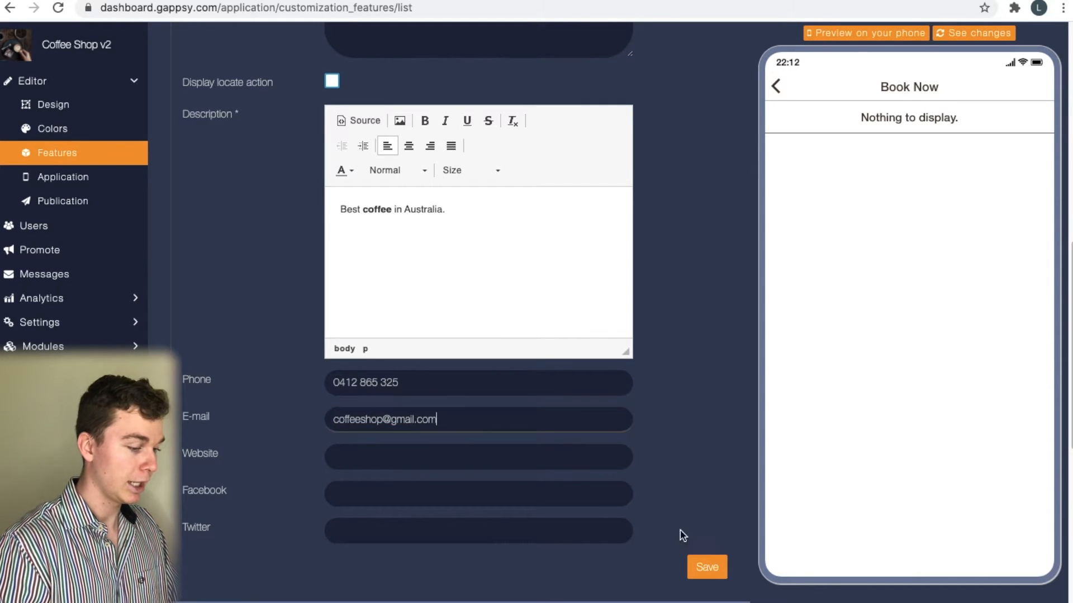
pyautogui.click(707, 567)
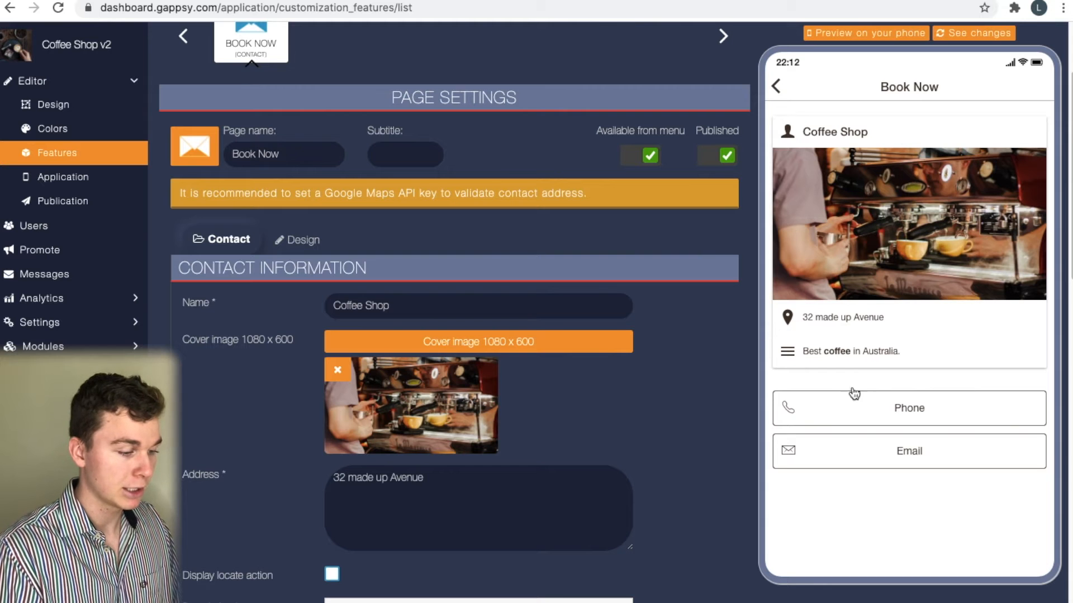
# Reload the phone preview and check the Book Now page, then return to the home menu
pyautogui.scroll(3, 906, 340)
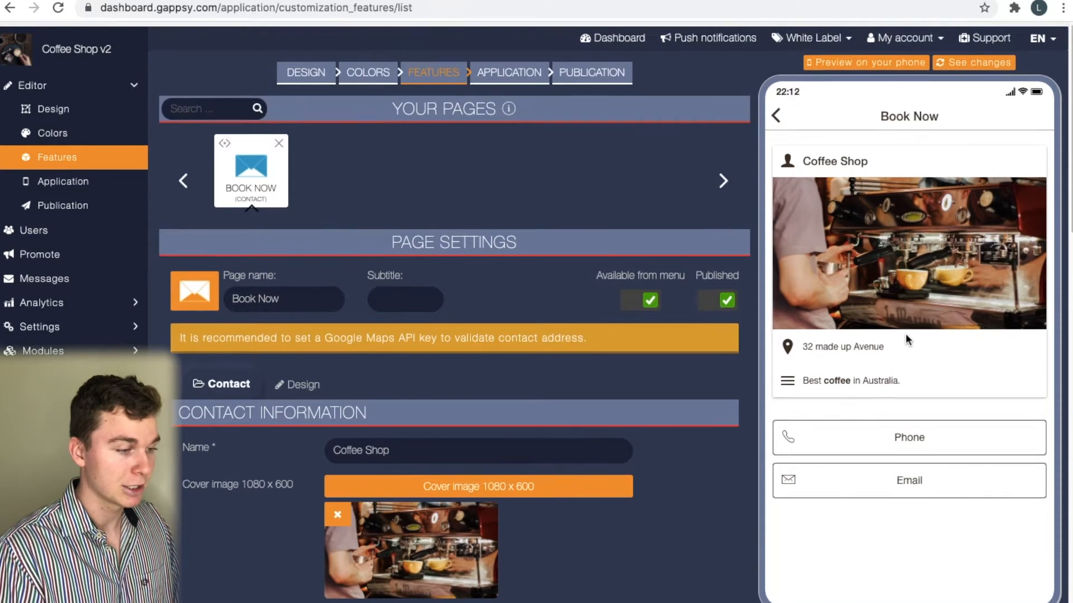
pyautogui.click(777, 112)
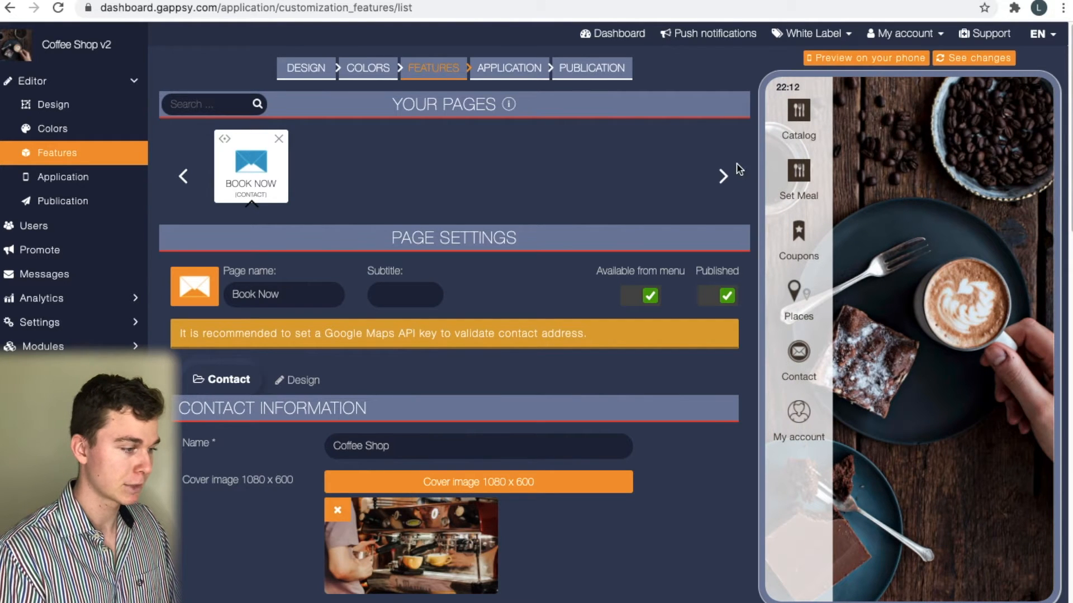
pyautogui.click(975, 58)
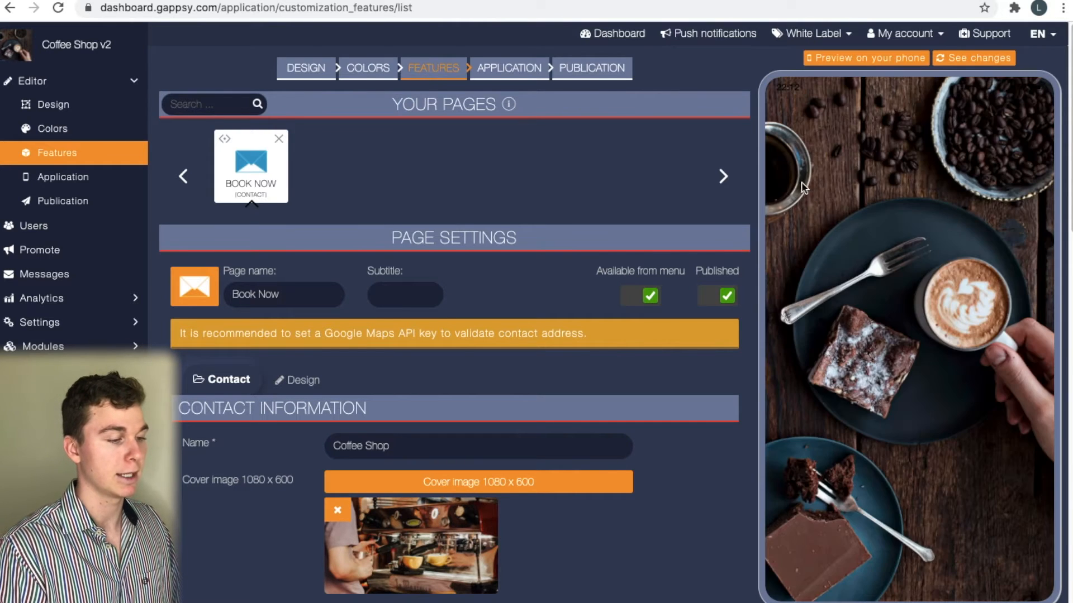
pyautogui.click(821, 122)
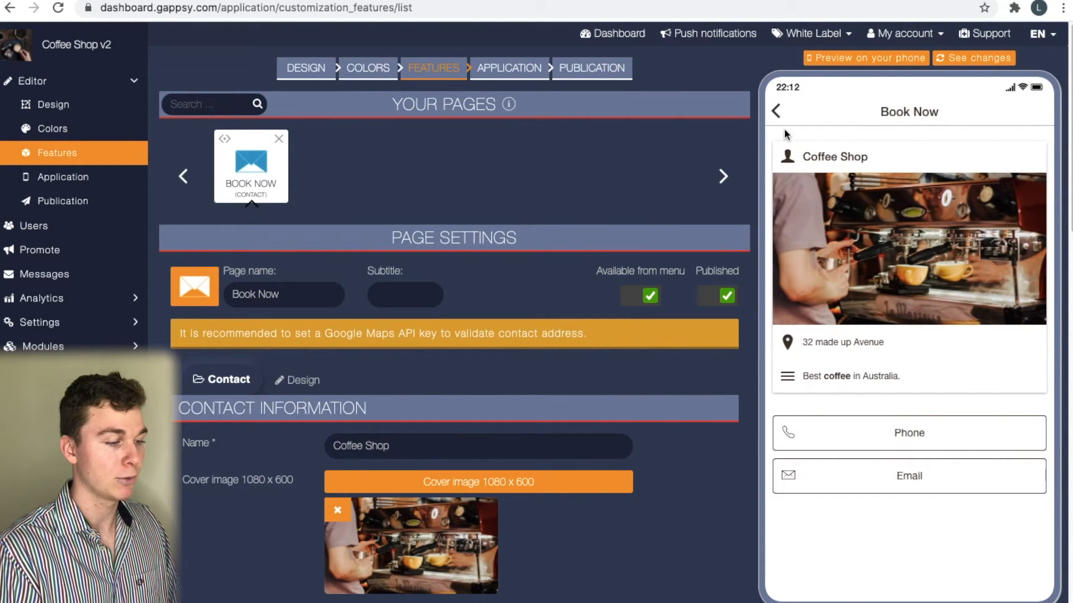
pyautogui.click(778, 111)
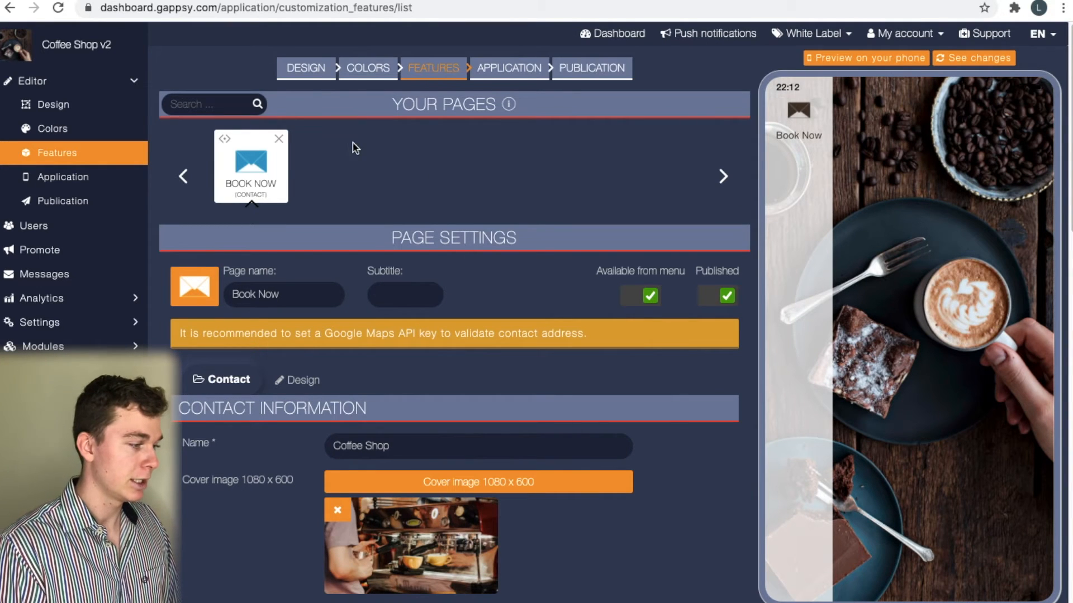
# On the Design page, upload the café interior JPG as the unified homepage image and accept the crop
pyautogui.click(56, 104)
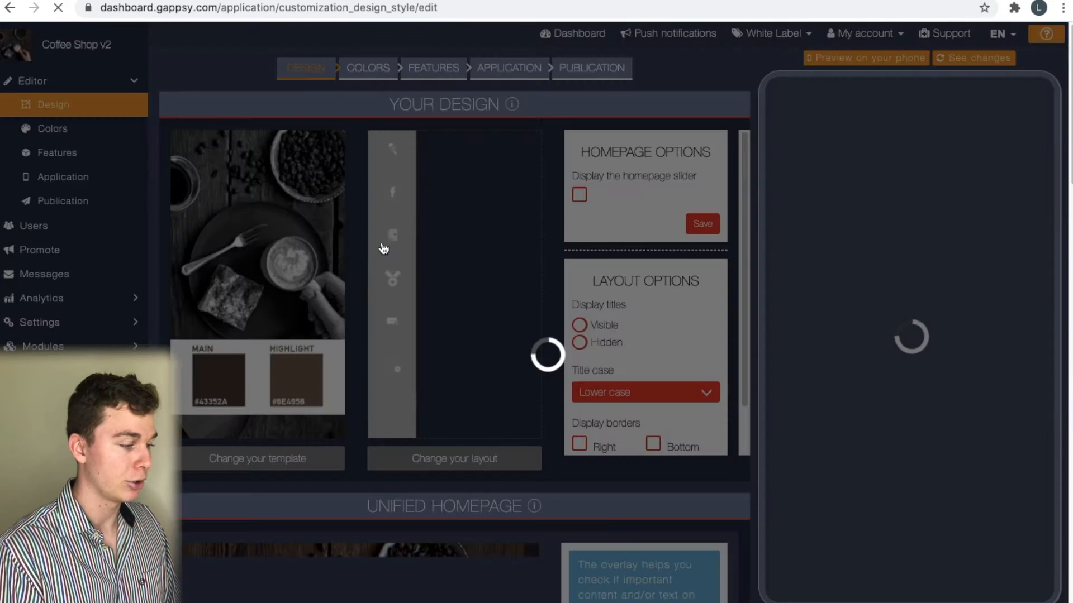
pyautogui.scroll(-8, 412, 425)
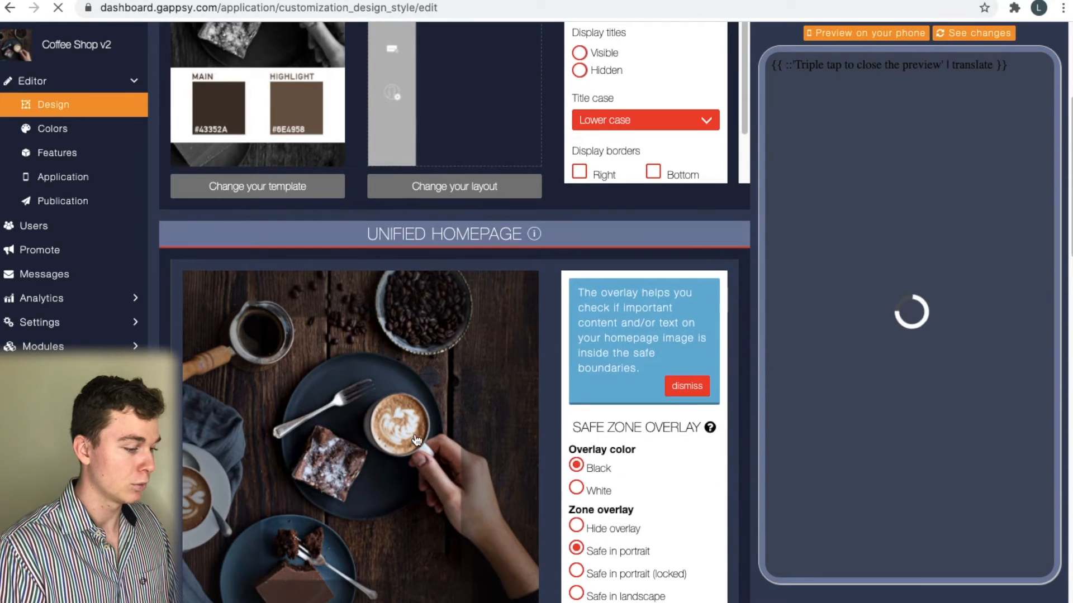
pyautogui.scroll(-1, 434, 476)
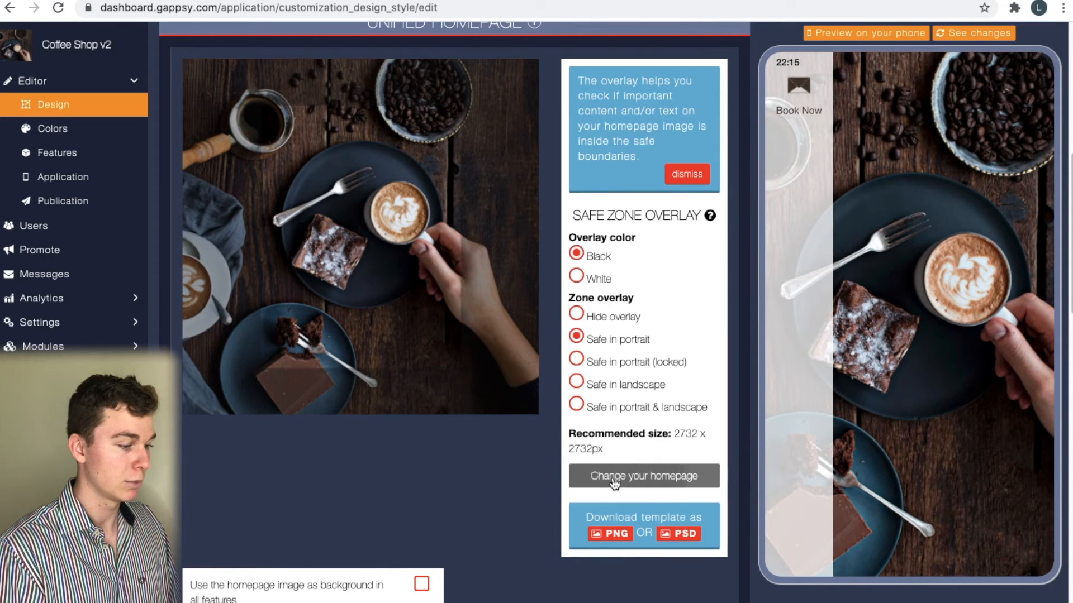
pyautogui.click(655, 472)
pyautogui.click(590, 66)
pyautogui.press('space')
pyautogui.press('Down')
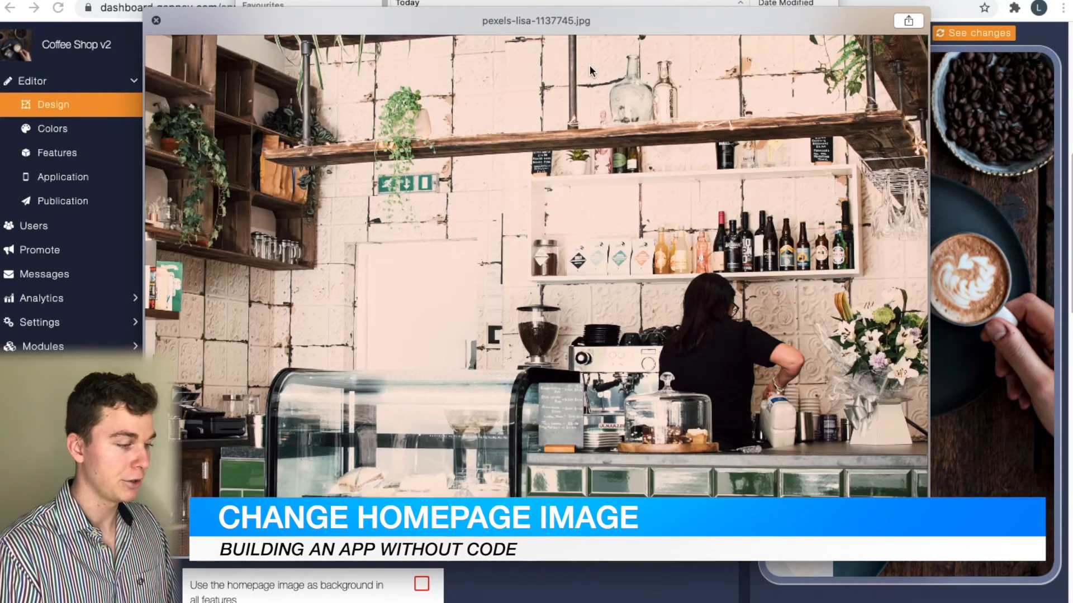
pyautogui.press('Down')
pyautogui.press('Down')
pyautogui.press('Up')
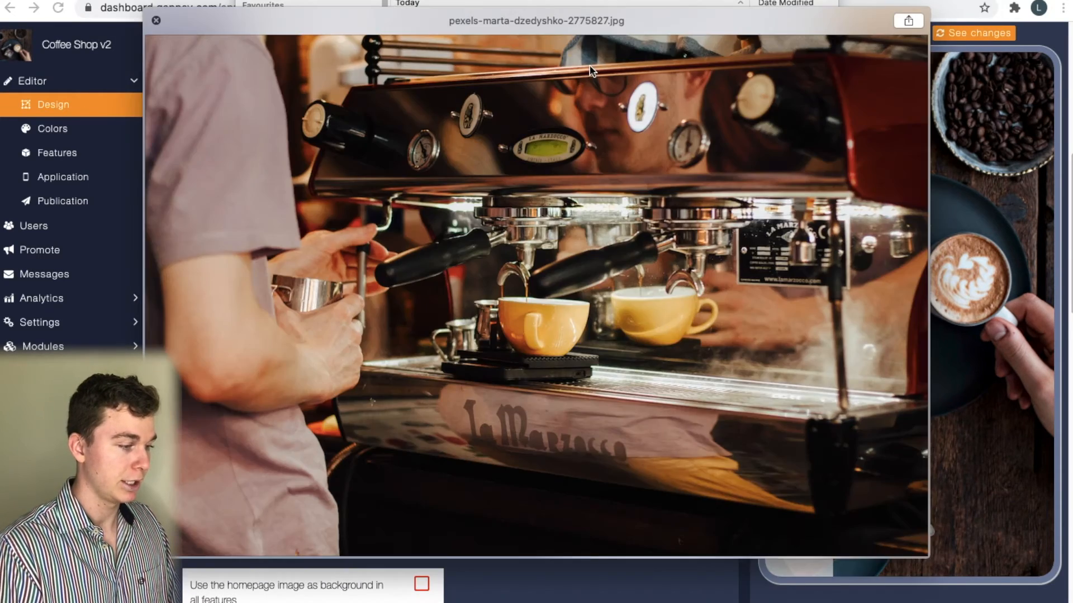
pyautogui.press('Down')
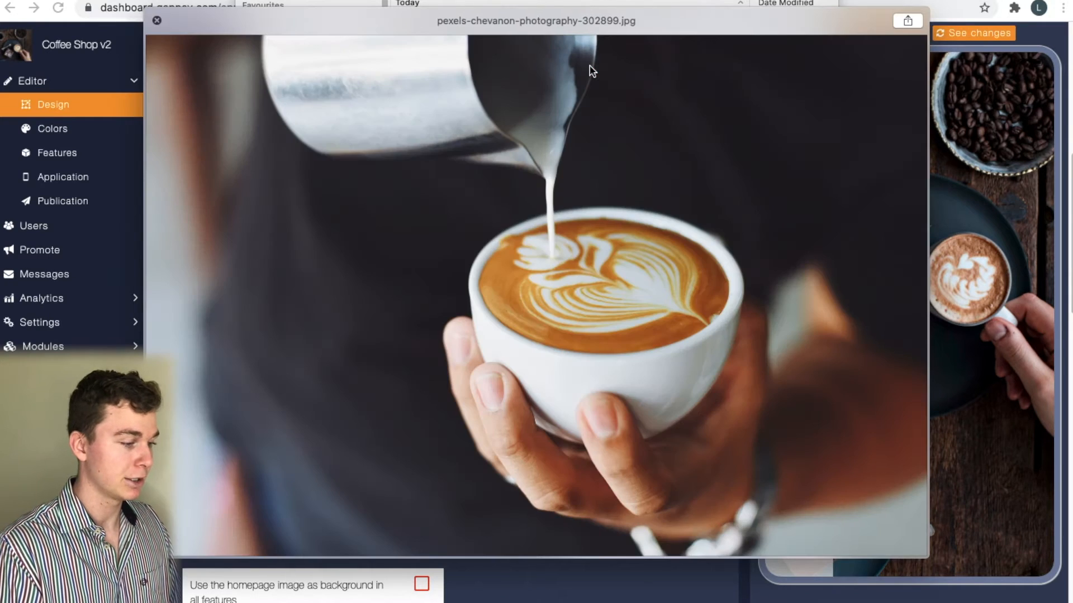
pyautogui.press('Up')
pyautogui.press('Up')
pyautogui.press('space')
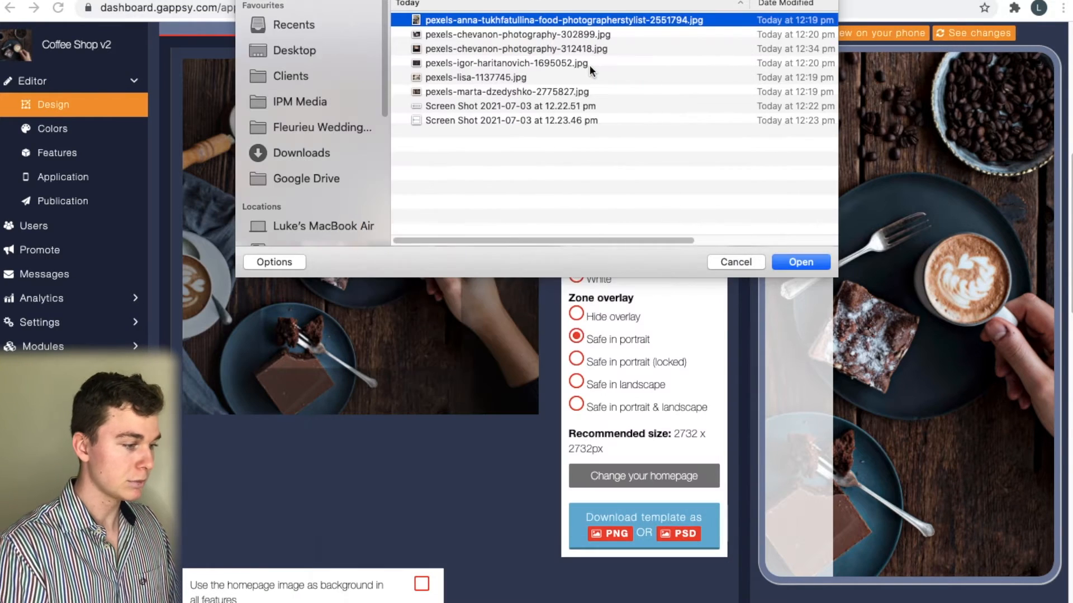
pyautogui.press('Return')
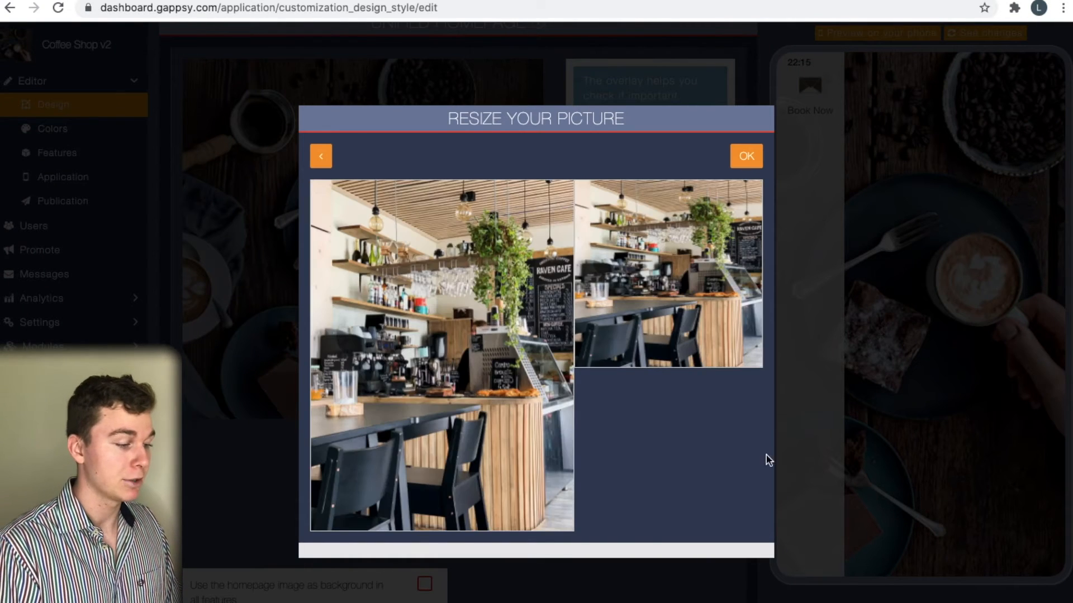
pyautogui.click(759, 156)
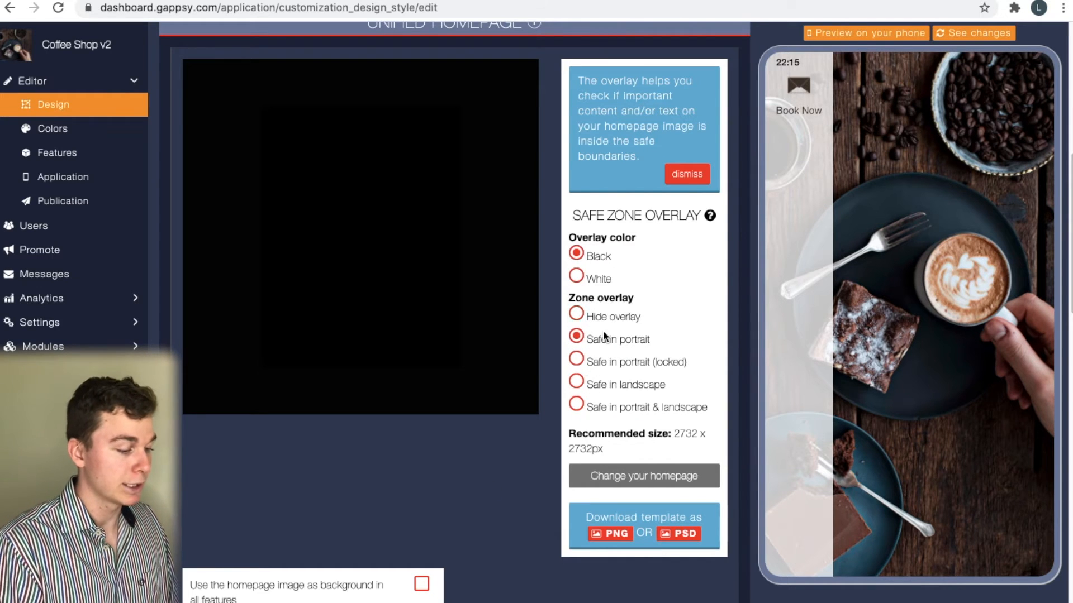
# Refresh the phone preview to show the new homepage, which appears all black
pyautogui.scroll(-3, 620, 357)
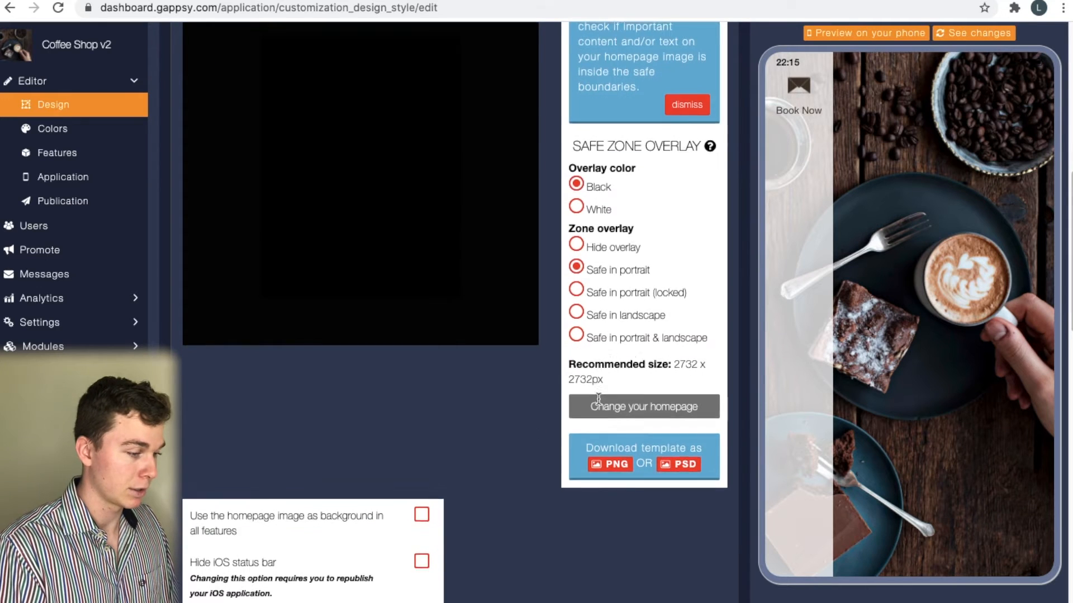
pyautogui.scroll(5, 590, 260)
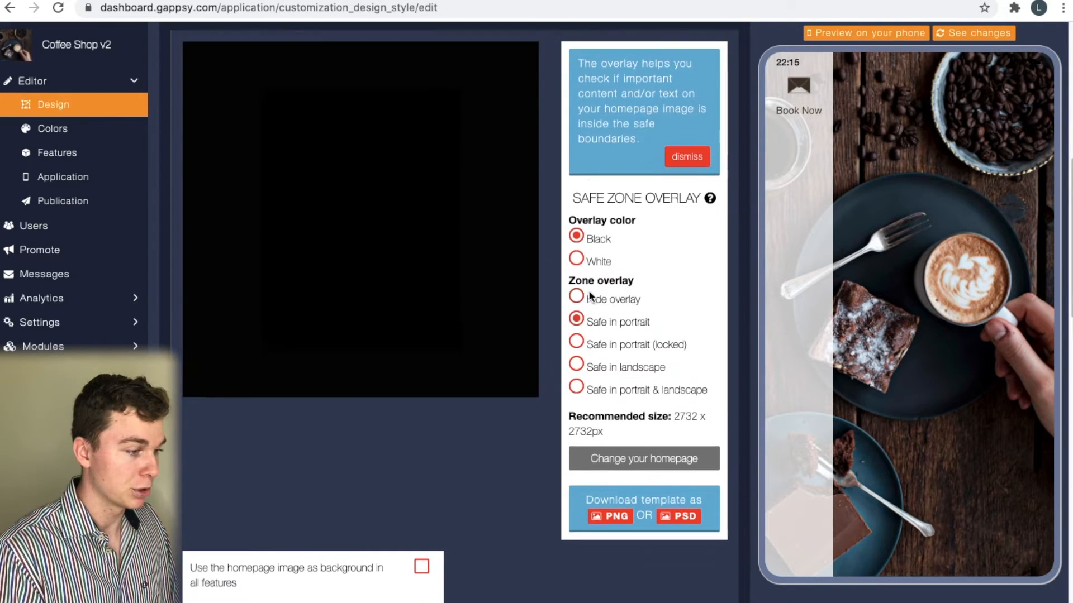
pyautogui.scroll(-1, 622, 361)
pyautogui.scroll(1, 692, 282)
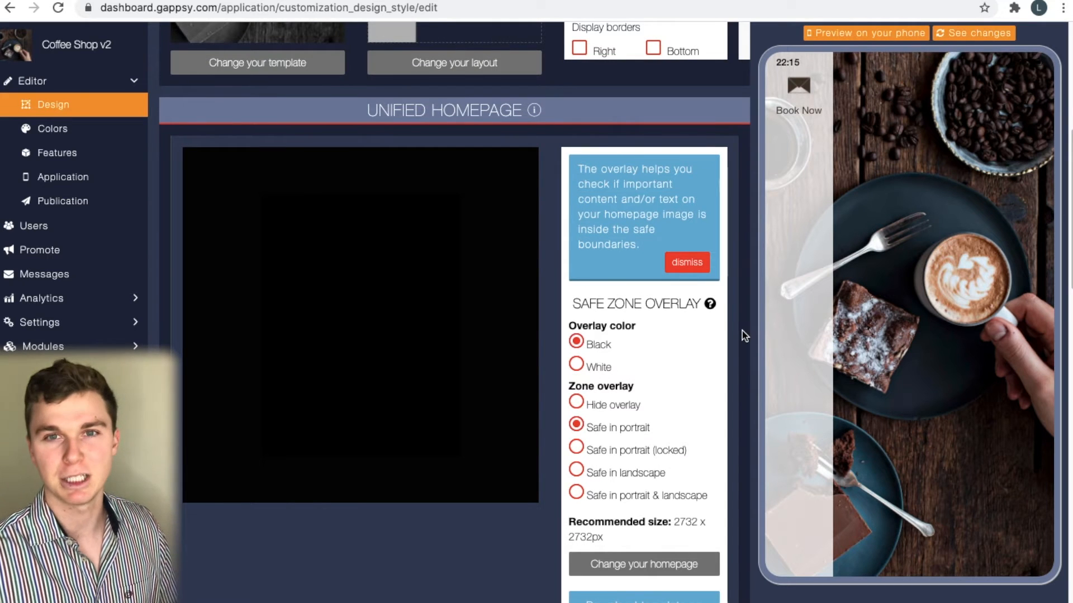
pyautogui.scroll(-2, 651, 363)
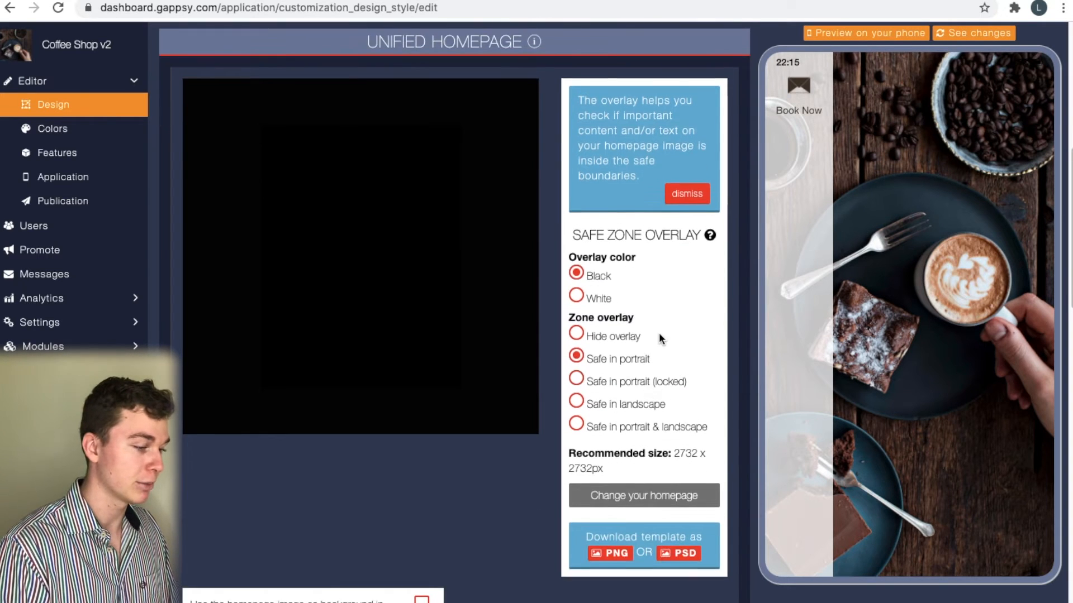
pyautogui.scroll(4, 658, 336)
pyautogui.scroll(2, 721, 259)
pyautogui.scroll(-7, 414, 430)
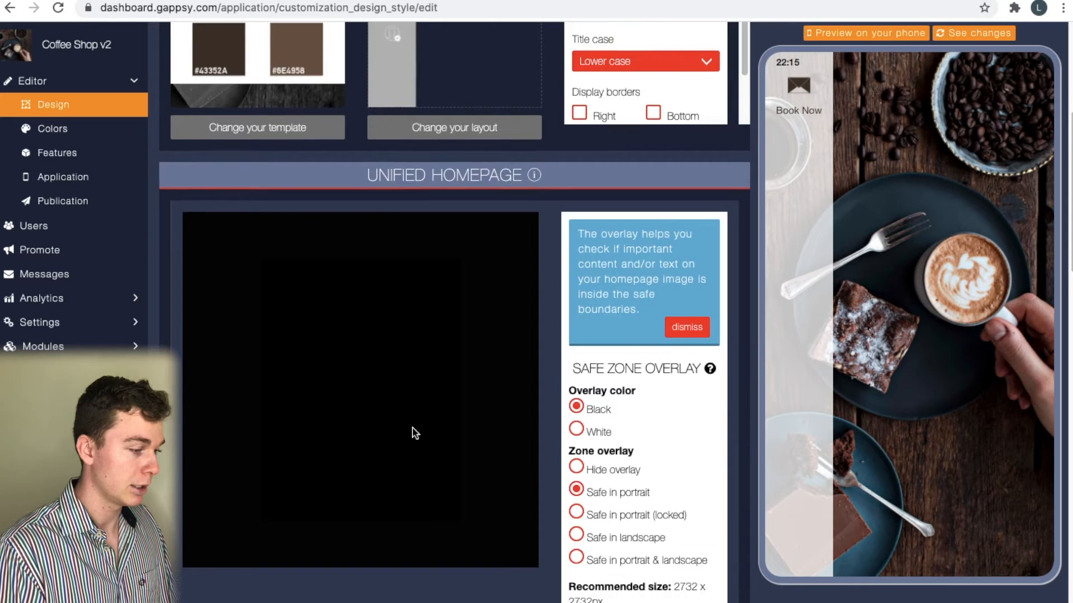
pyautogui.scroll(14, 414, 433)
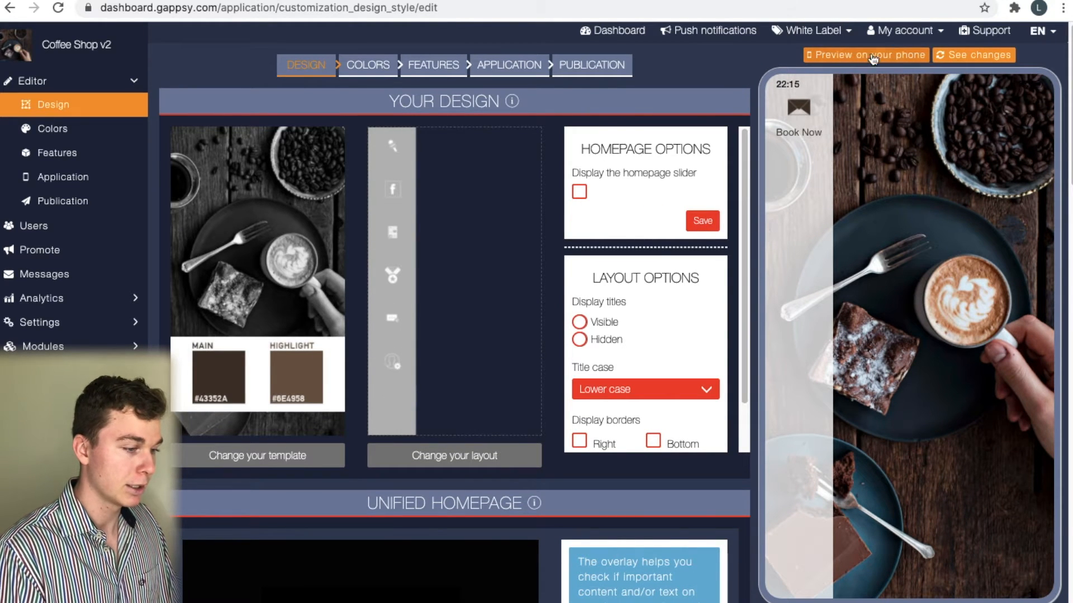
pyautogui.click(975, 55)
# Dismiss the blue safe-zone overlay tip
pyautogui.scroll(-2, 603, 392)
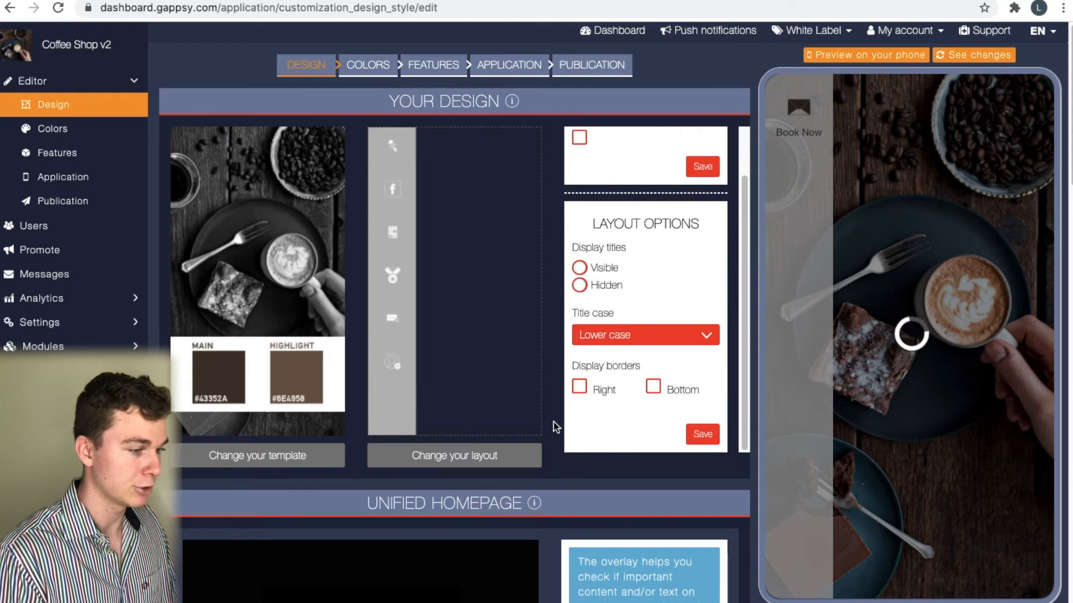
pyautogui.scroll(-2, 610, 407)
pyautogui.scroll(2, 637, 326)
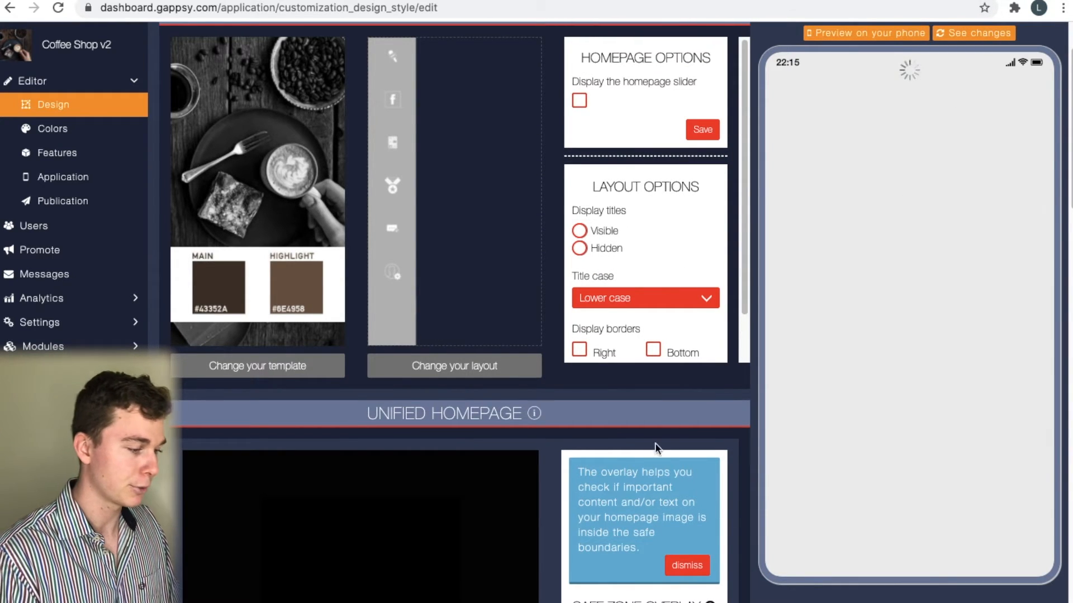
pyautogui.scroll(-1, 659, 447)
pyautogui.scroll(-3, 616, 391)
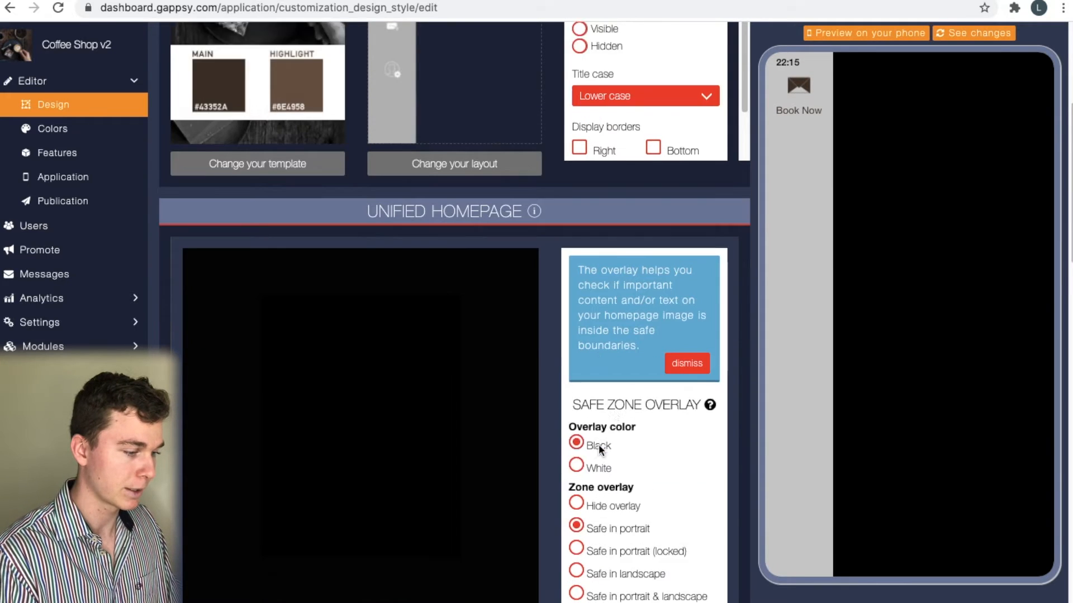
pyautogui.scroll(-1, 616, 380)
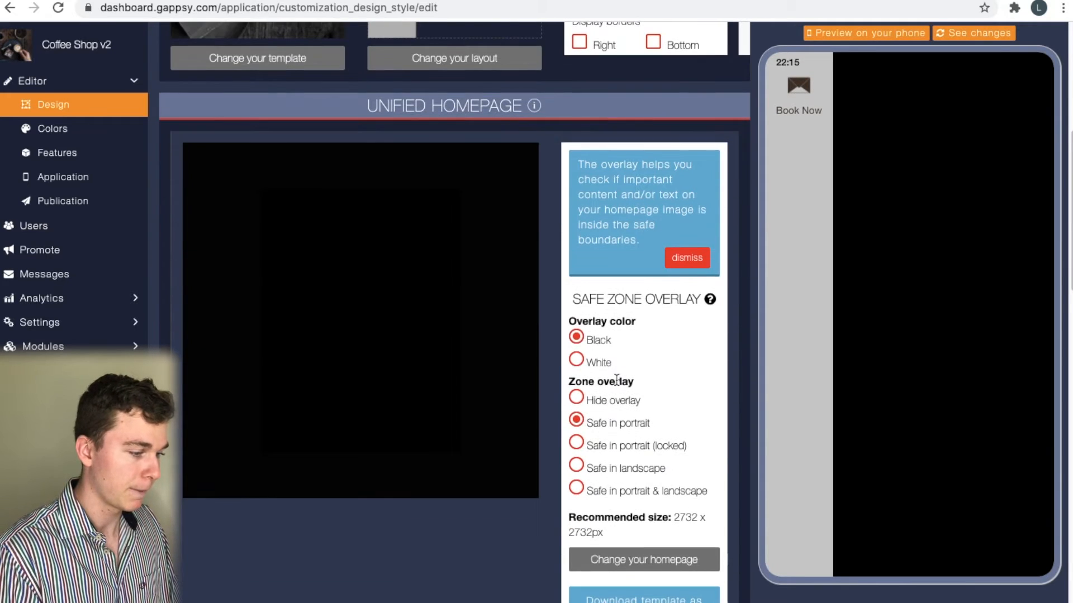
pyautogui.click(687, 259)
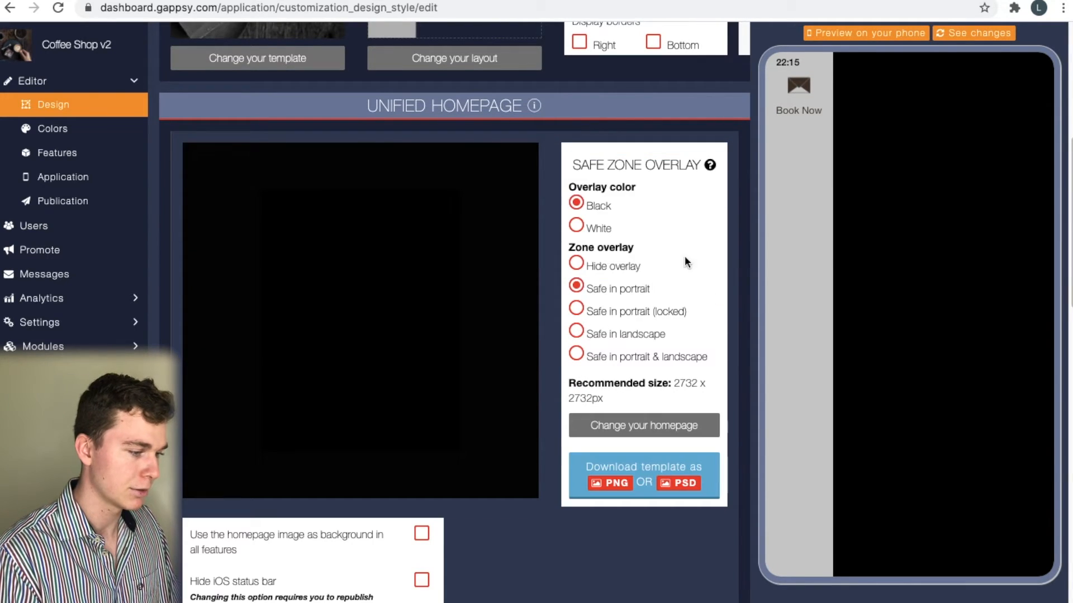
# Re-upload the café interior photo as the homepage image and confirm its crop
pyautogui.click(648, 431)
pyautogui.click(590, 64)
pyautogui.press('space')
pyautogui.press('Up')
pyautogui.press('Up')
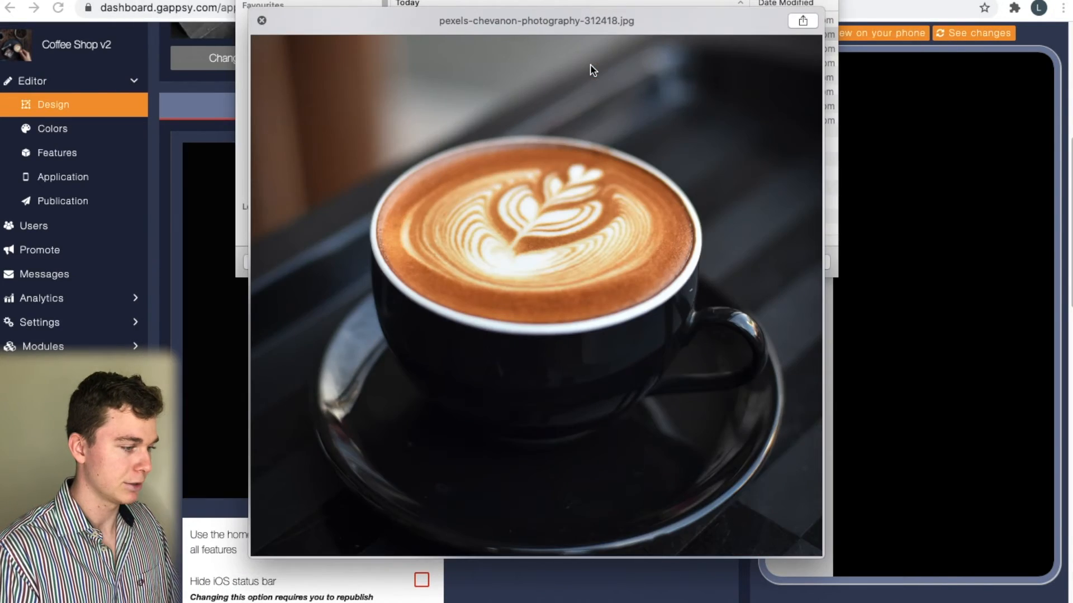
pyautogui.press('Up')
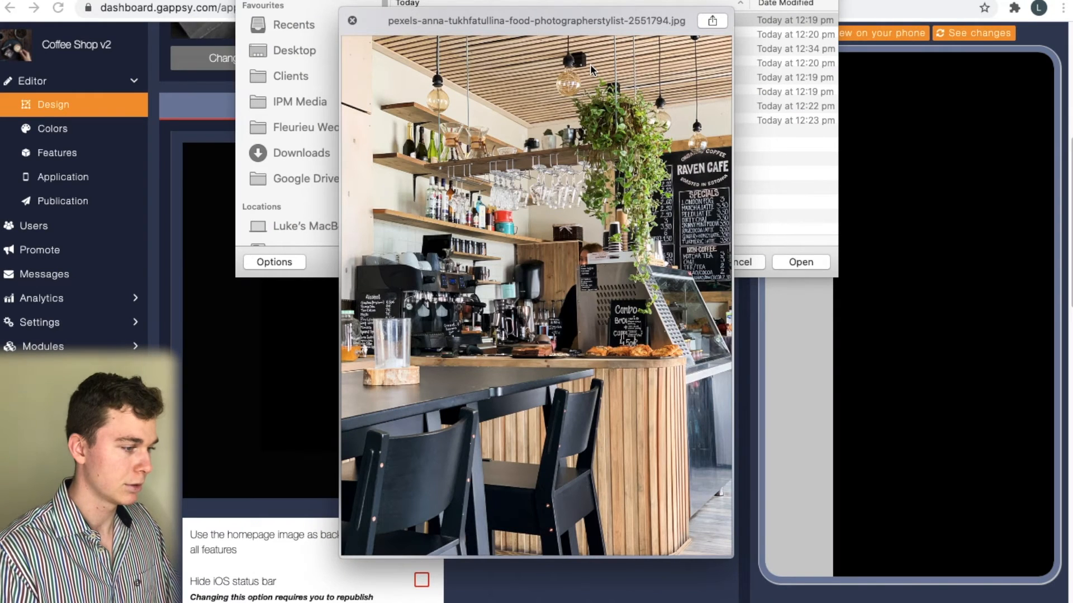
pyautogui.press('space')
pyautogui.press('Return')
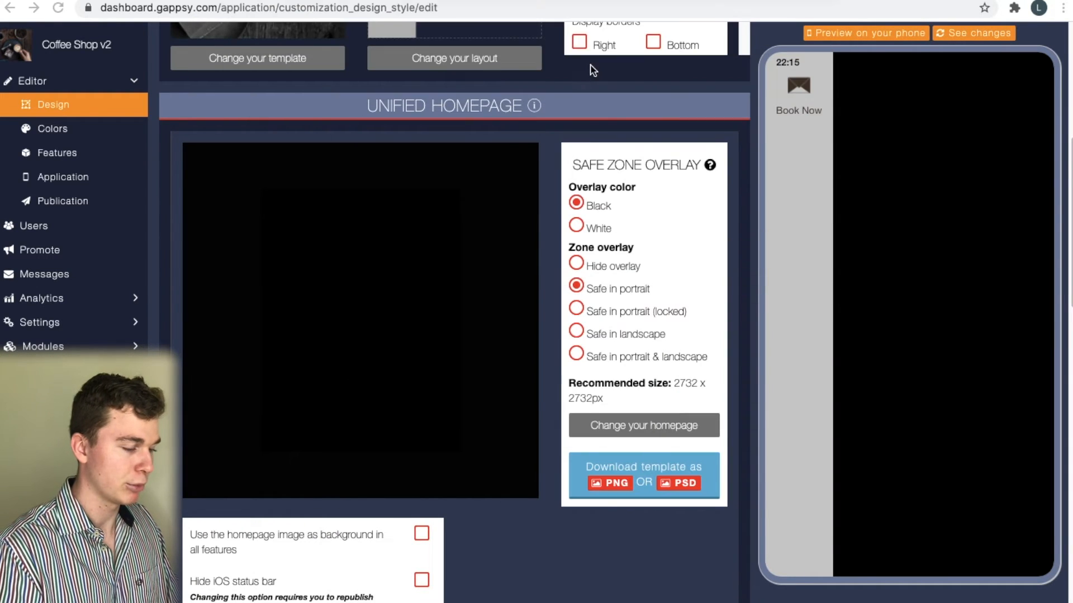
pyautogui.scroll(2, 611, 209)
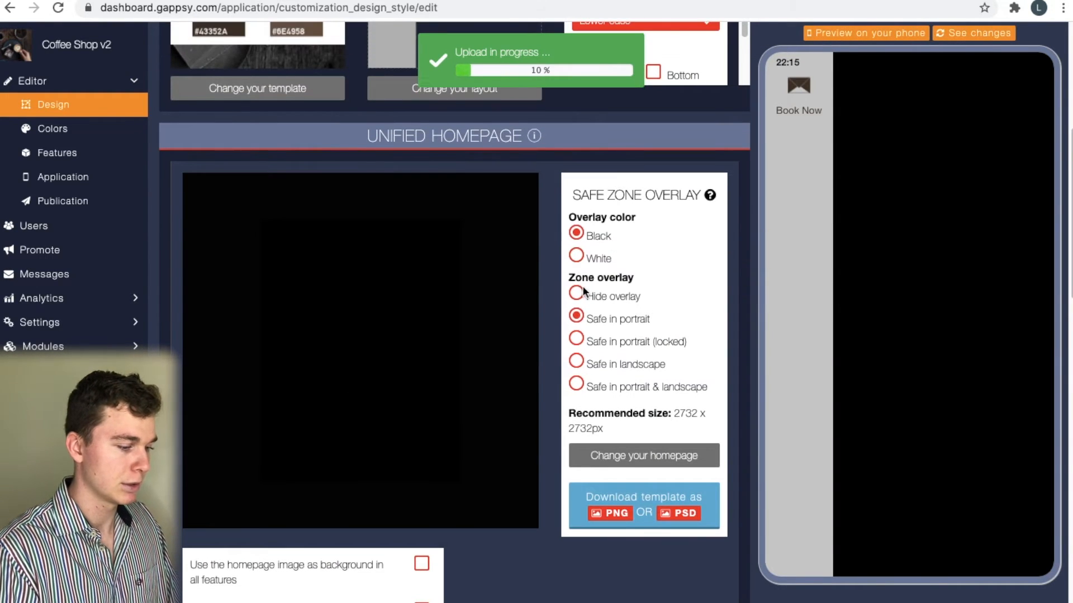
pyautogui.scroll(1, 608, 253)
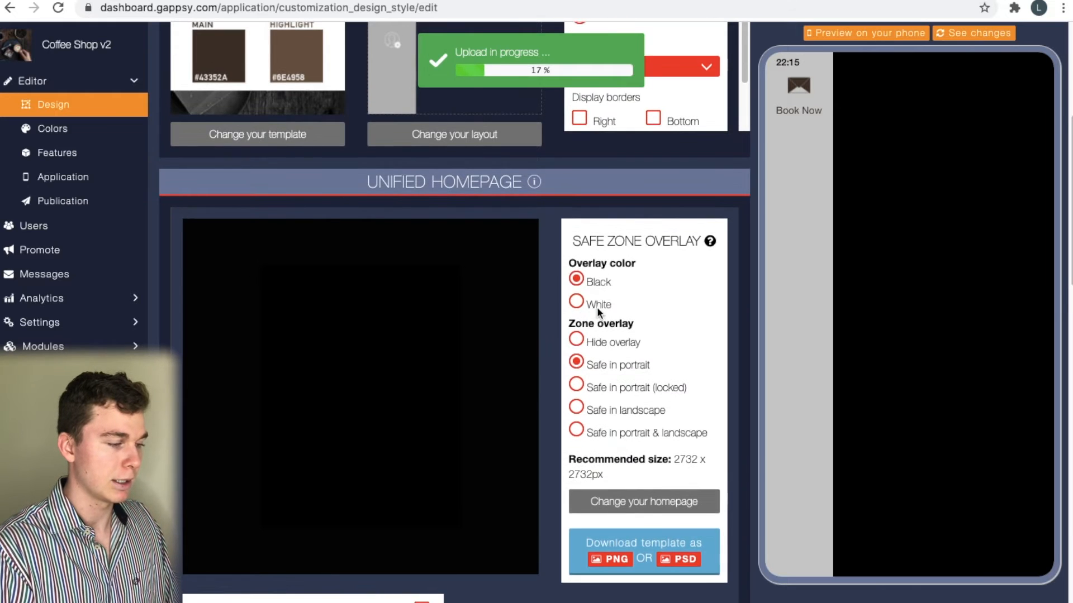
pyautogui.scroll(3, 609, 257)
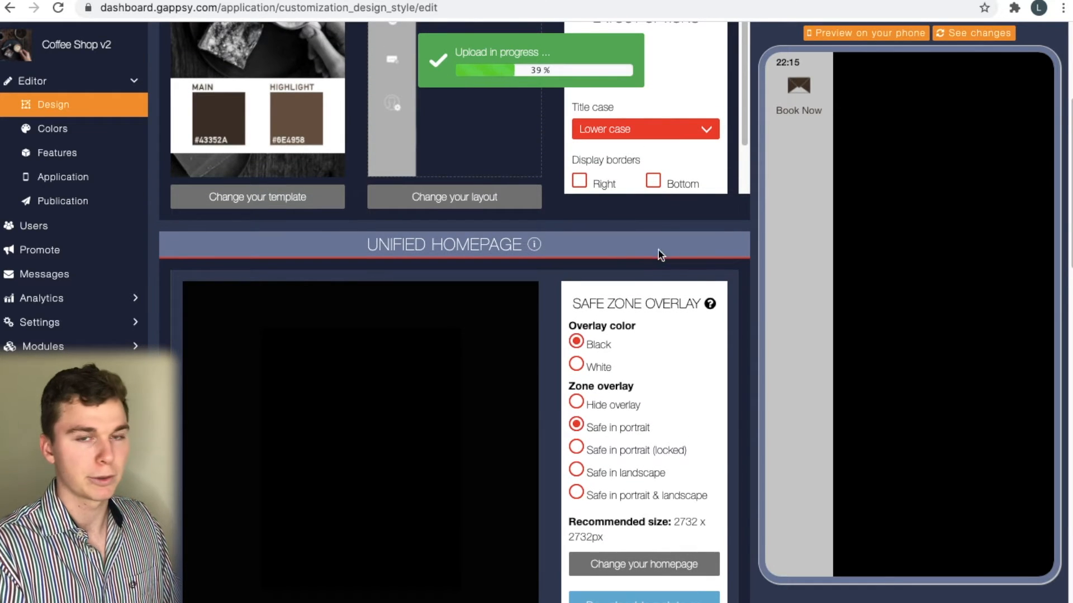
pyautogui.scroll(2, 630, 299)
pyautogui.scroll(7, 629, 299)
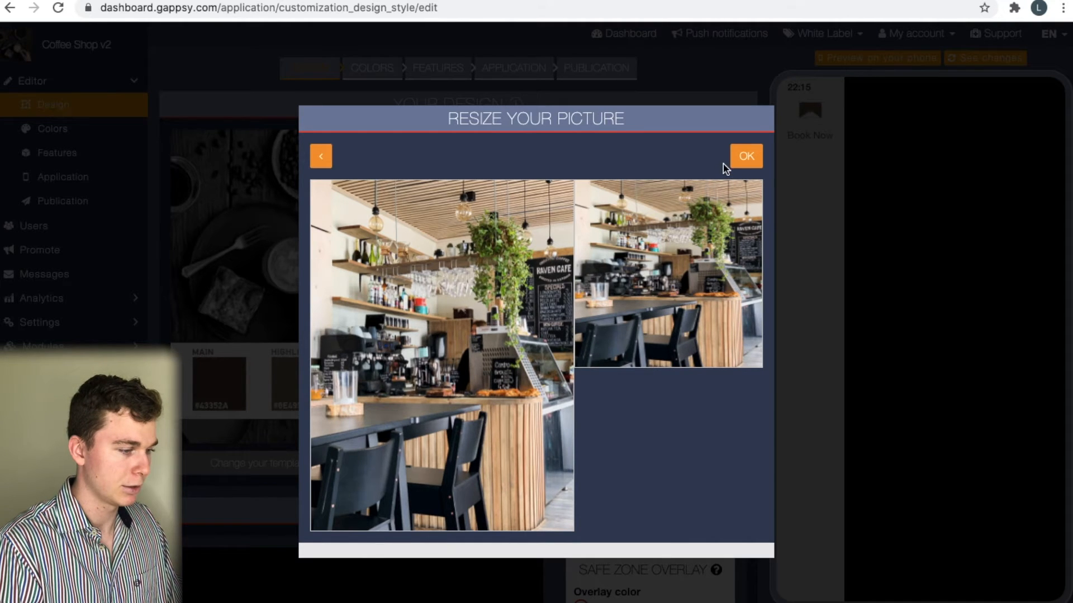
pyautogui.click(743, 161)
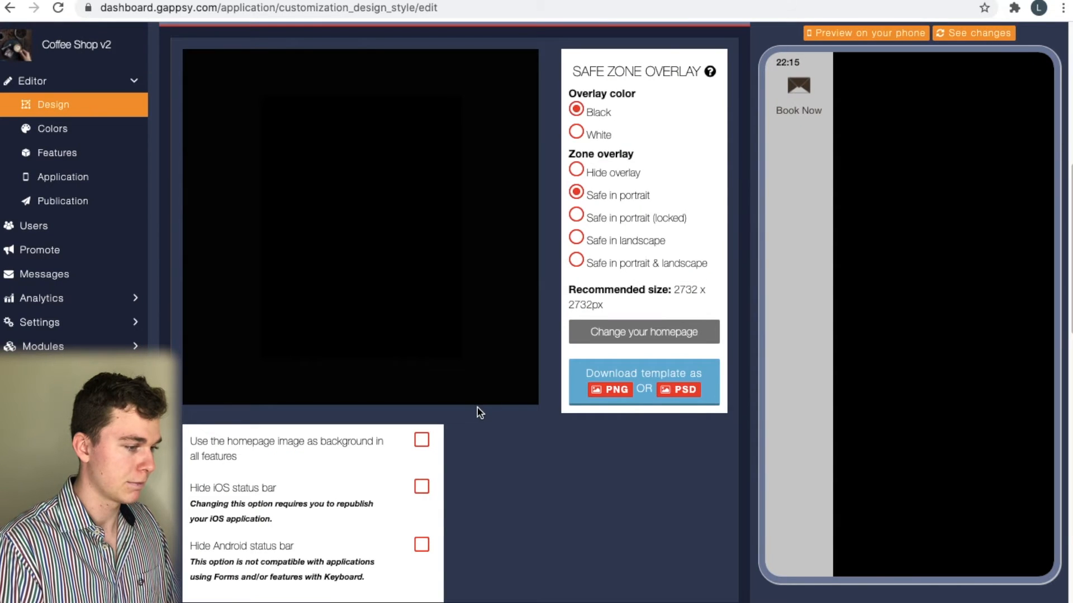
# Refresh the phone preview so the café photo shows behind the Book Now menu
pyautogui.scroll(-5, 478, 413)
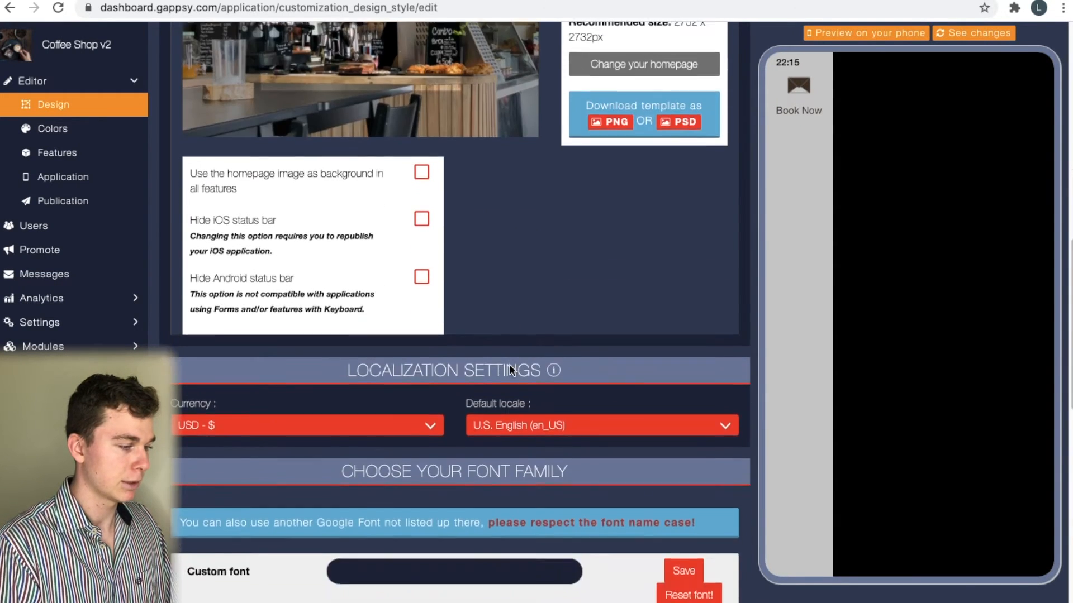
pyautogui.scroll(6, 509, 369)
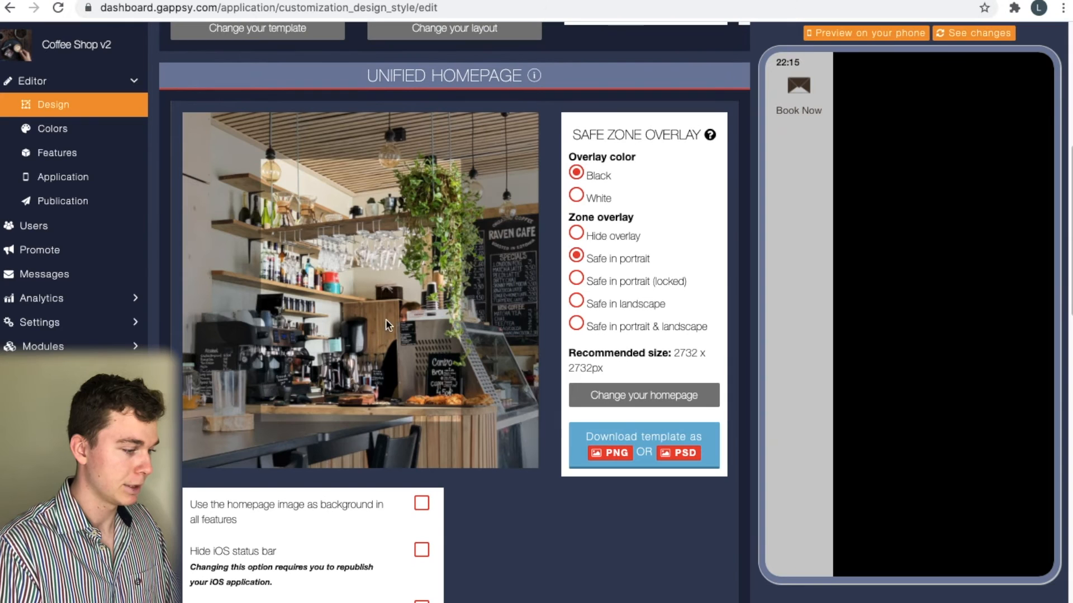
pyautogui.scroll(3, 703, 323)
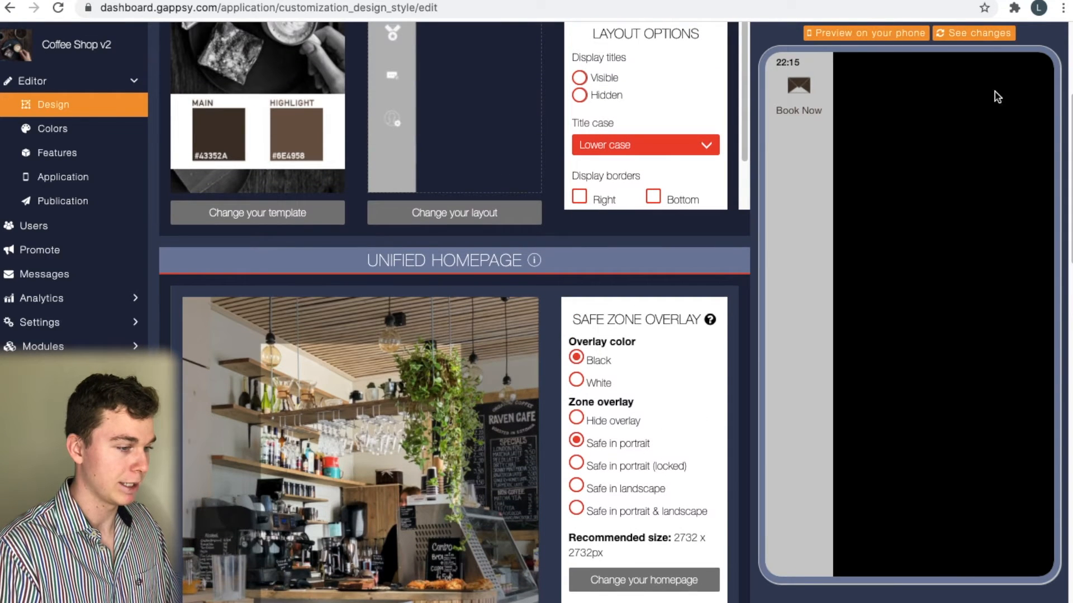
pyautogui.click(986, 32)
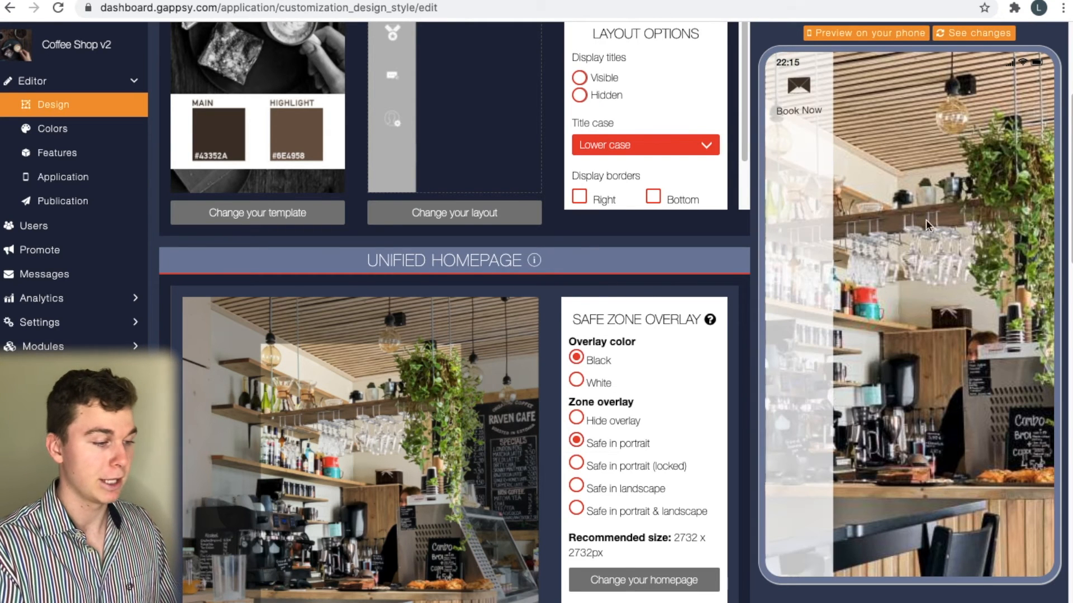
pyautogui.scroll(5, 476, 289)
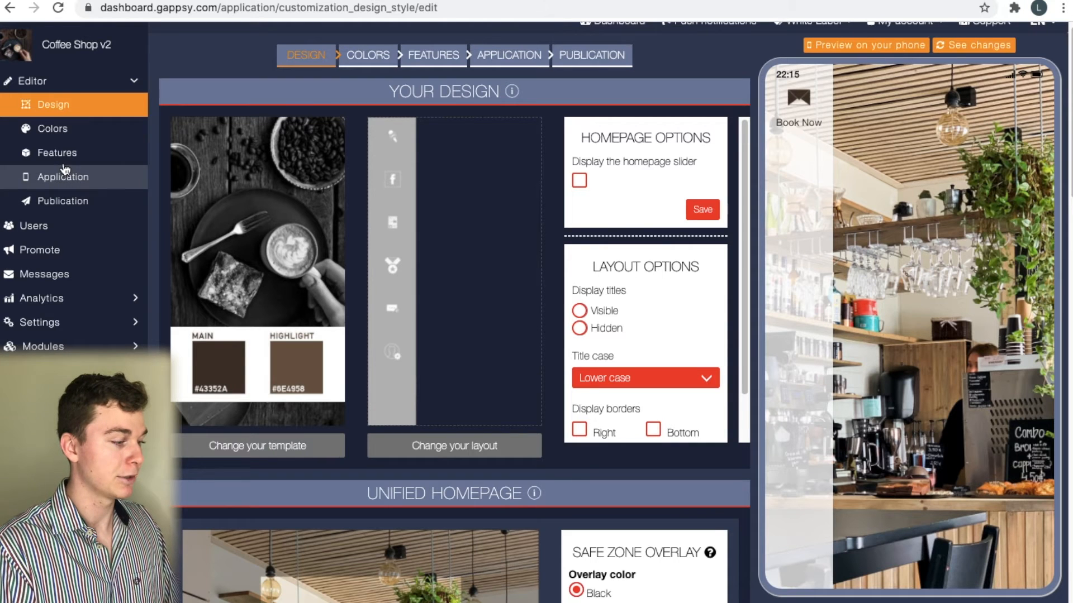
# Go to the Features page, then Quick Look both Coffee Shop logo screenshots in Finder
pyautogui.click(64, 165)
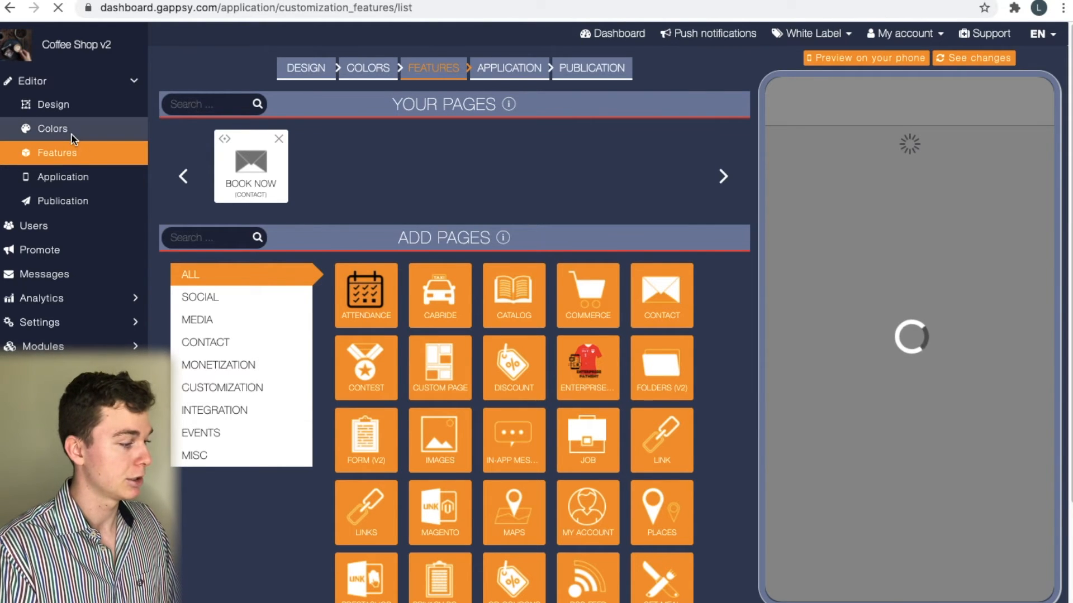
pyautogui.hotkey('ctrl', 'Left')
pyautogui.click(581, 243)
pyautogui.press('space')
pyautogui.press('Left')
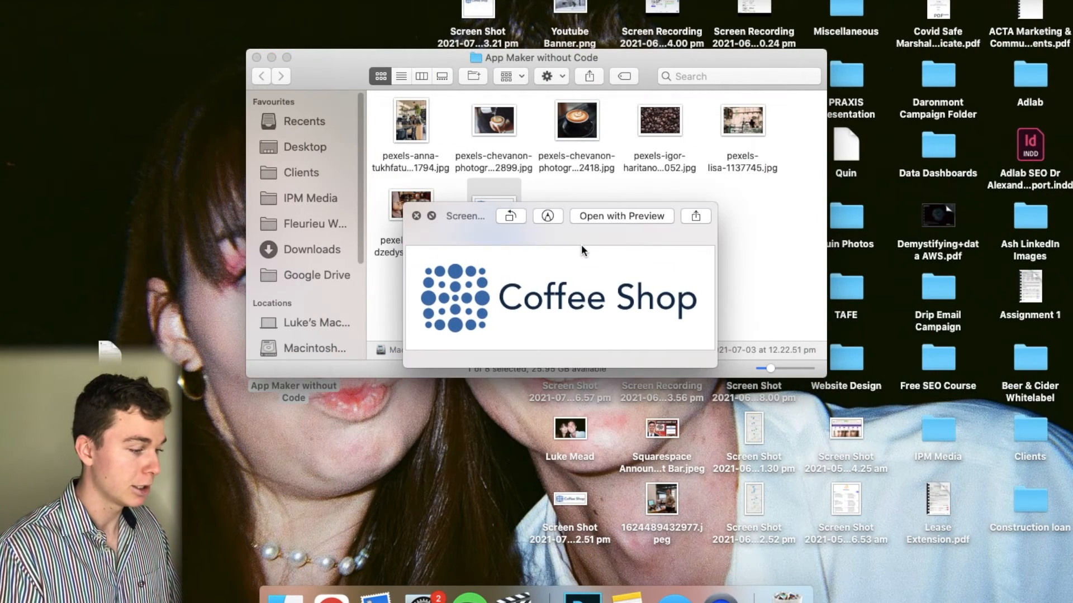
pyautogui.press('space')
pyautogui.hotkey('ctrl', 'Right')
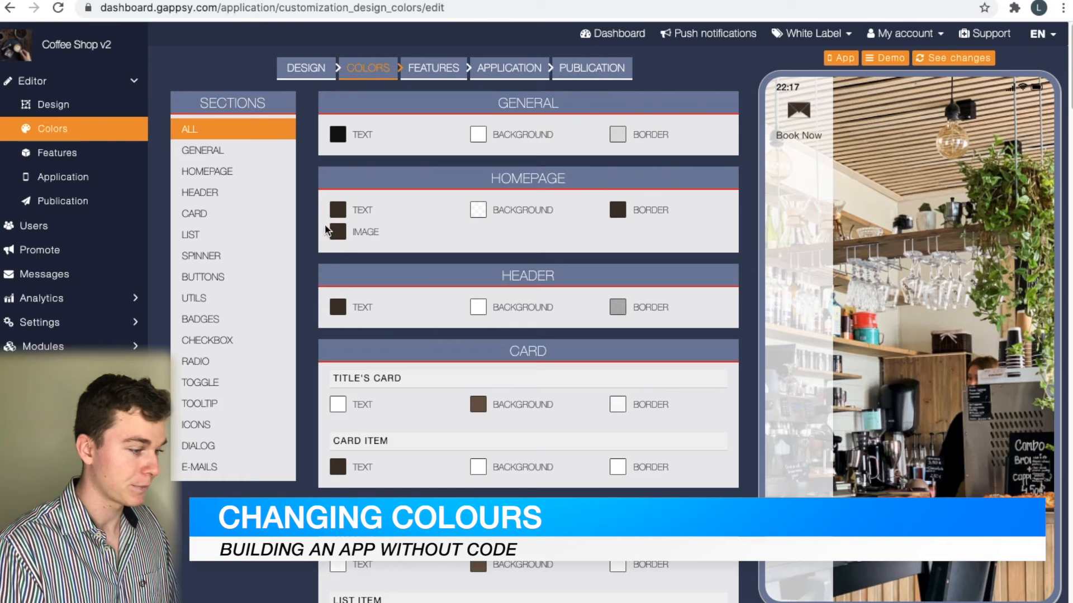
# Set the homepage image colour to a vivid blue
pyautogui.click(339, 232)
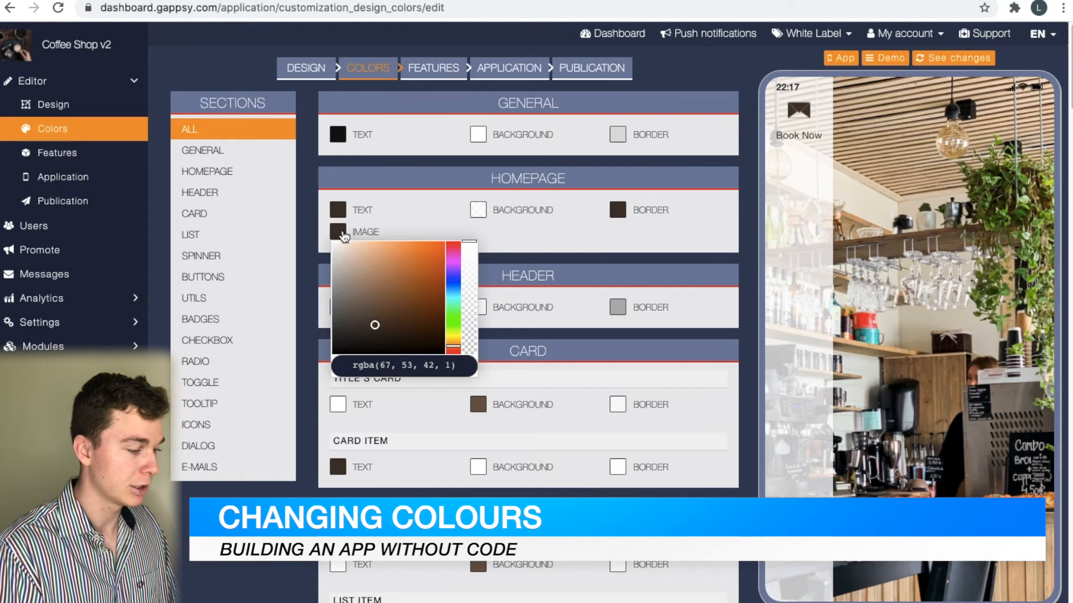
pyautogui.click(459, 281)
pyautogui.moveTo(406, 255); pyautogui.dragTo(443, 233)
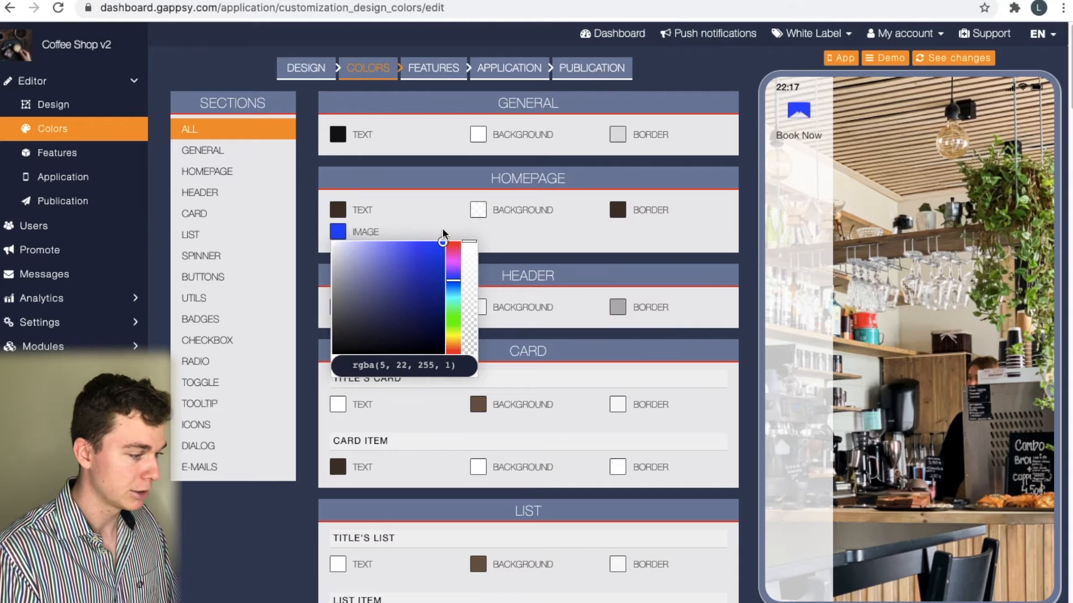
pyautogui.click(592, 239)
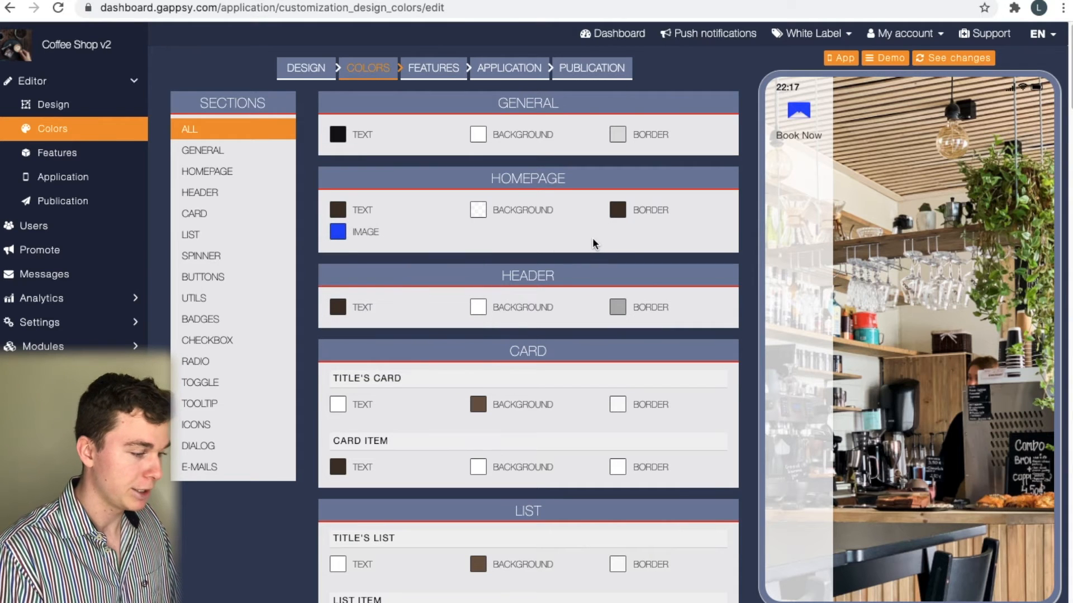
# Darken the homepage border colour to a deep navy blue
pyautogui.click(616, 214)
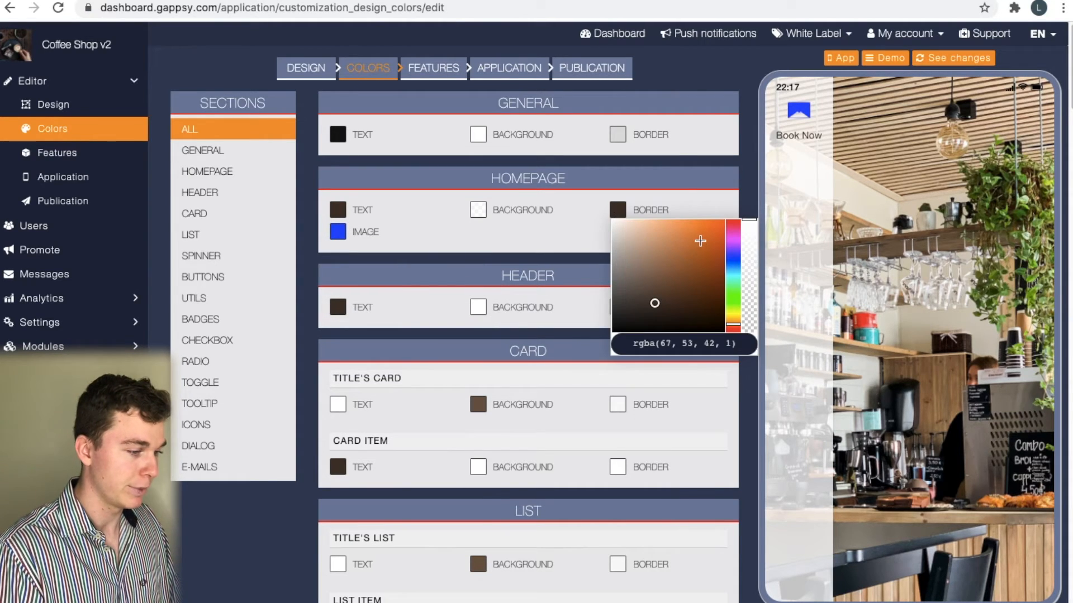
pyautogui.click(700, 243)
pyautogui.click(734, 258)
pyautogui.moveTo(700, 244); pyautogui.dragTo(750, 288)
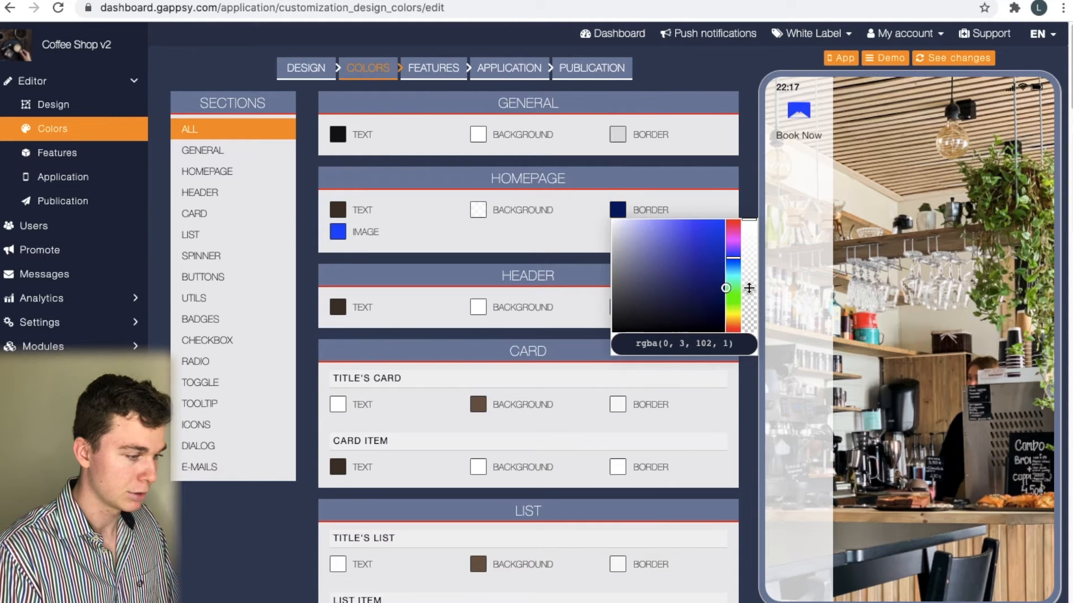
pyautogui.click(525, 230)
# Change the homepage text colour to a neutral dark grey
pyautogui.click(338, 210)
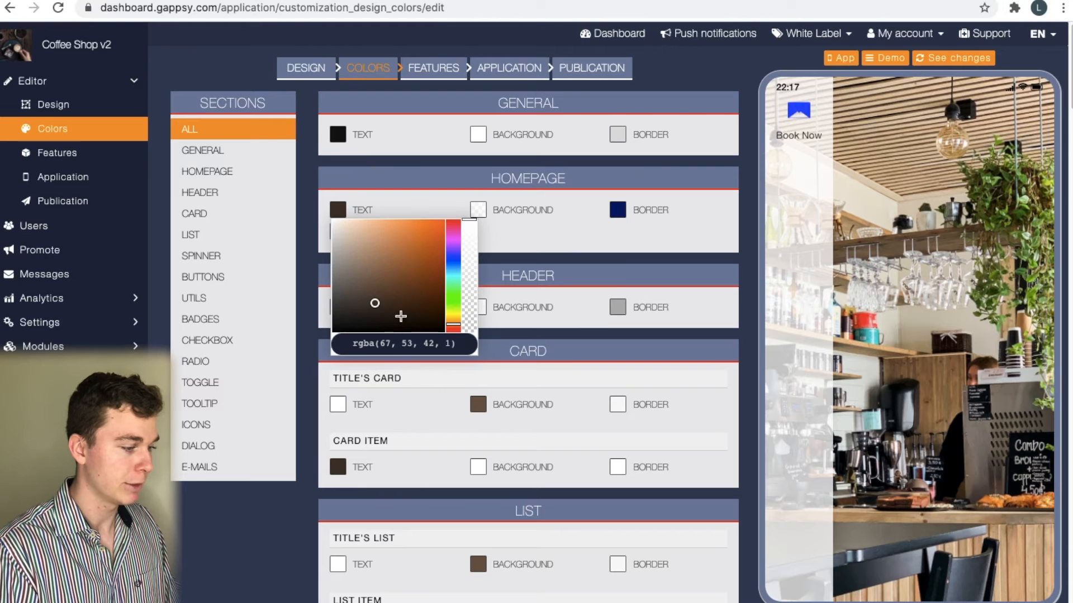
pyautogui.moveTo(371, 305); pyautogui.dragTo(331, 306)
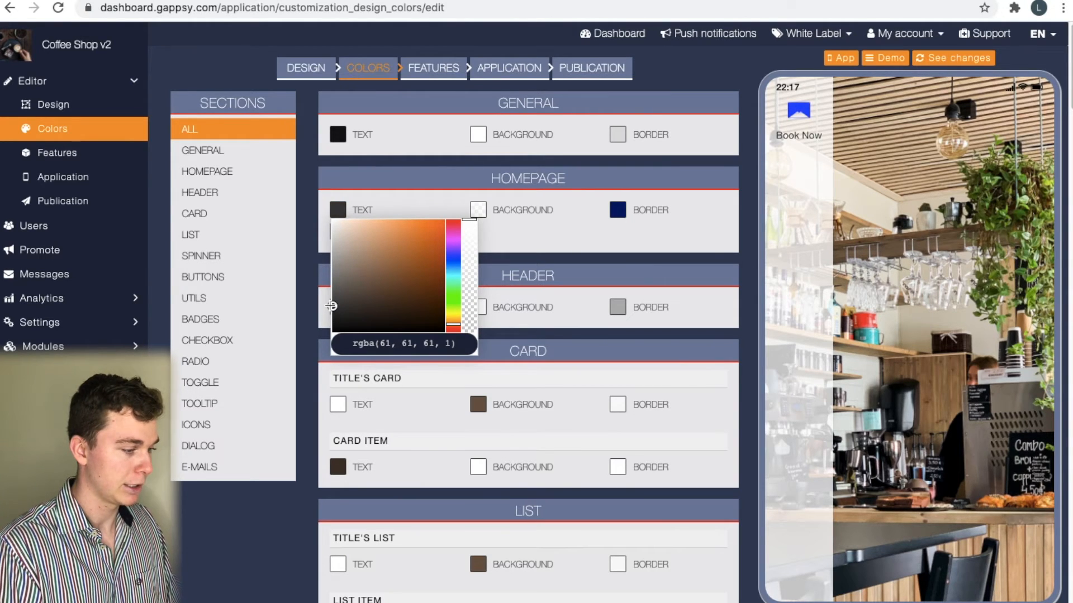
pyautogui.click(718, 241)
pyautogui.scroll(-20, 693, 283)
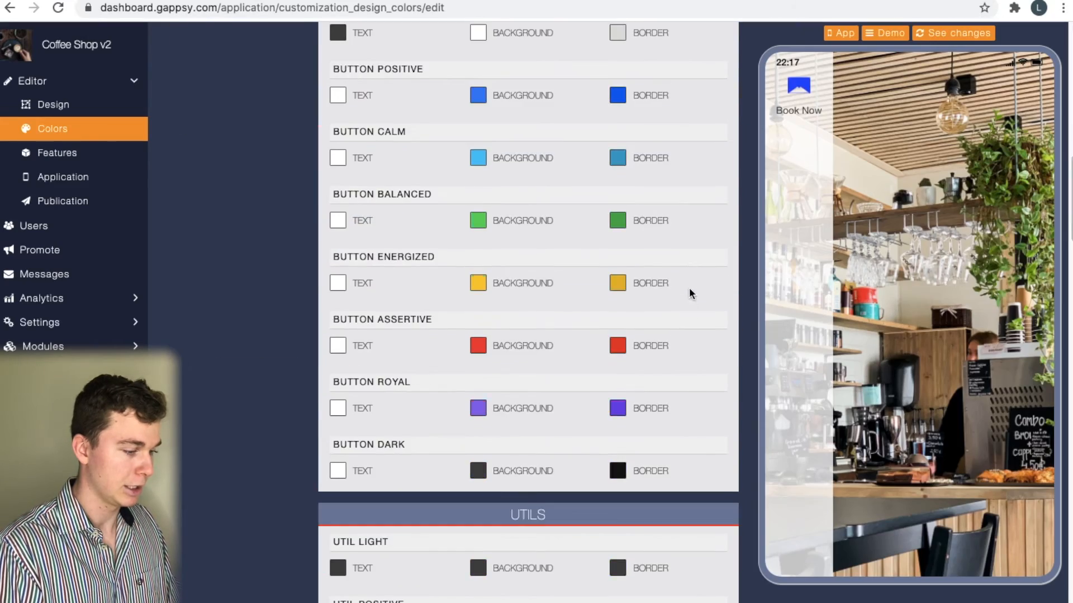
pyautogui.scroll(20, 688, 398)
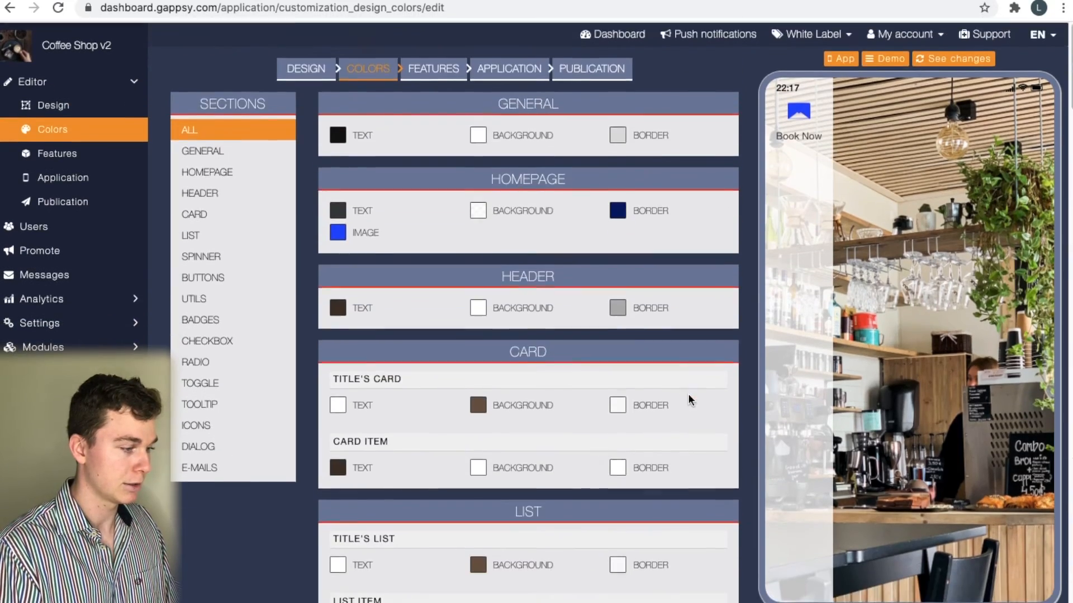
pyautogui.scroll(-20, 688, 395)
pyautogui.scroll(20, 689, 394)
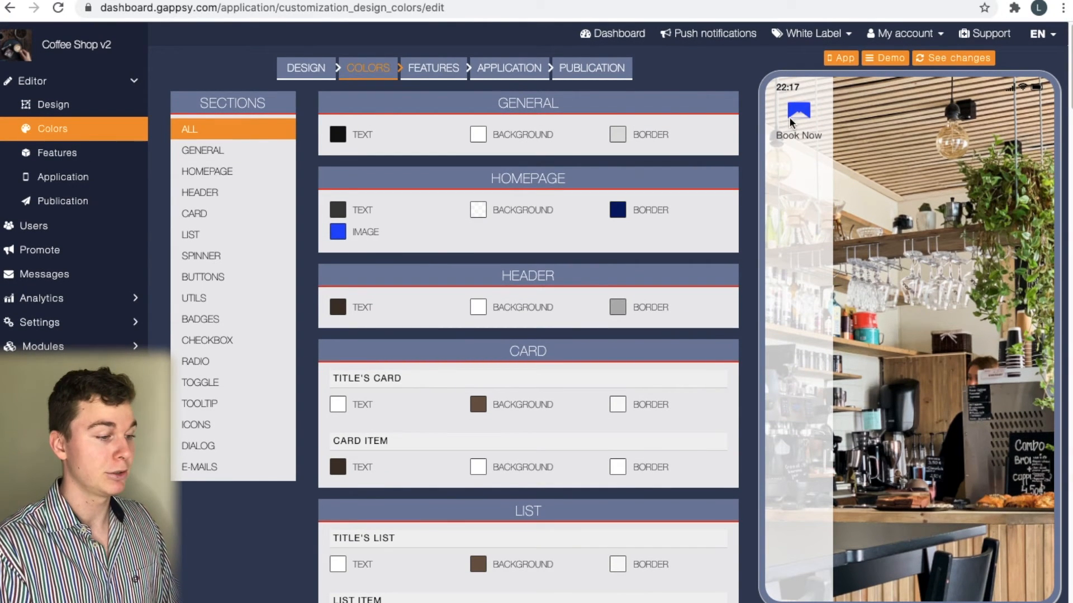
# Retune the homepage image colour to a softer blue, then show only the Header colours
pyautogui.click(339, 233)
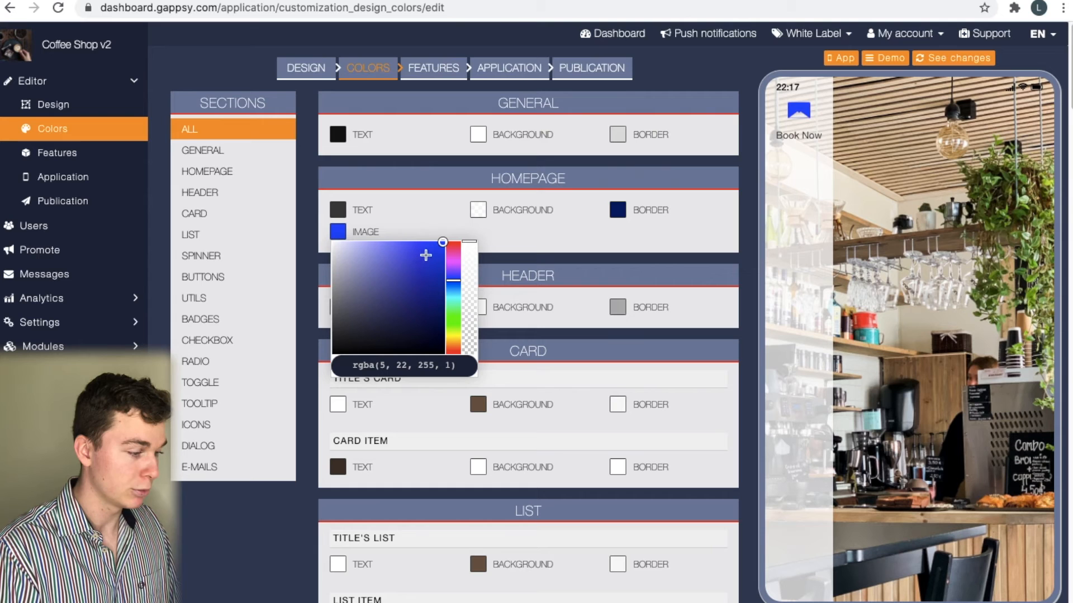
pyautogui.moveTo(426, 249); pyautogui.dragTo(401, 242)
pyautogui.click(413, 242)
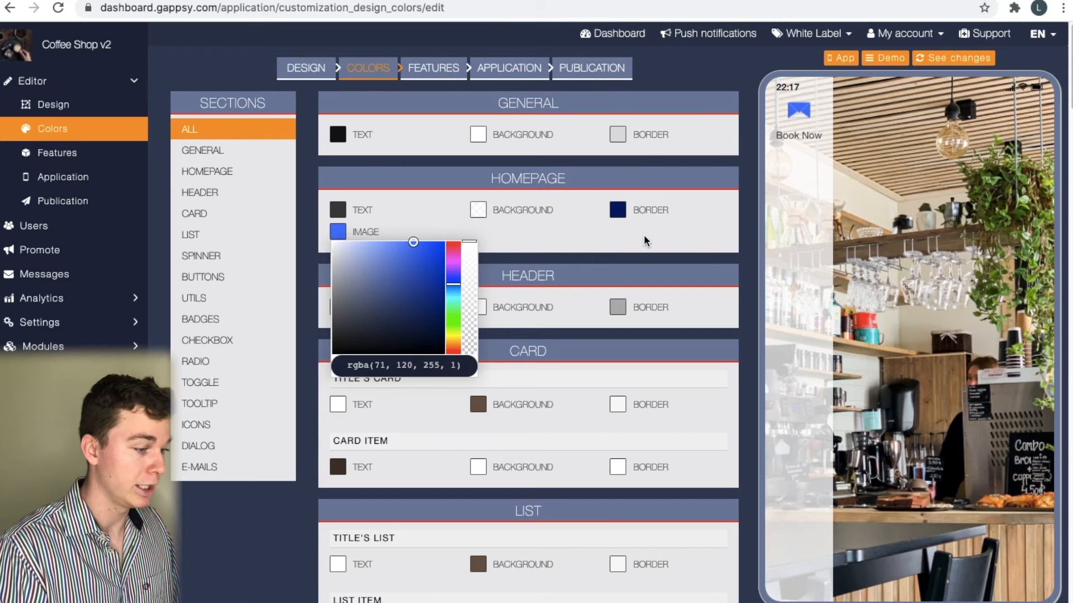
pyautogui.click(700, 234)
pyautogui.scroll(-4, 699, 241)
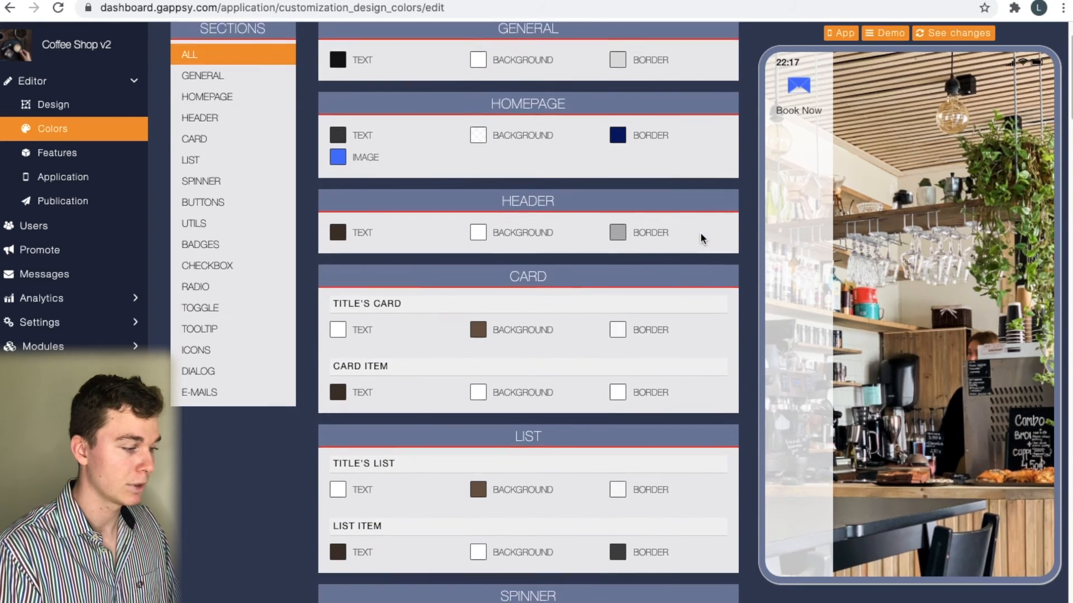
pyautogui.scroll(-9, 677, 267)
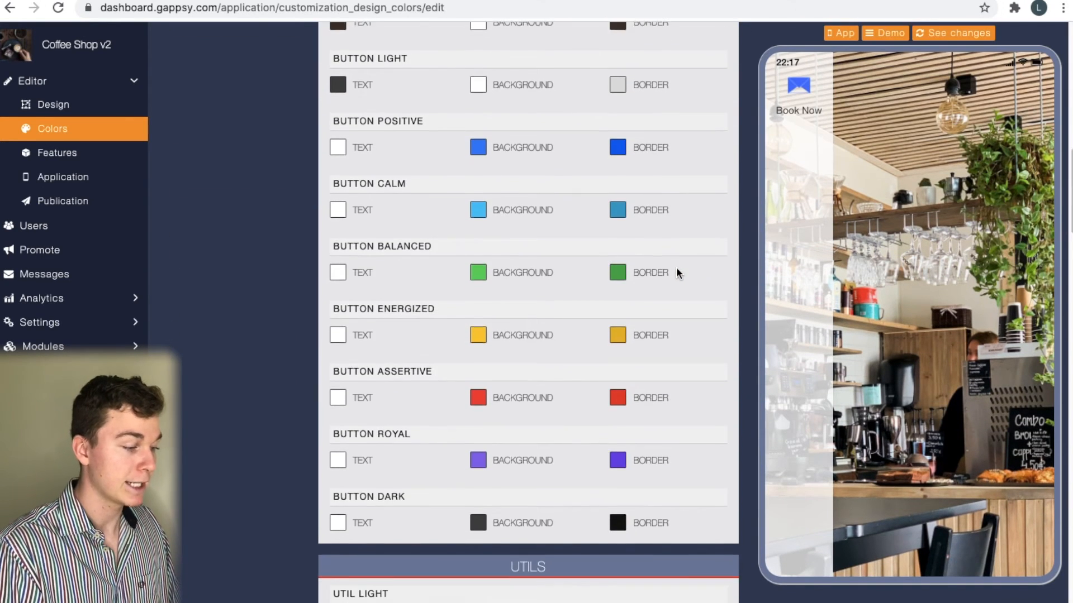
pyautogui.scroll(12, 676, 268)
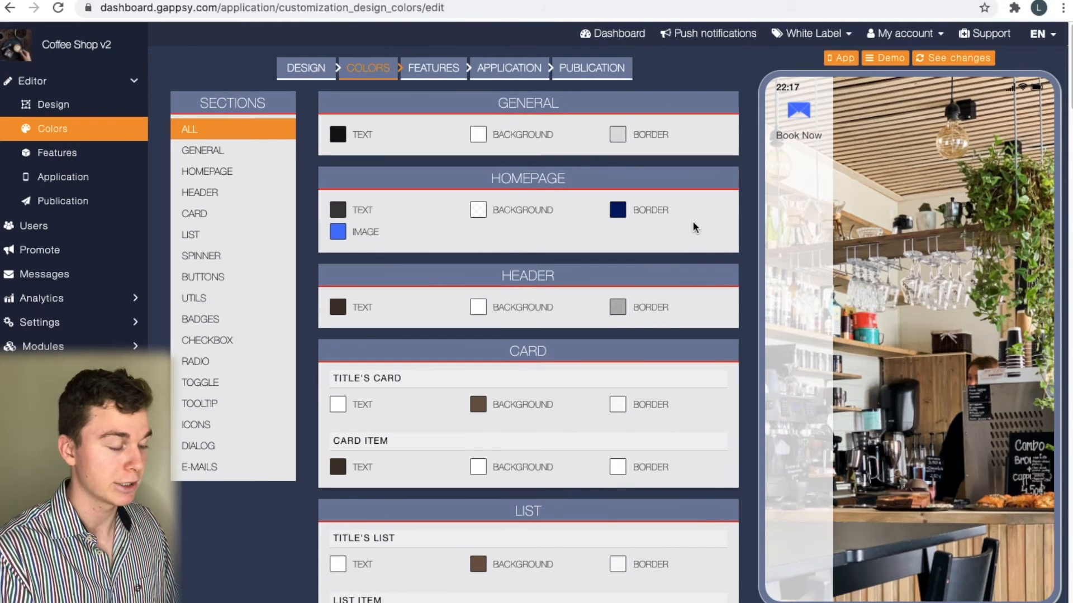
pyautogui.scroll(-1, 693, 226)
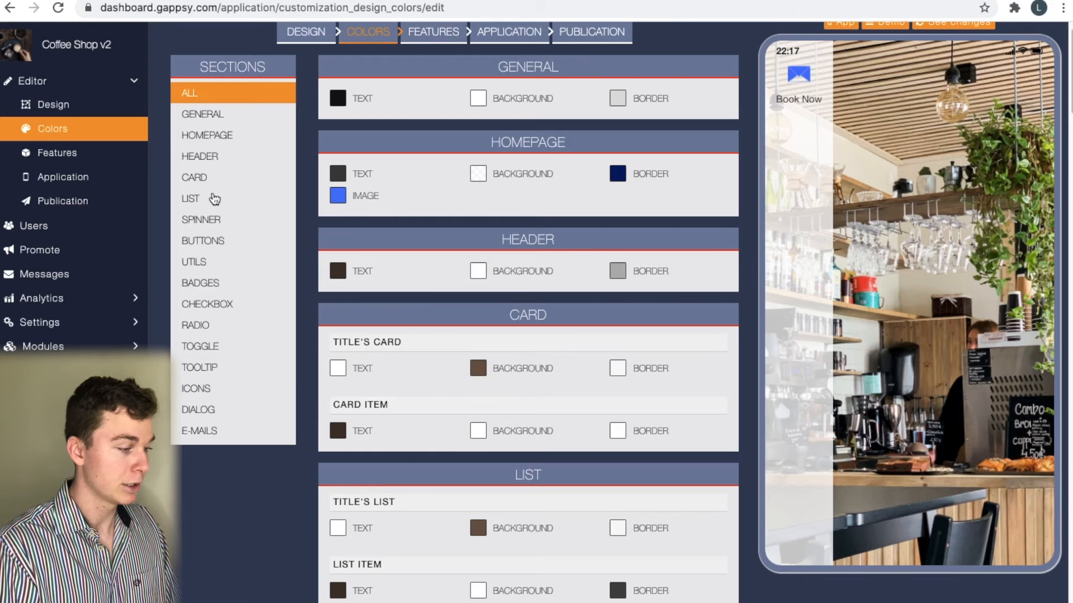
pyautogui.click(206, 159)
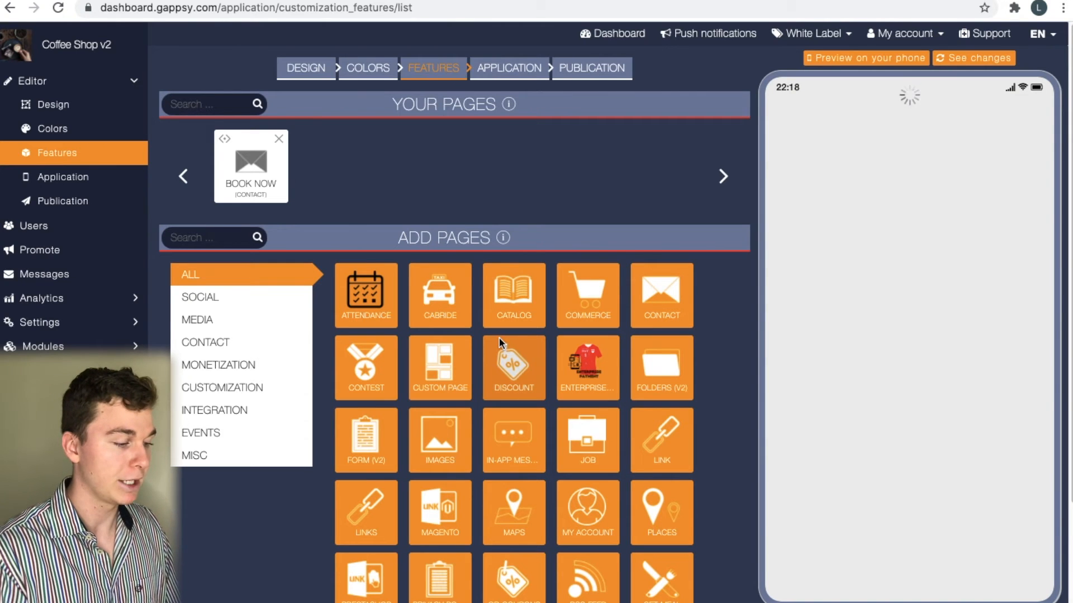
# Add a Set Meal page from the Add Pages catalogue and view it in the phone preview
pyautogui.scroll(-1, 726, 335)
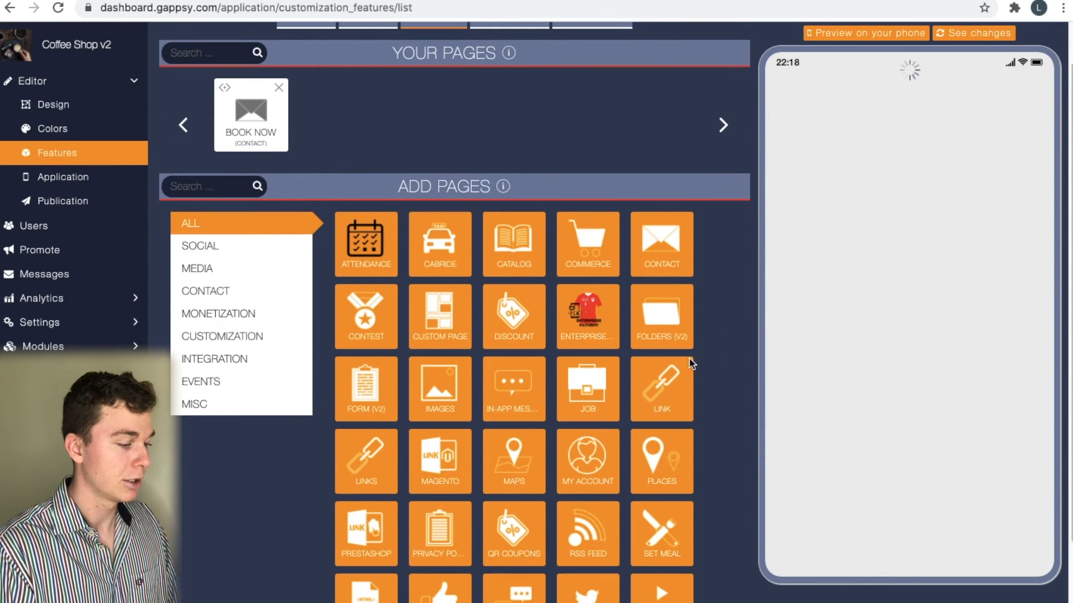
pyautogui.scroll(-1, 692, 364)
pyautogui.scroll(-1, 655, 436)
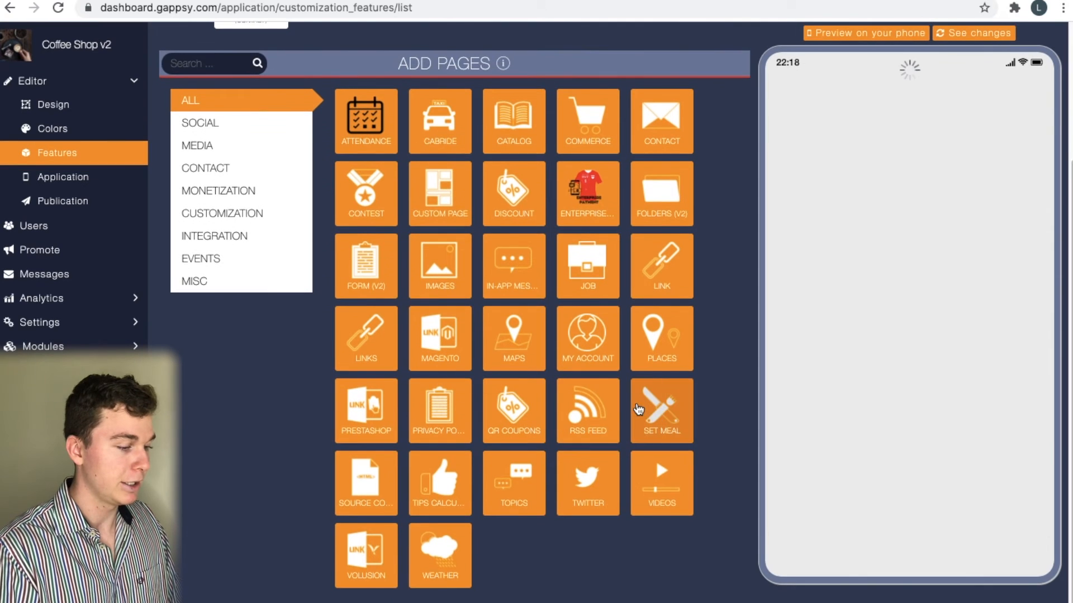
pyautogui.scroll(1, 639, 410)
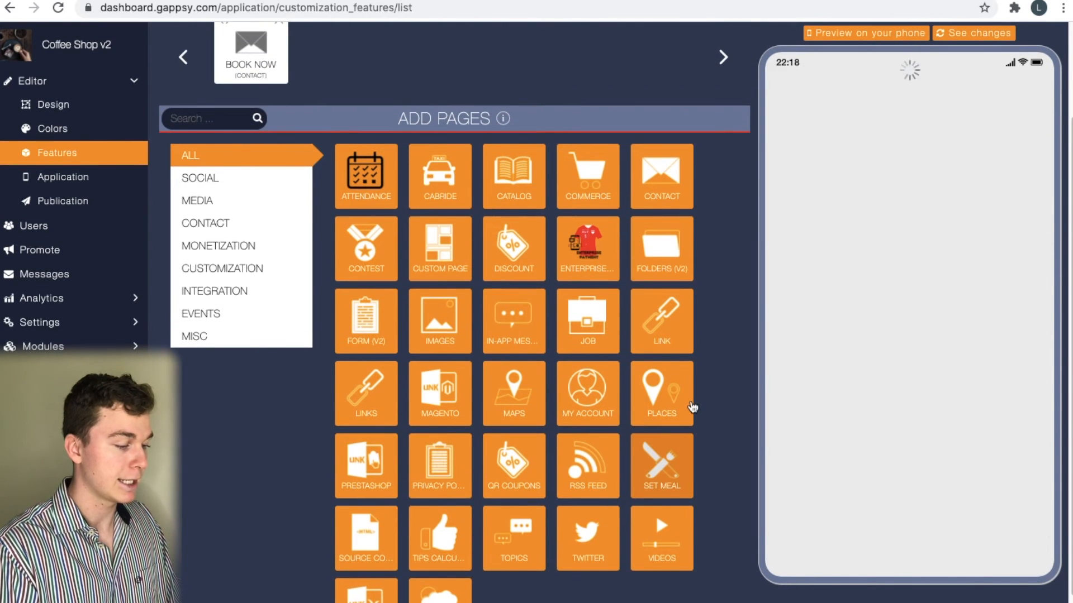
pyautogui.scroll(1, 693, 406)
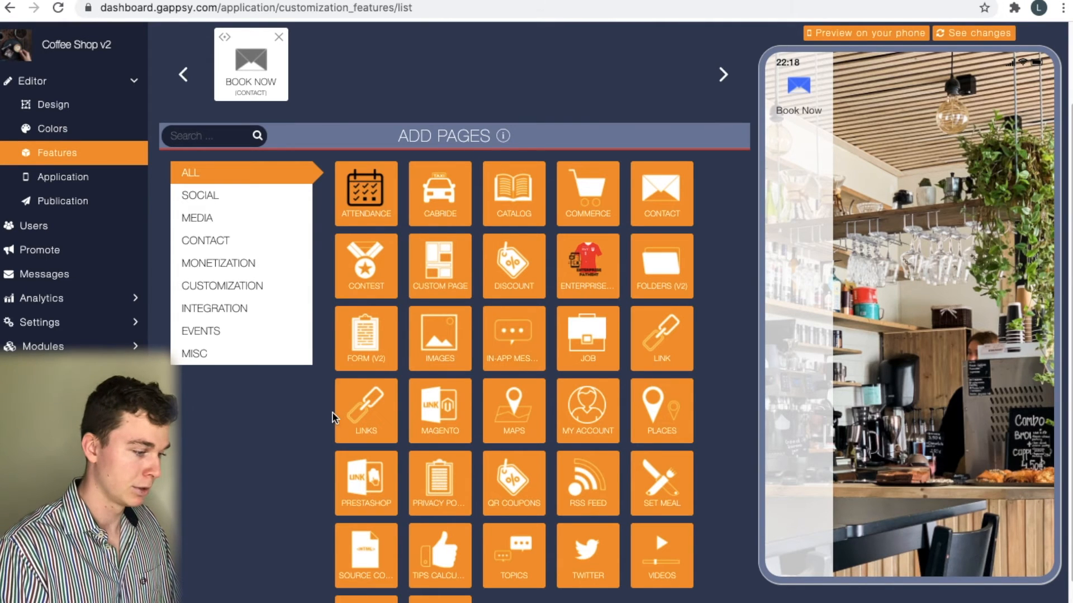
pyautogui.scroll(3, 411, 374)
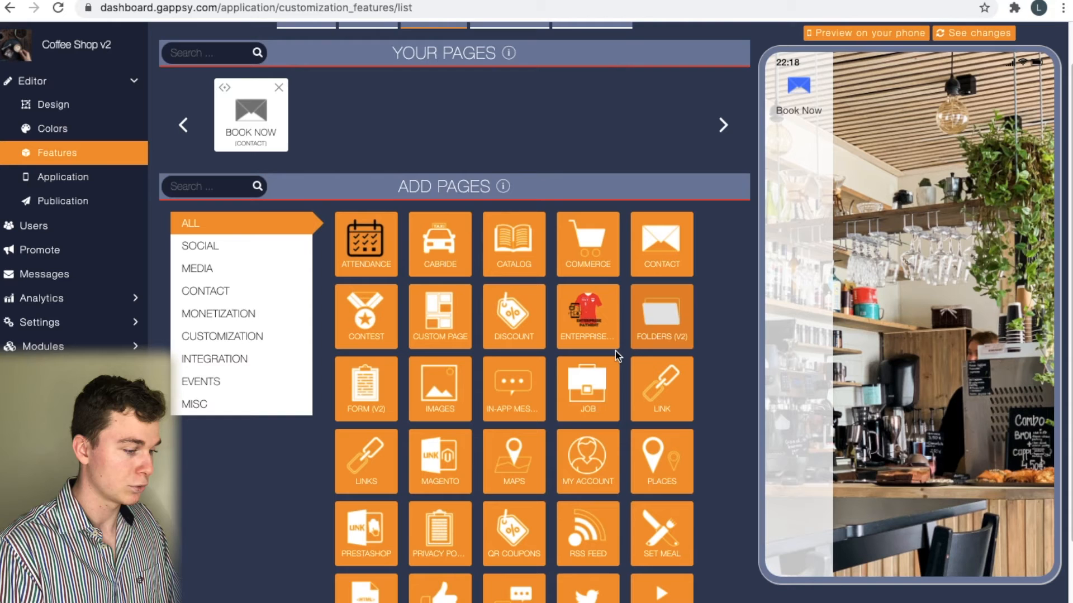
pyautogui.scroll(-2, 569, 444)
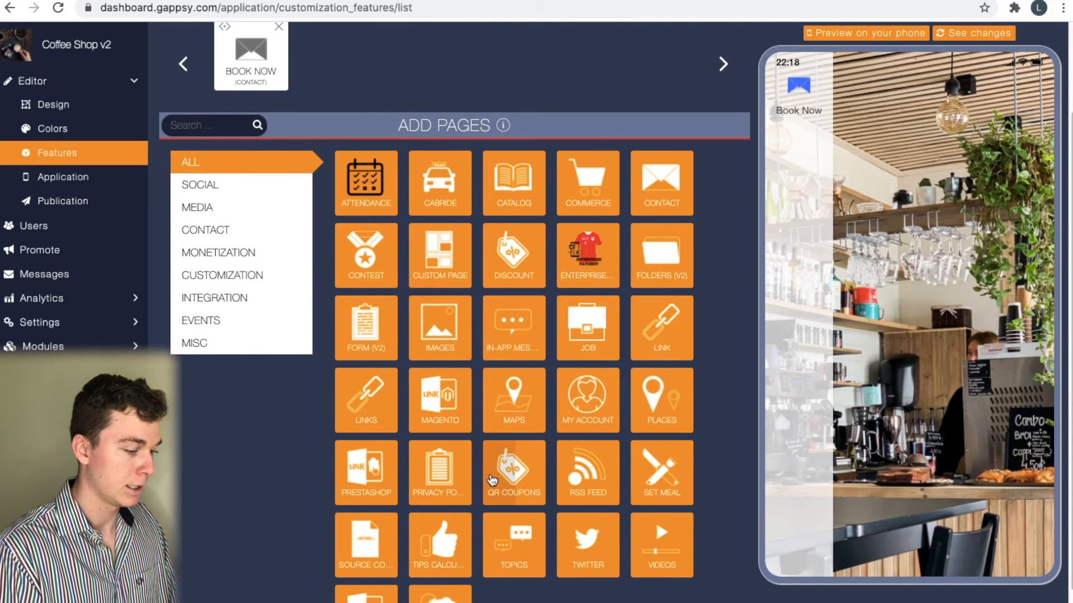
pyautogui.scroll(-2, 494, 481)
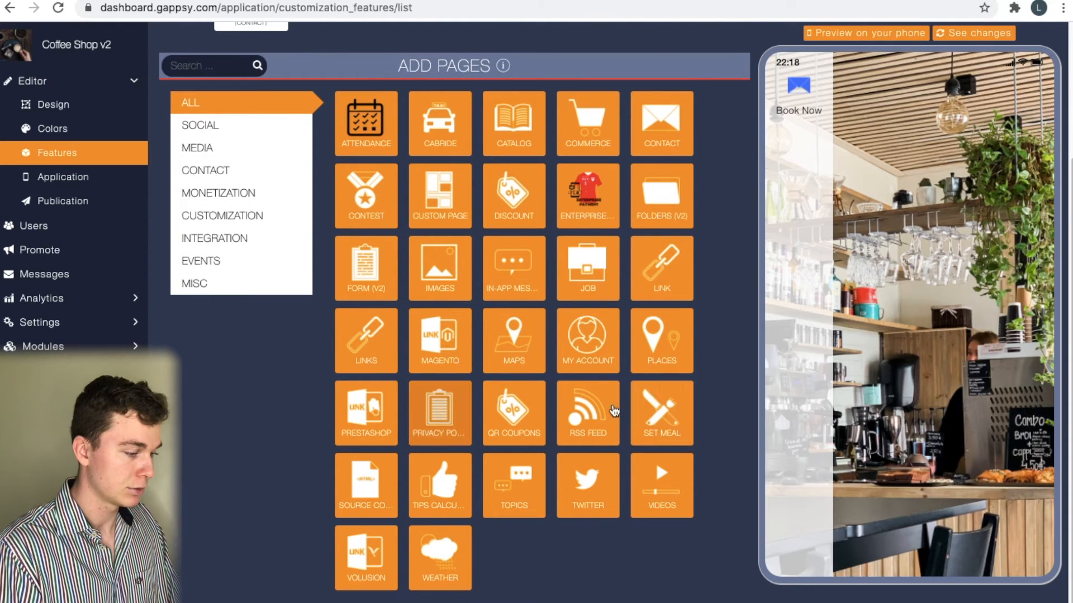
pyautogui.click(680, 407)
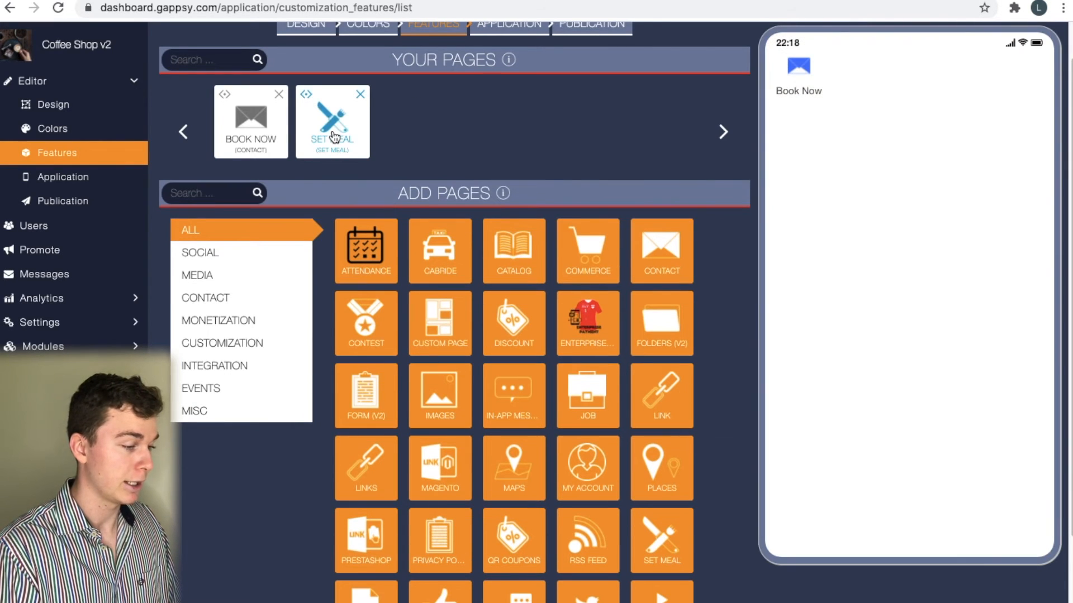
pyautogui.click(334, 137)
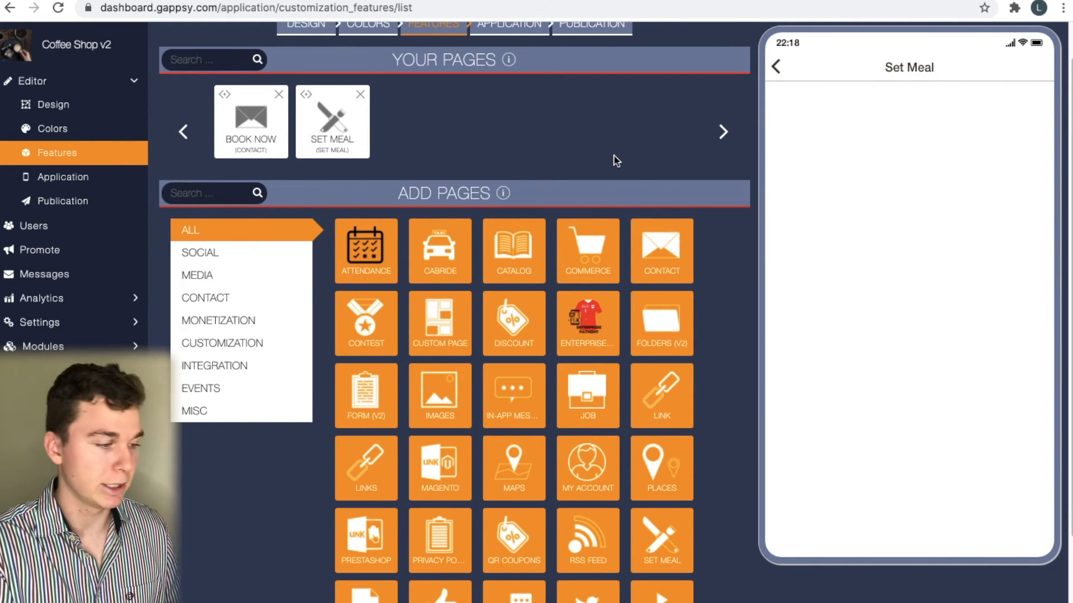
# Rename the Set Meal page to Menu
pyautogui.click(333, 120)
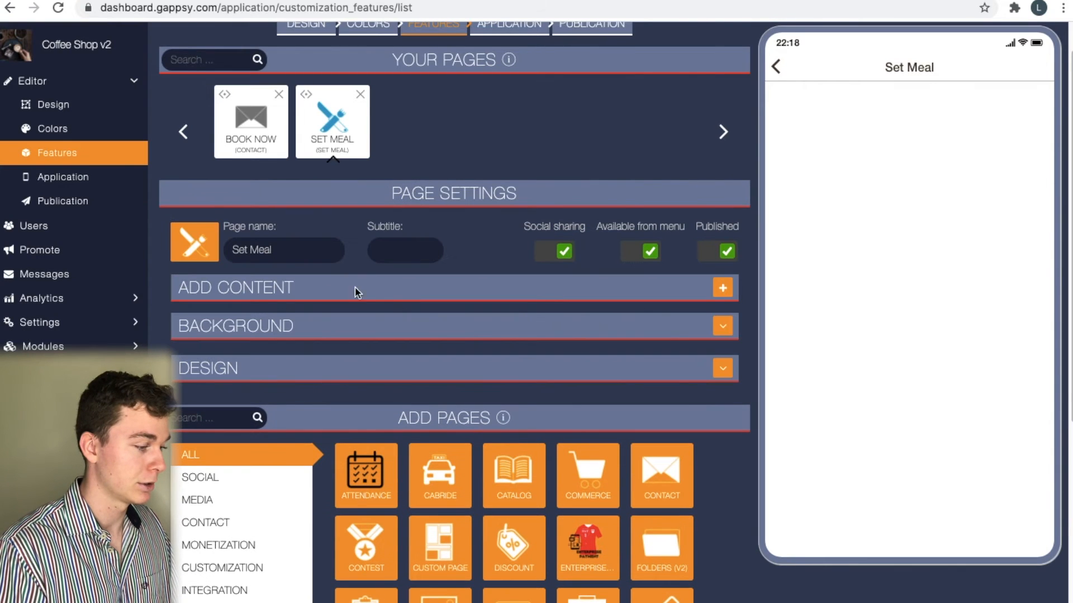
pyautogui.tripleClick(301, 258)
pyautogui.write('Men')
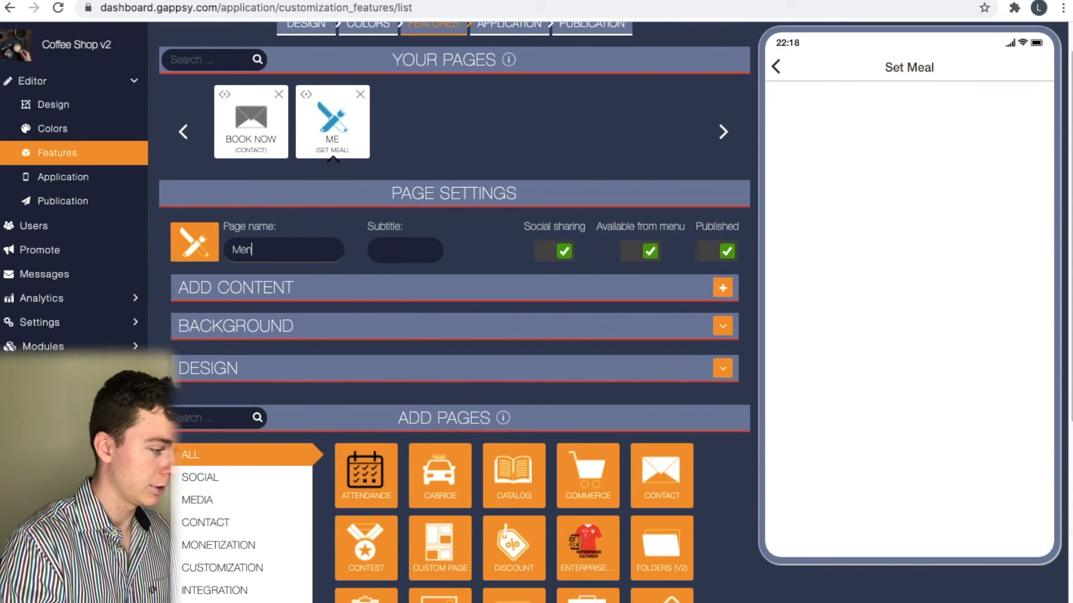
pyautogui.doubleClick(317, 252)
pyautogui.click(544, 286)
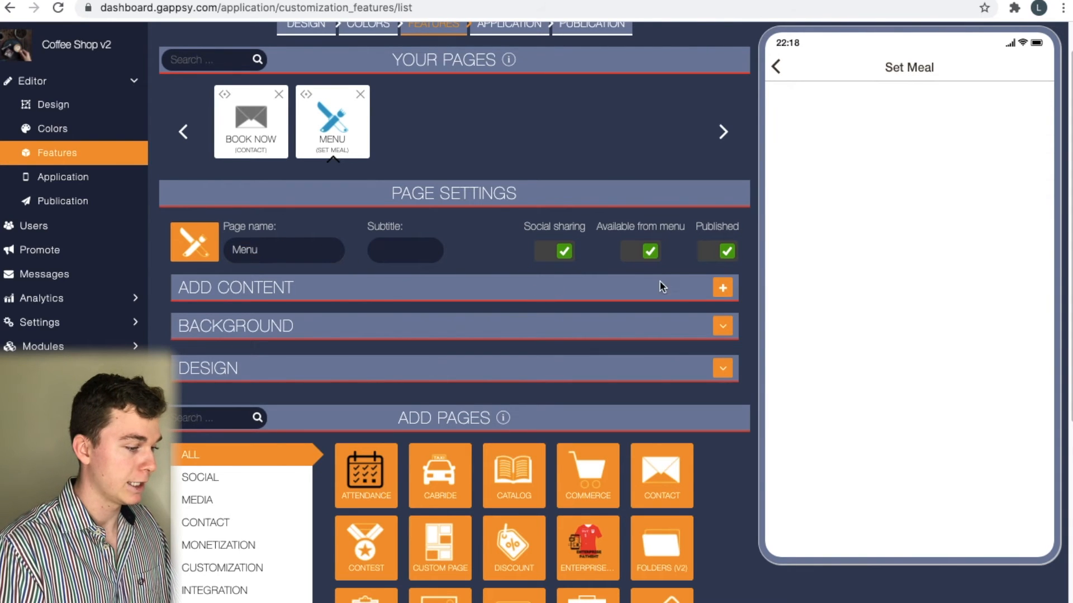
# Add a content item titled Coffees priced $4.50 with a description
pyautogui.click(722, 287)
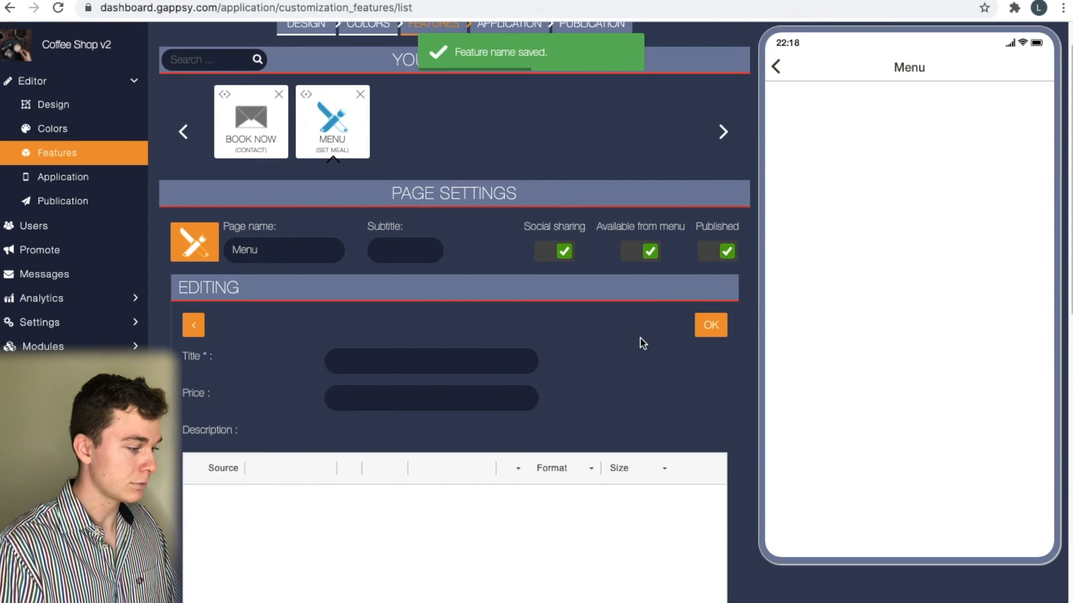
pyautogui.scroll(-2, 596, 361)
pyautogui.click(487, 255)
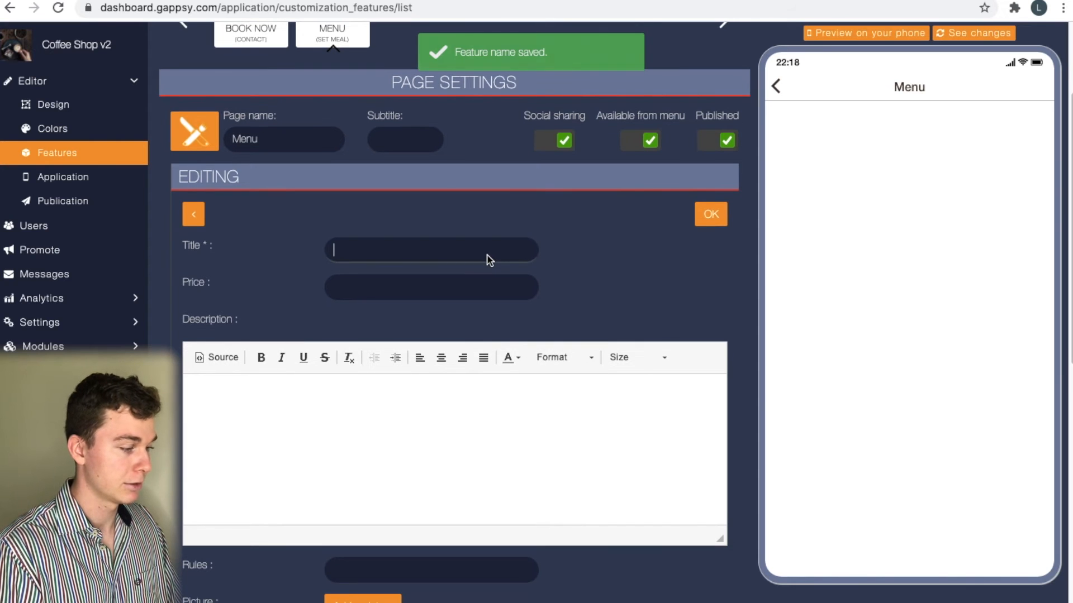
pyautogui.scroll(-2, 587, 261)
pyautogui.scroll(-2, 586, 262)
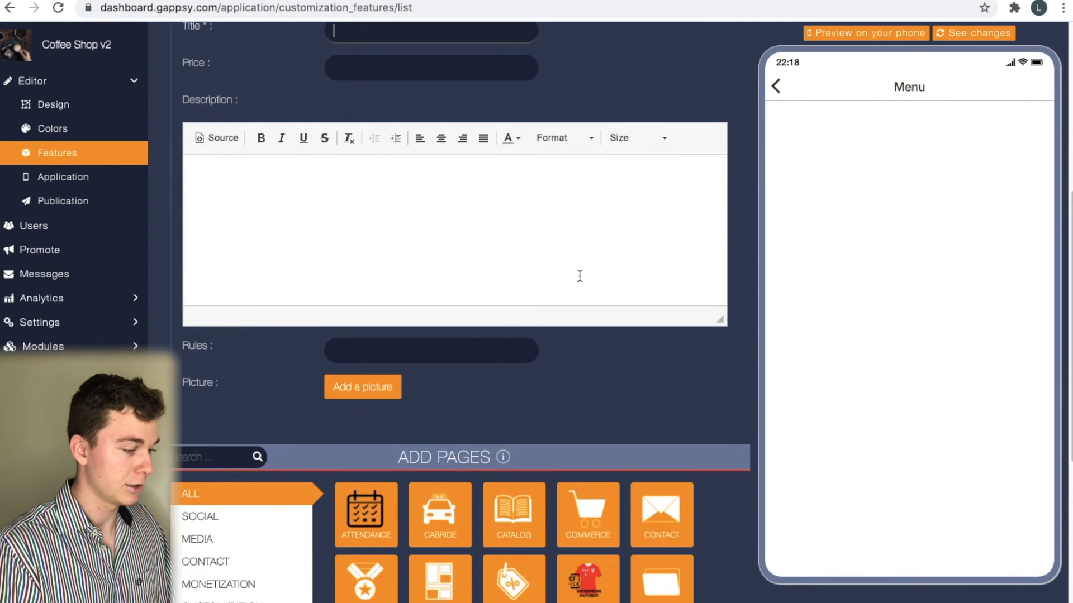
pyautogui.scroll(4, 576, 275)
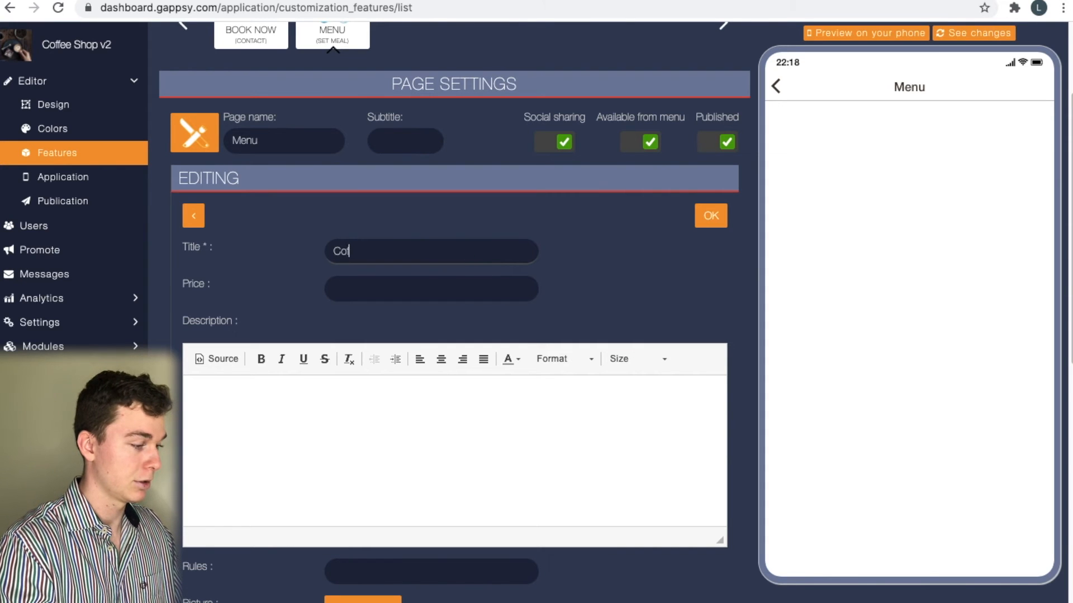
pyautogui.click(463, 291)
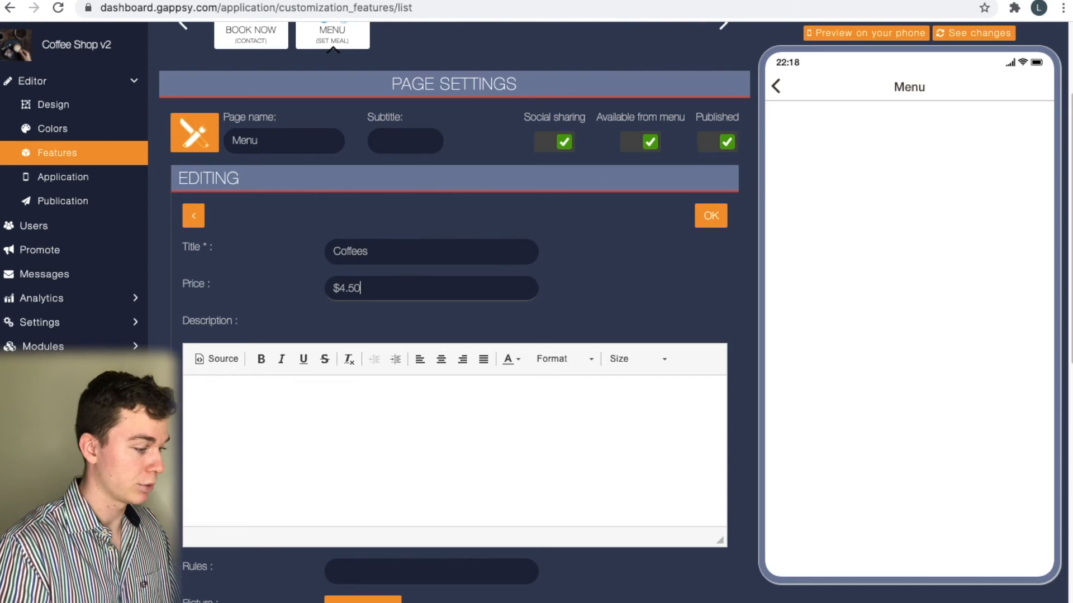
pyautogui.click(489, 409)
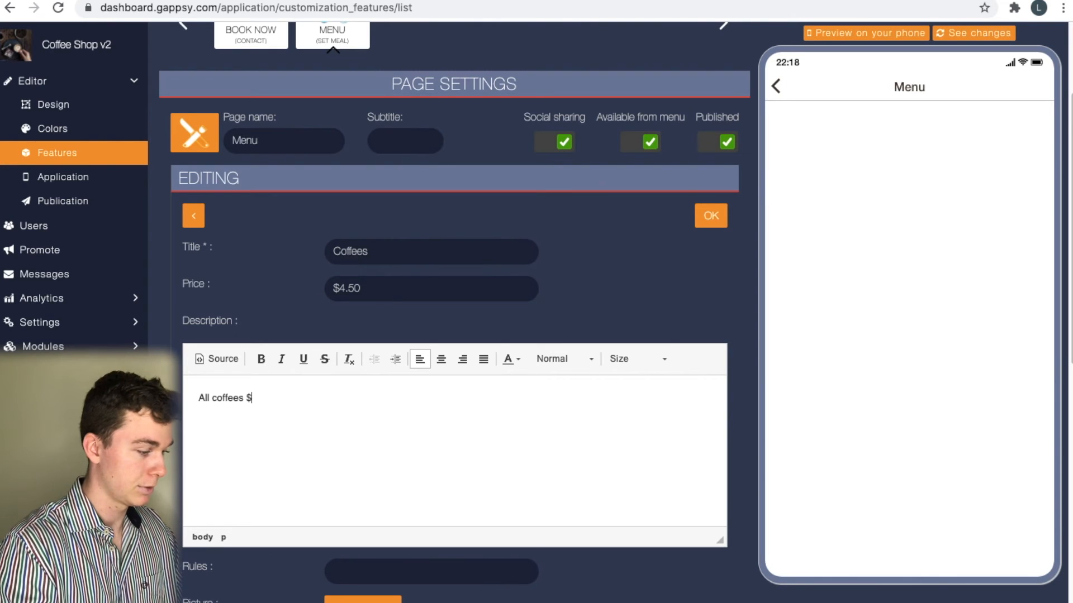
pyautogui.scroll(-3, 520, 438)
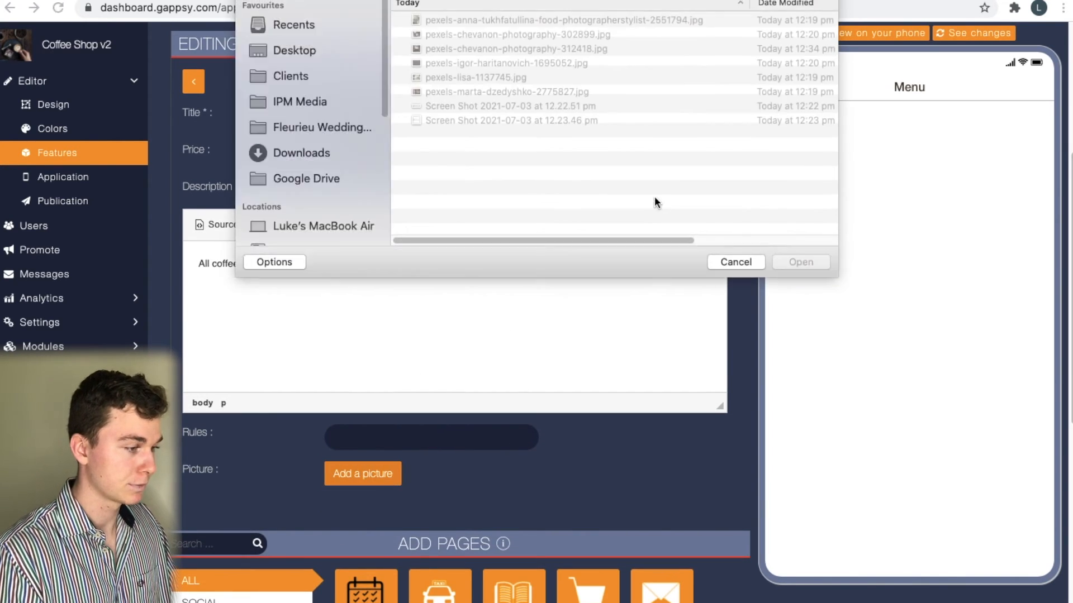
# Upload a coffee image for the Coffees item, accept the crop, and save the item
pyautogui.click(539, 62)
pyautogui.press('space')
pyautogui.press('Up')
pyautogui.press('space')
pyautogui.press('Return')
pyautogui.scroll(3, 741, 112)
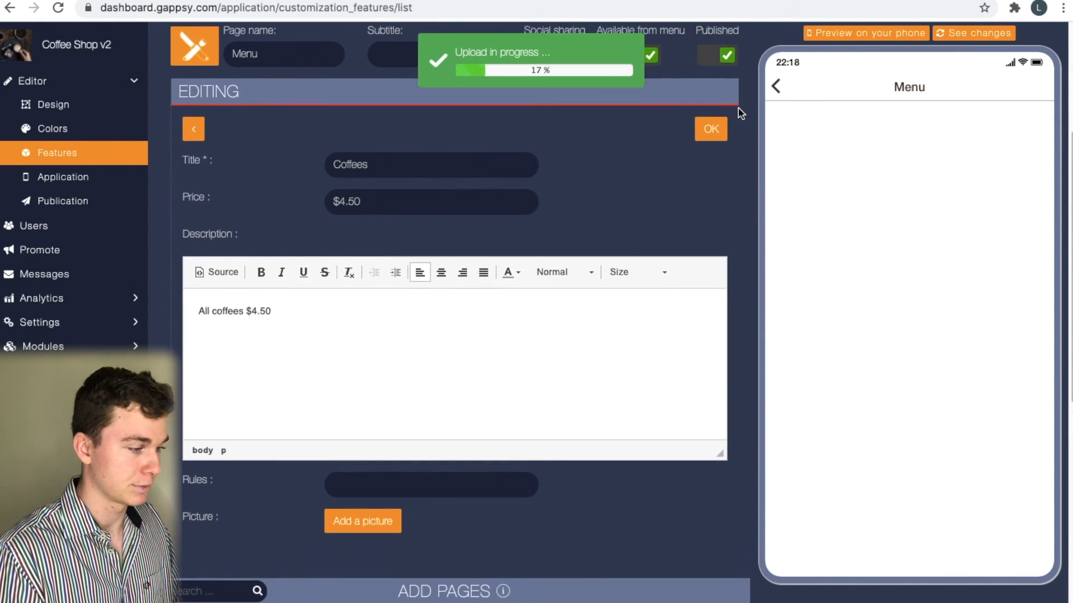
pyautogui.scroll(-5, 682, 251)
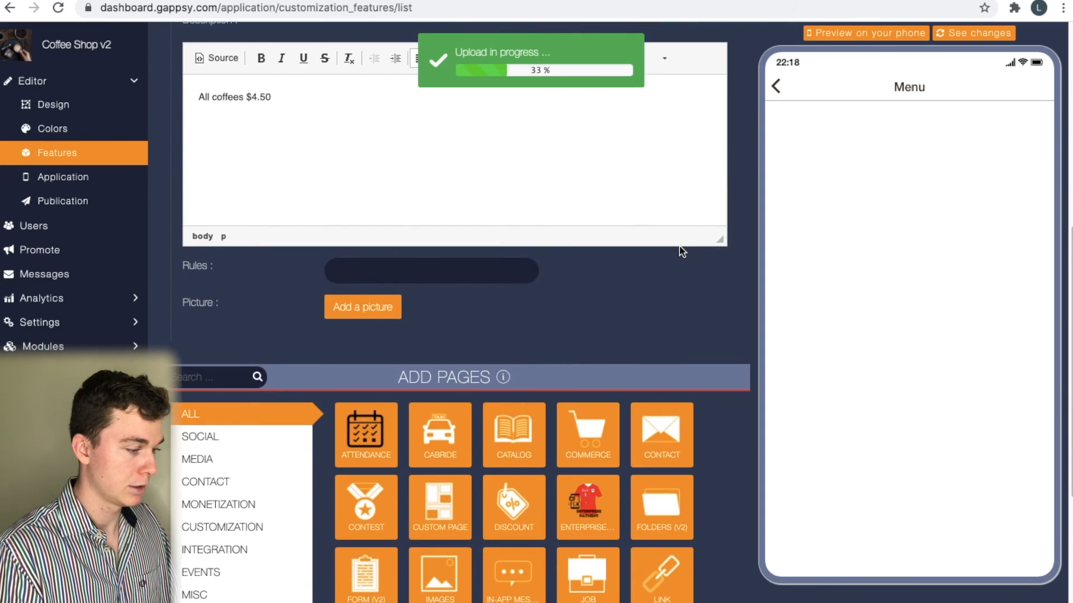
pyautogui.scroll(4, 655, 328)
pyautogui.scroll(1, 655, 329)
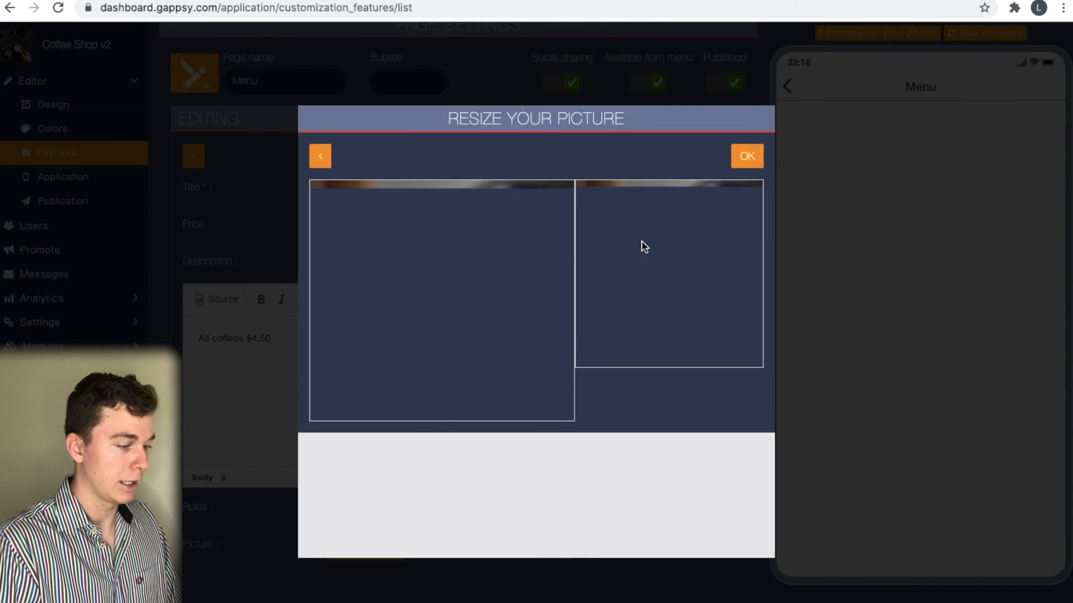
pyautogui.click(732, 158)
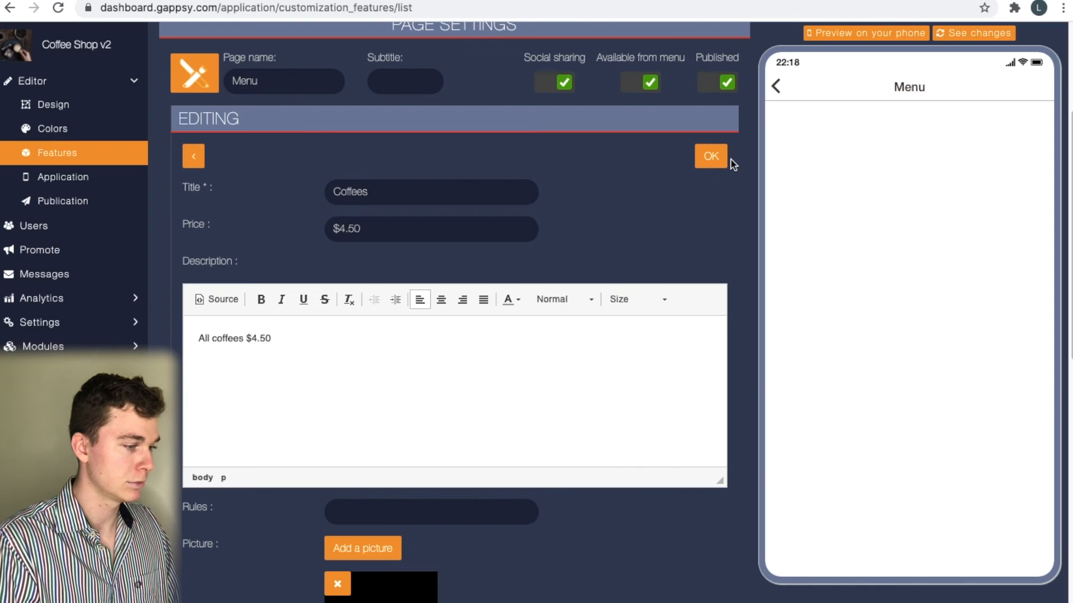
pyautogui.click(719, 159)
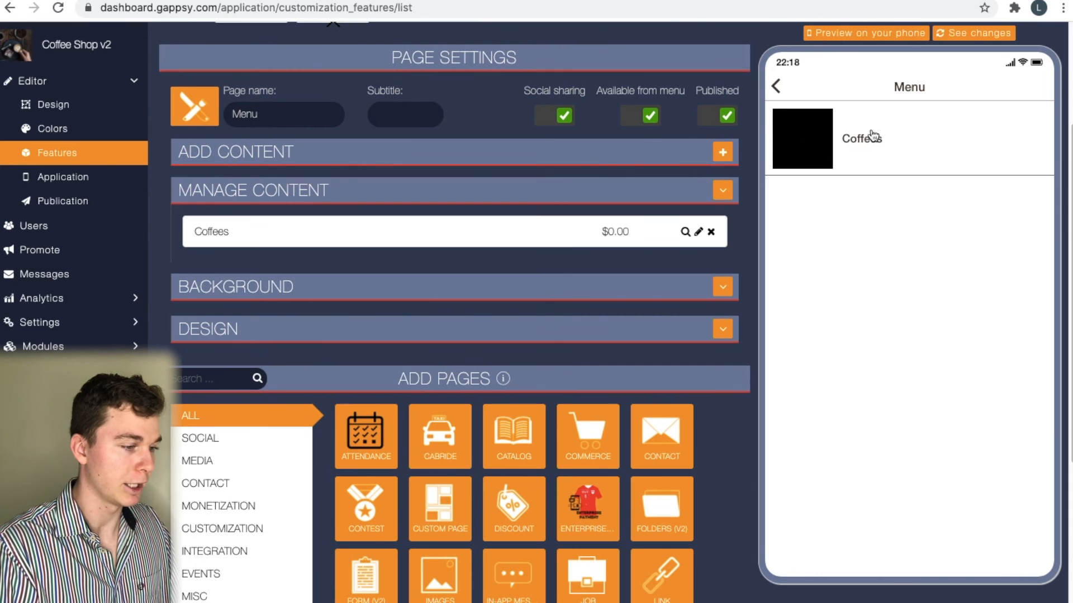
# Open the Coffees item in the phone preview, then return to the app's home screen
pyautogui.scroll(-1, 822, 182)
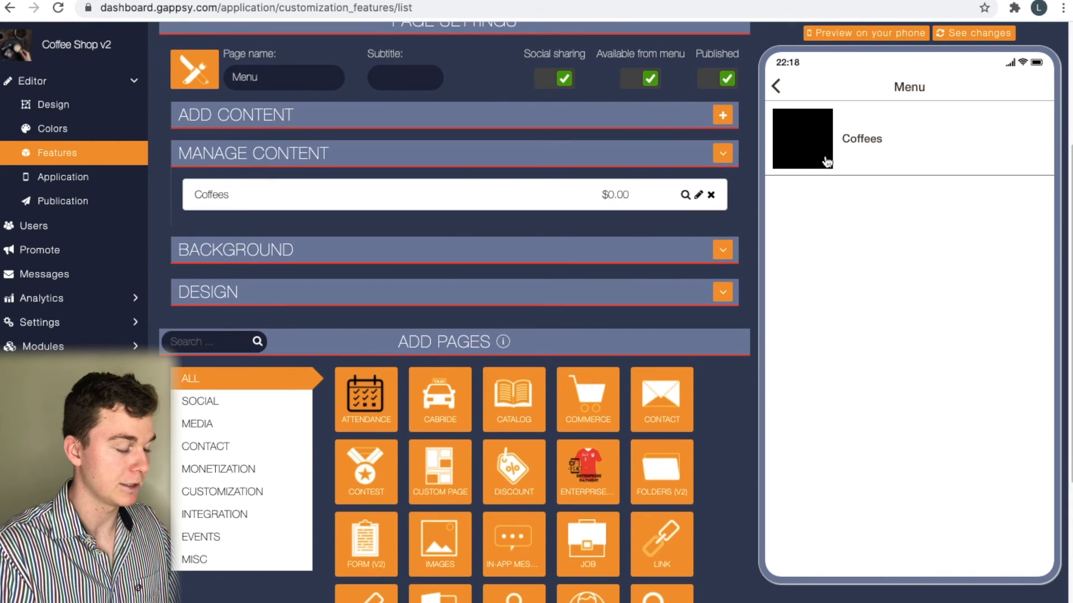
pyautogui.click(831, 146)
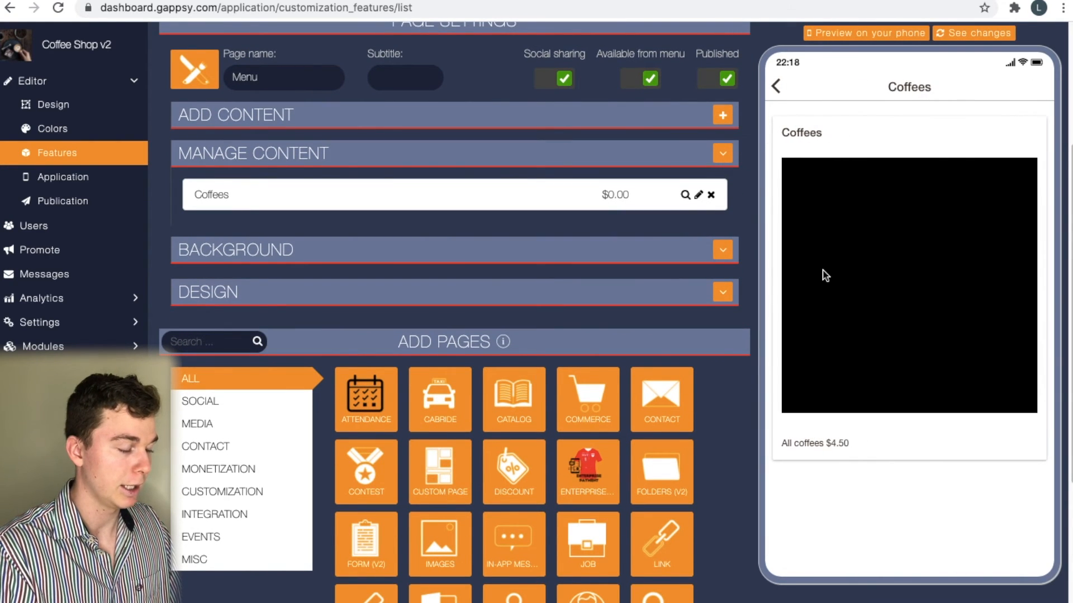
pyautogui.scroll(-1, 868, 262)
pyautogui.scroll(3, 867, 262)
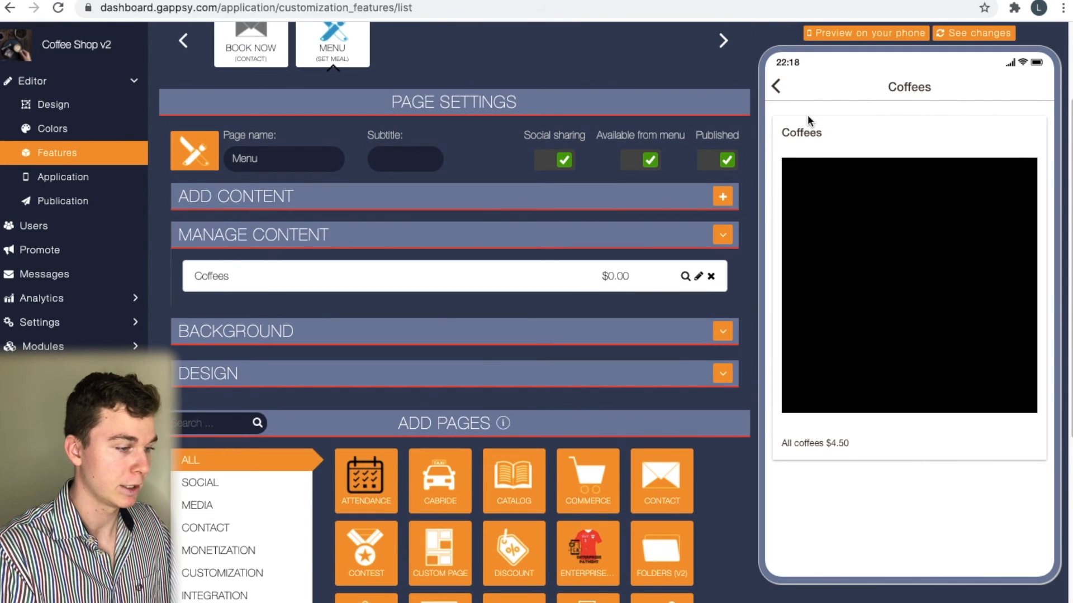
pyautogui.click(777, 78)
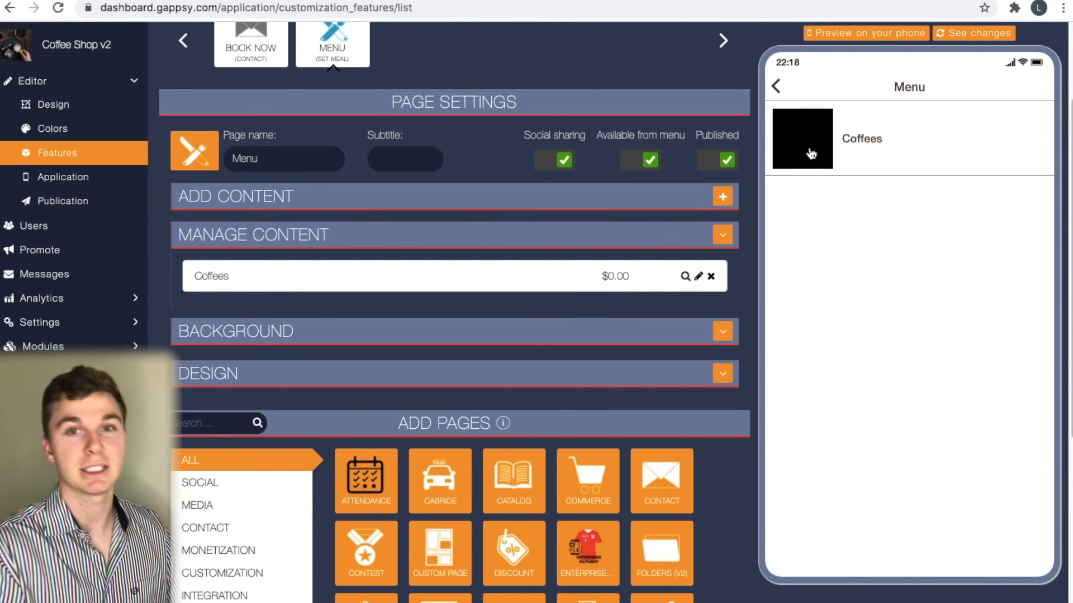
pyautogui.click(777, 87)
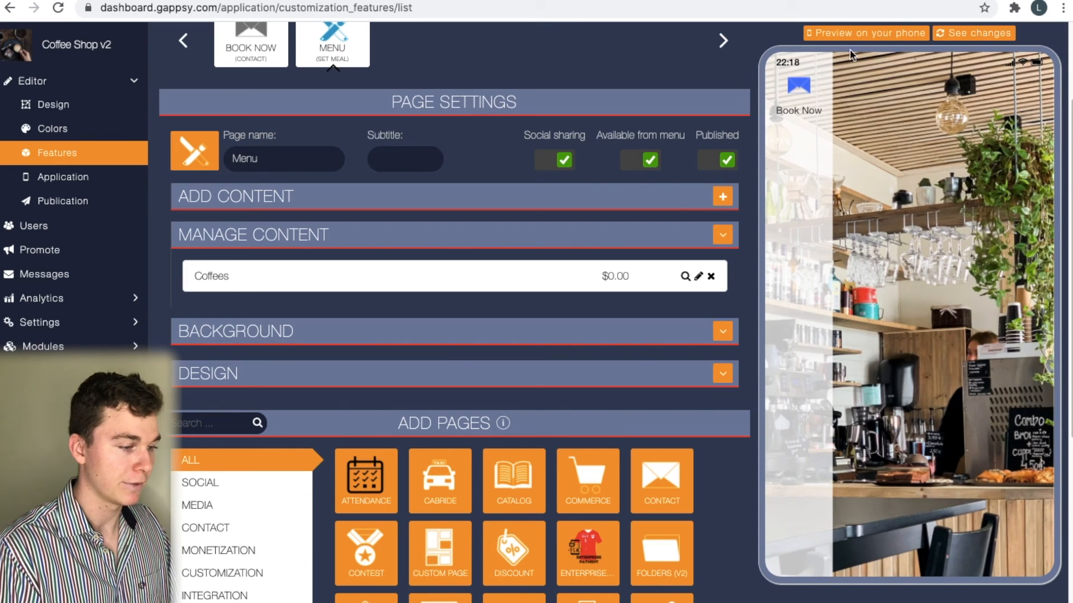
# Reload the preview and open Coffees via the side menu's Menu page
pyautogui.click(973, 33)
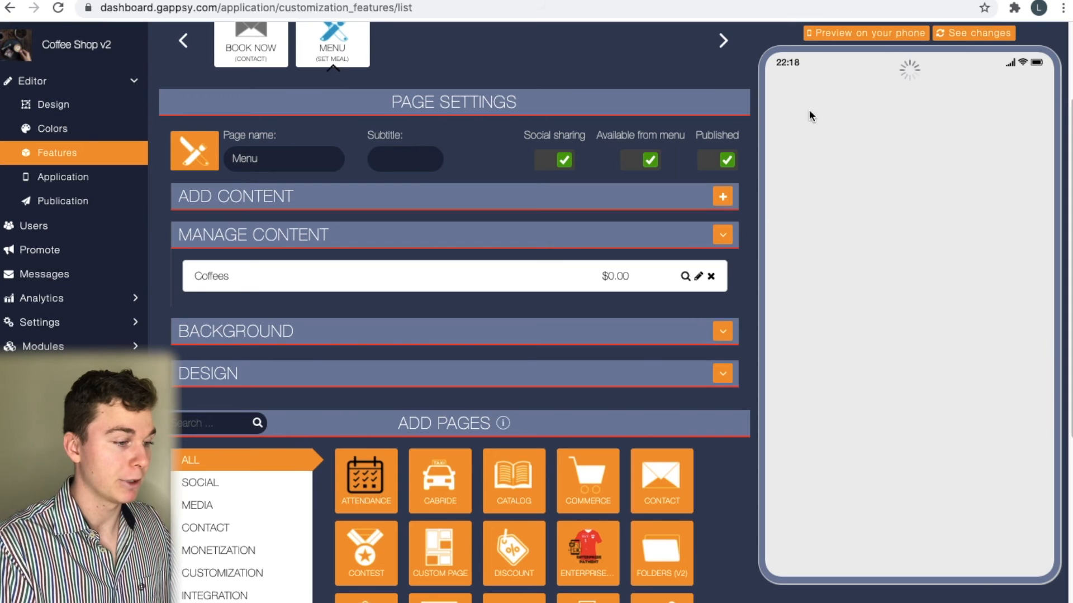
pyautogui.click(795, 94)
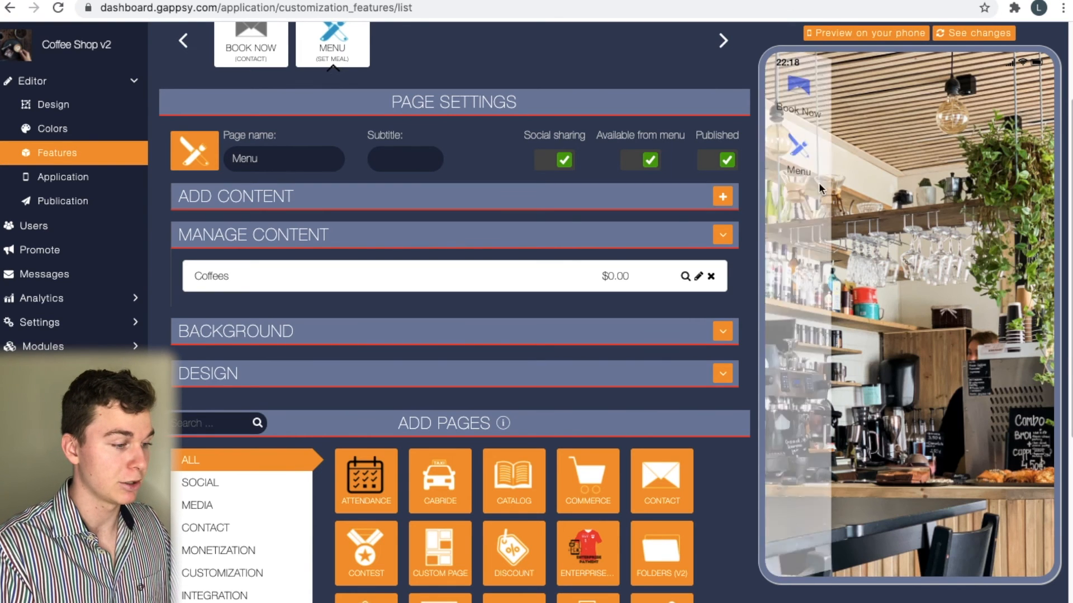
pyautogui.click(796, 160)
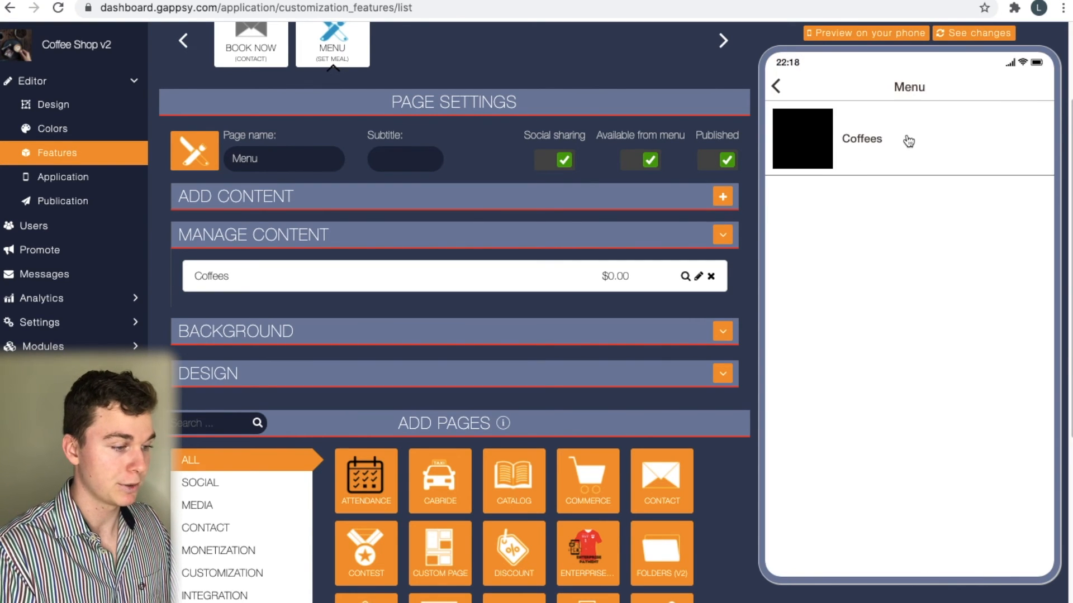
pyautogui.click(816, 150)
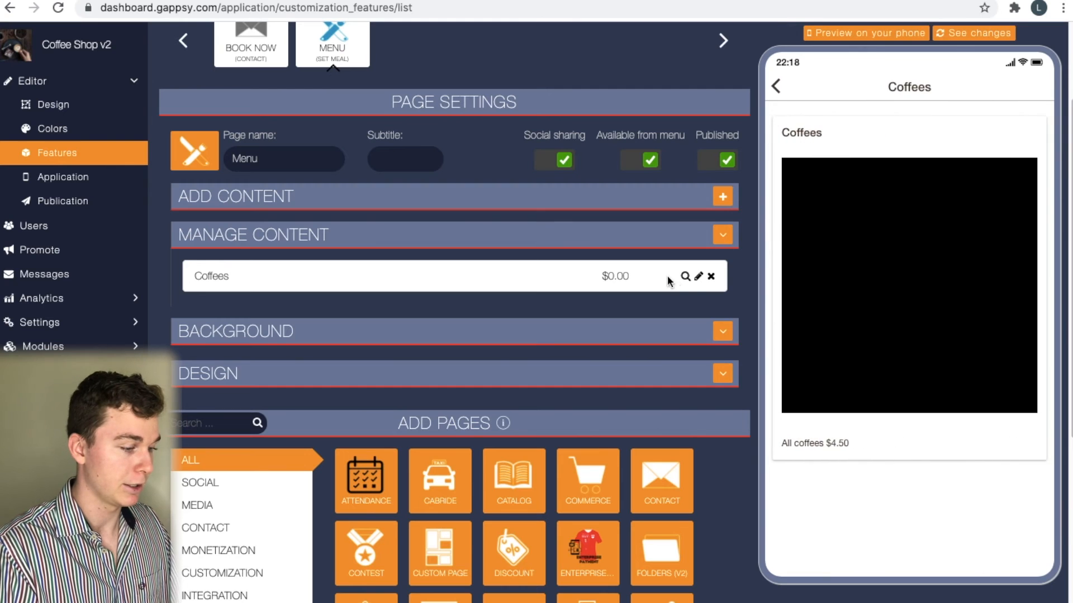
# Open the Coffees item for editing and remove its current black picture
pyautogui.click(698, 277)
pyautogui.scroll(-5, 456, 294)
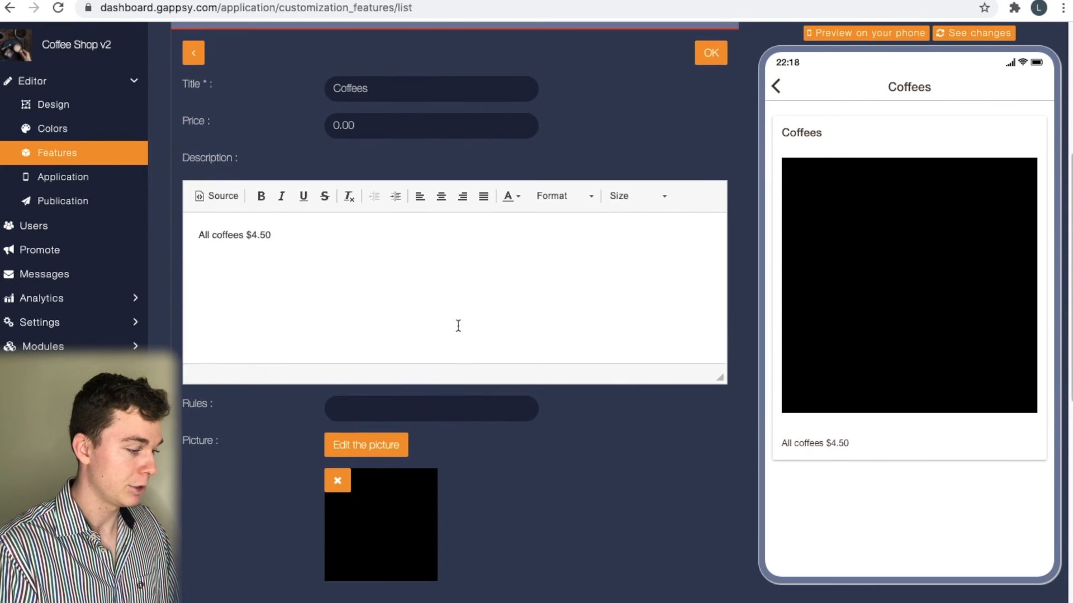
pyautogui.click(337, 390)
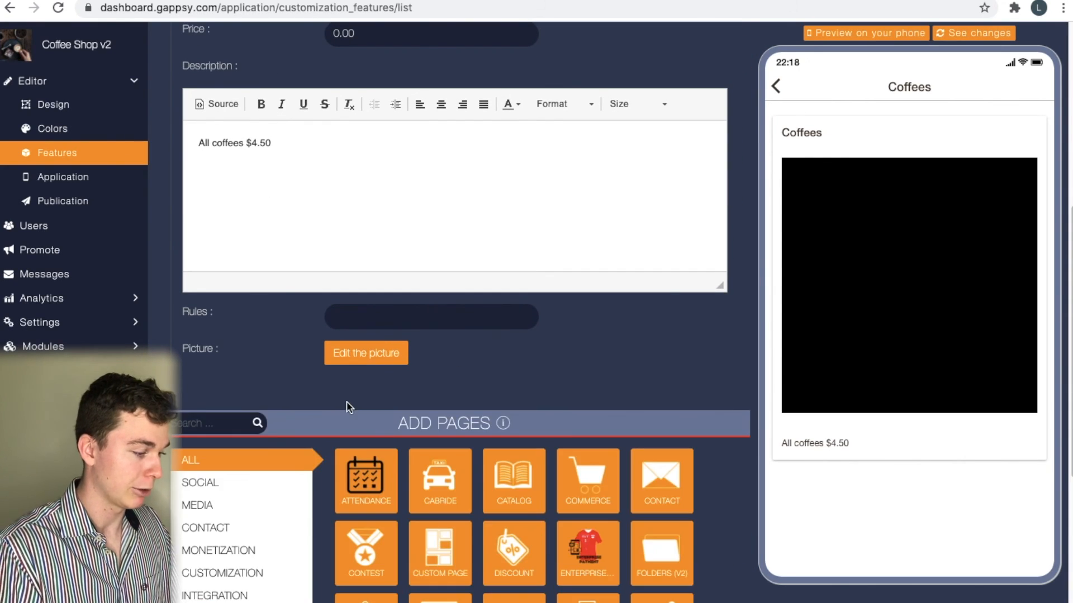
# Pick the latte-art photo as the new picture and save the Coffees item
pyautogui.click(353, 350)
pyautogui.click(518, 70)
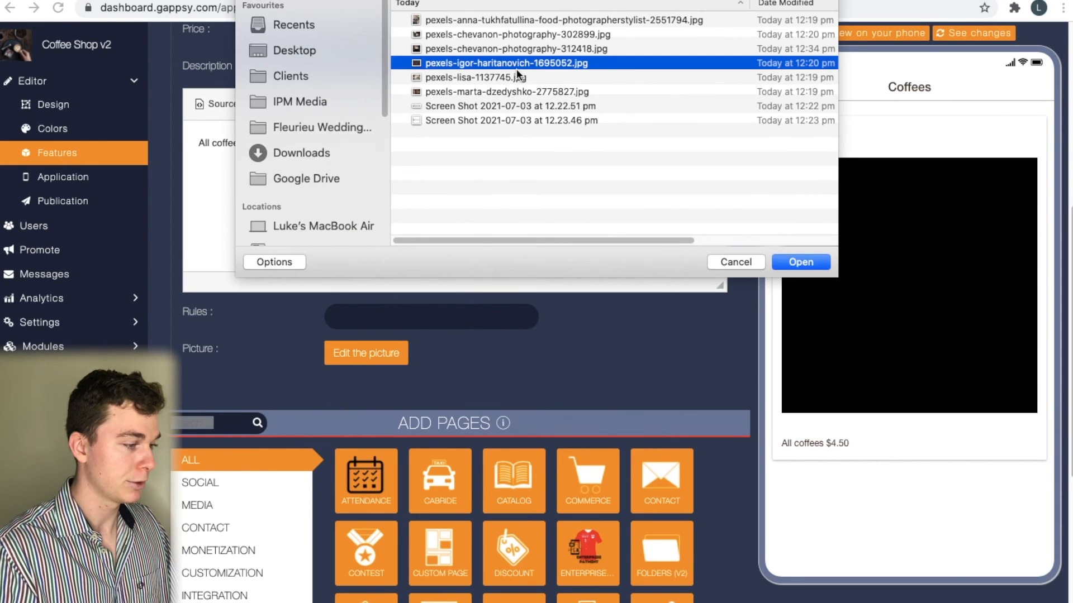
pyautogui.press('space')
pyautogui.press('Down')
pyautogui.press('Down')
pyautogui.press('Down')
pyautogui.press('Up')
pyautogui.press('Up')
pyautogui.press('Up')
pyautogui.press('Up')
pyautogui.press('Up')
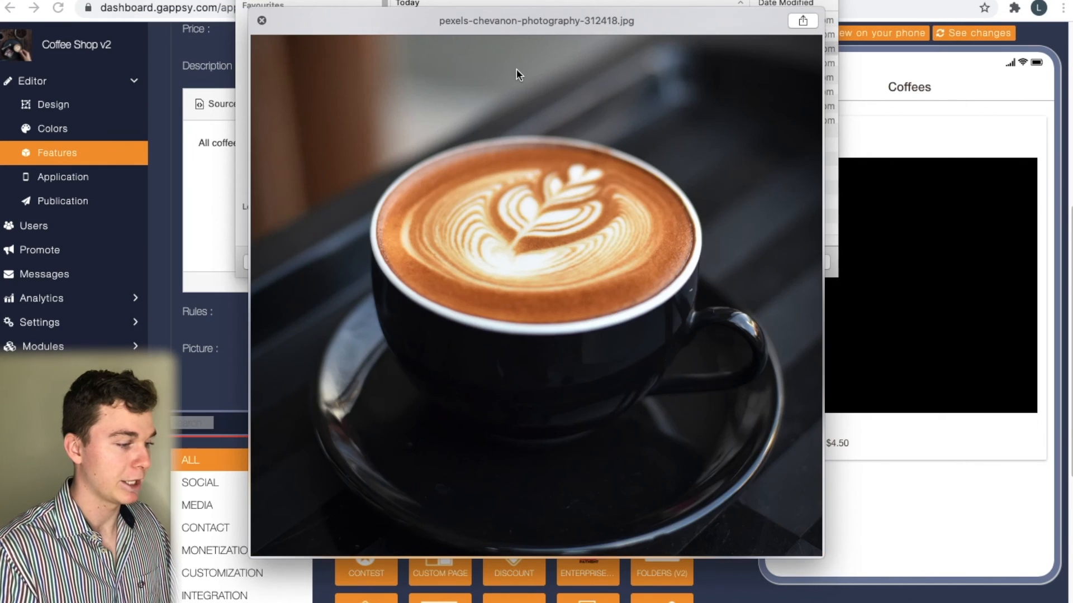
pyautogui.press('space')
pyautogui.press('Return')
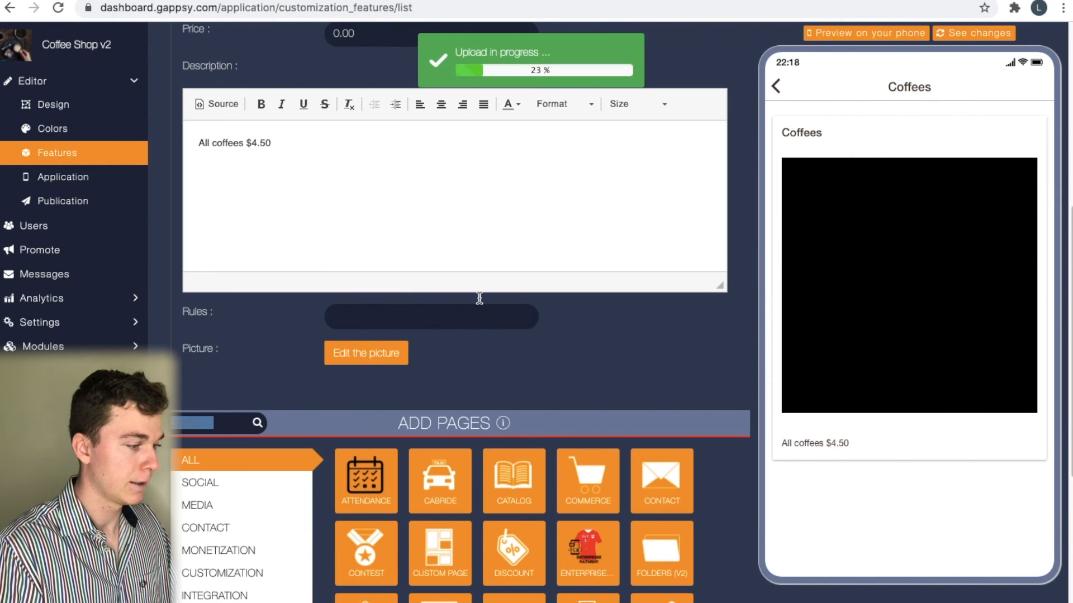
pyautogui.scroll(2, 622, 282)
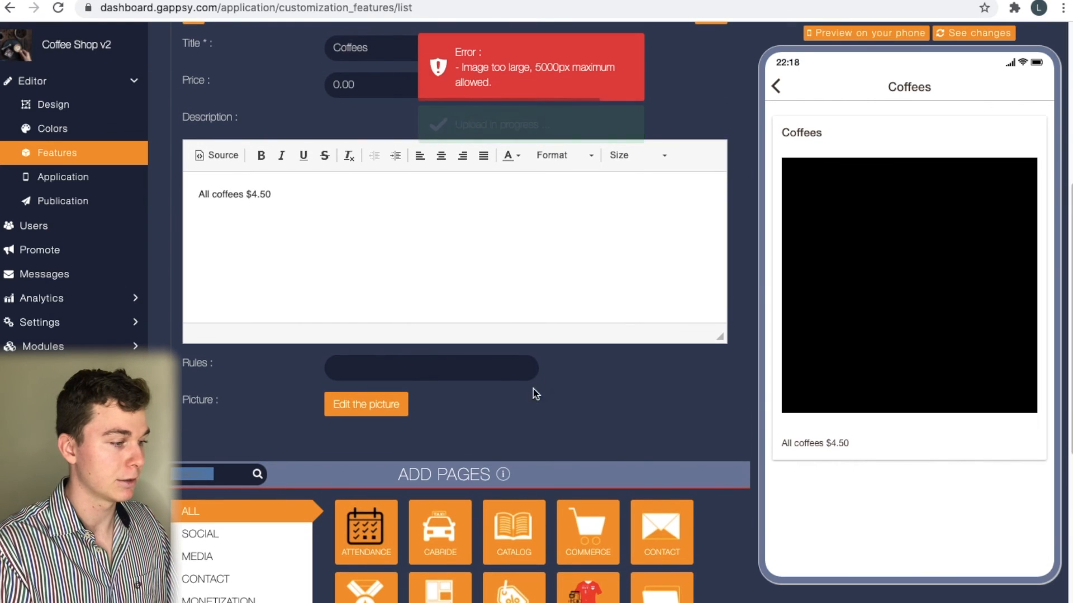
pyautogui.scroll(5, 540, 348)
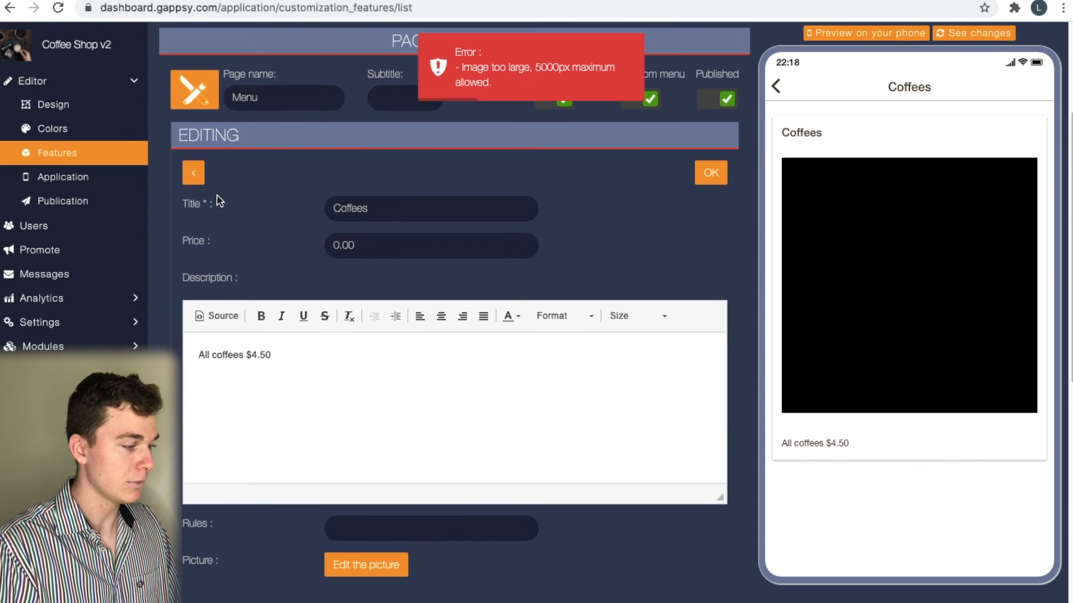
pyautogui.click(717, 175)
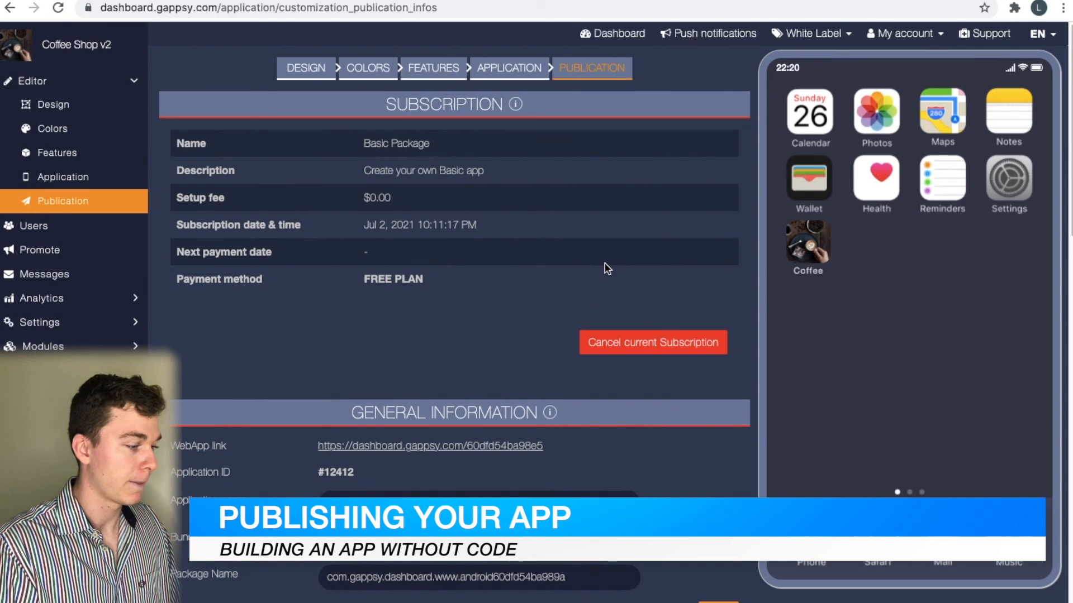
# Open the Publication page's WebApp link in a new browser tab and switch to it
pyautogui.scroll(-1, 610, 277)
pyautogui.scroll(1, 616, 287)
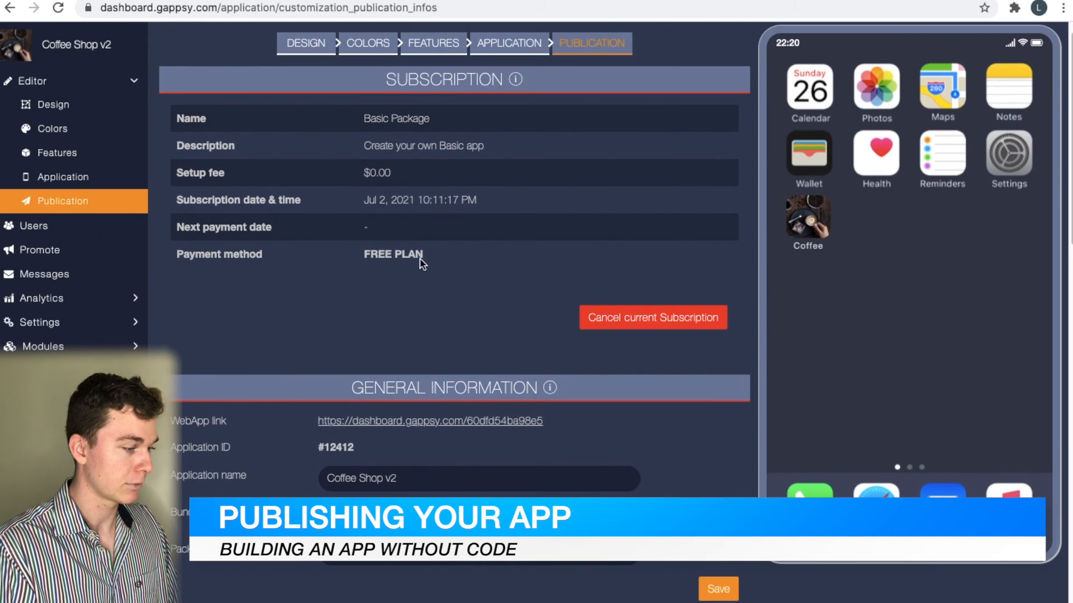
pyautogui.scroll(-2, 413, 274)
pyautogui.scroll(-3, 467, 230)
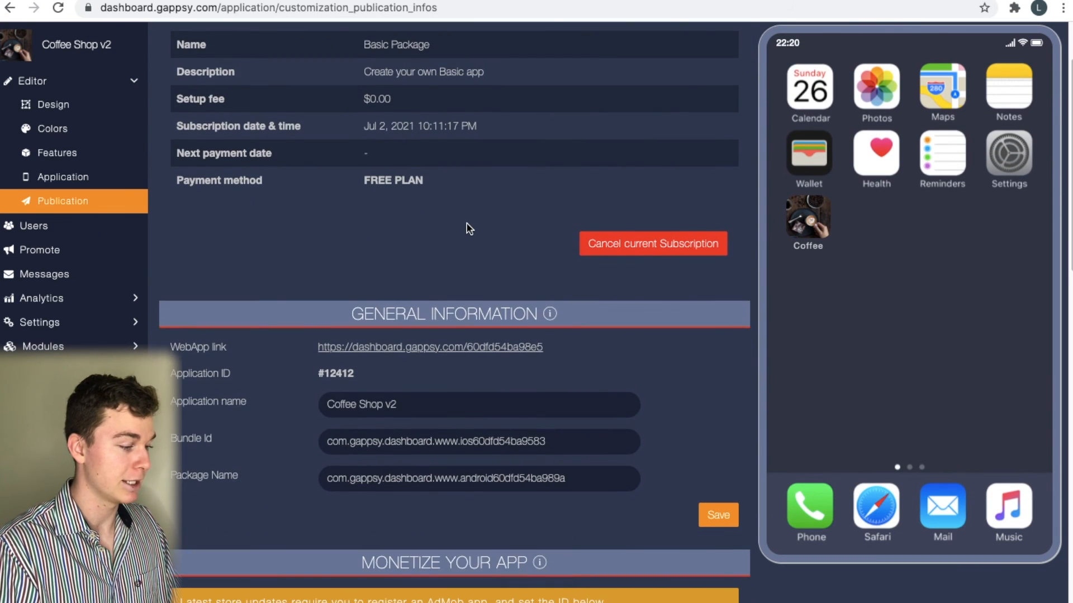
pyautogui.scroll(-1, 459, 289)
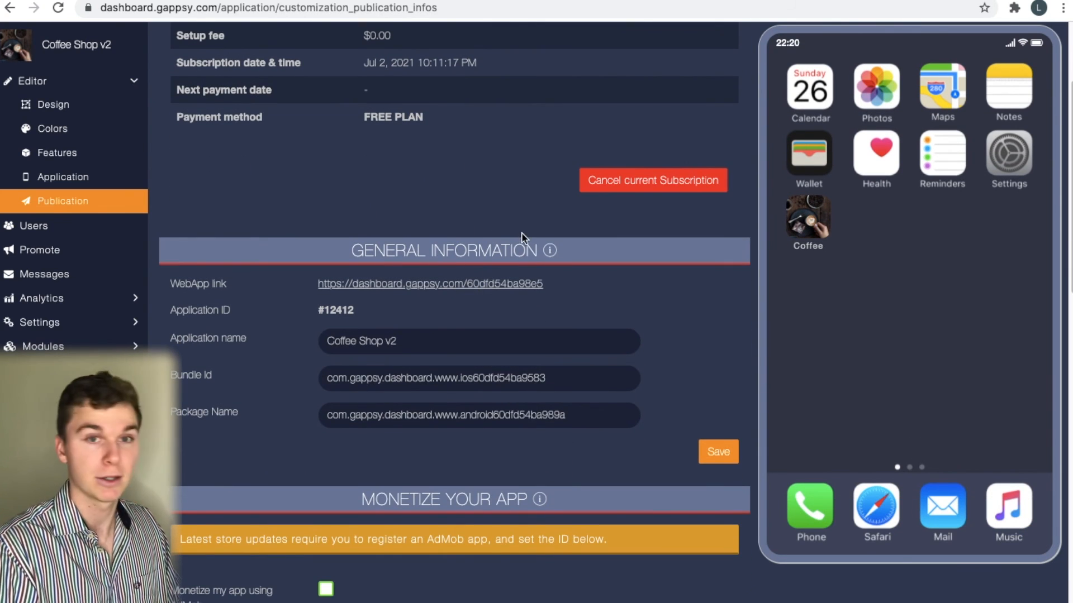
pyautogui.scroll(5, 522, 237)
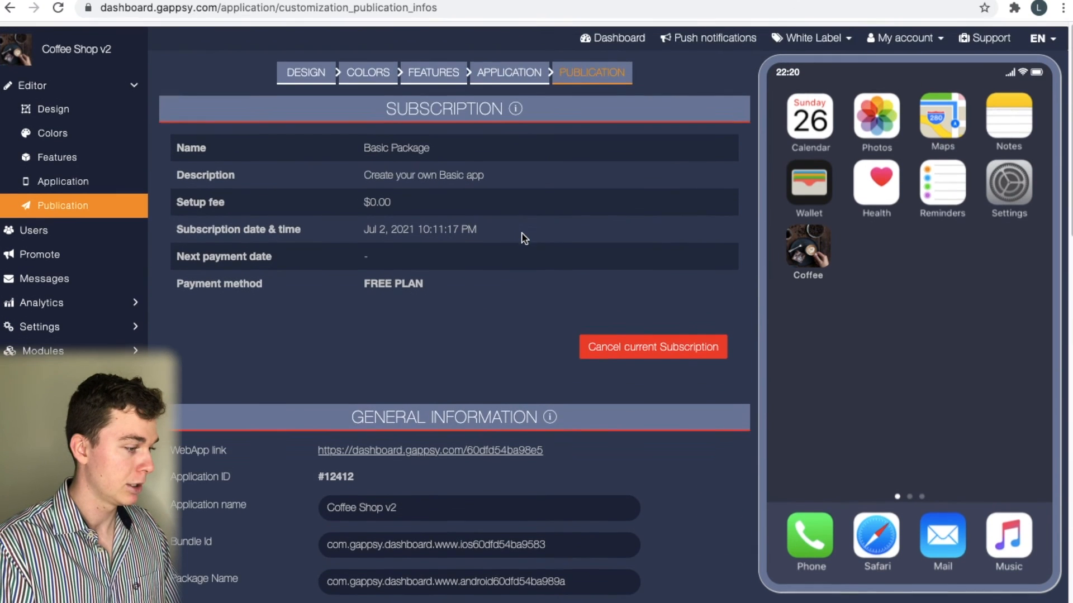
pyautogui.scroll(-5, 491, 309)
pyautogui.rightClick(487, 308)
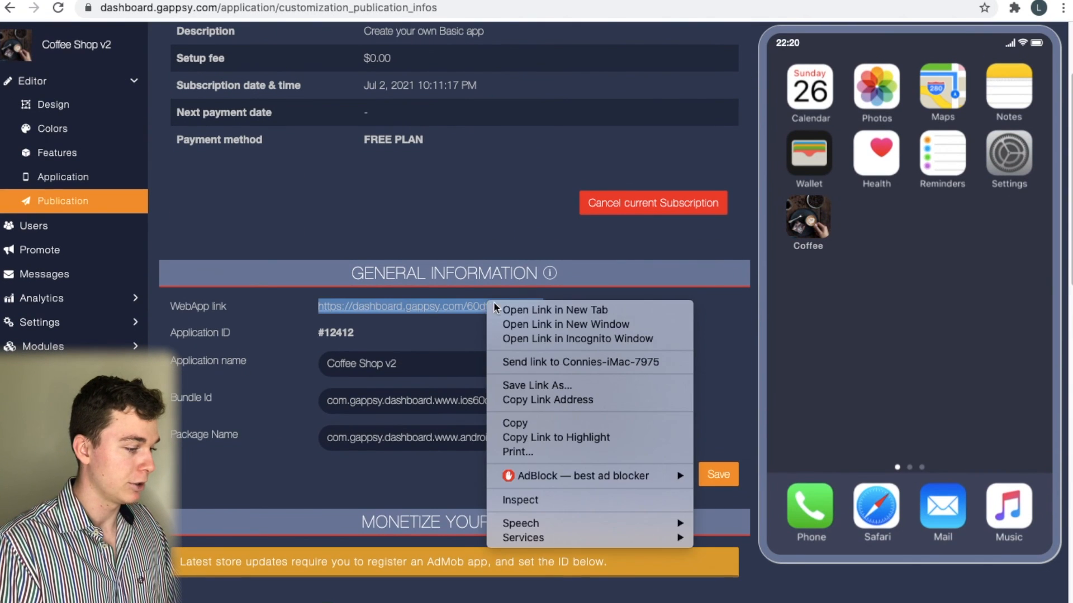
pyautogui.click(523, 311)
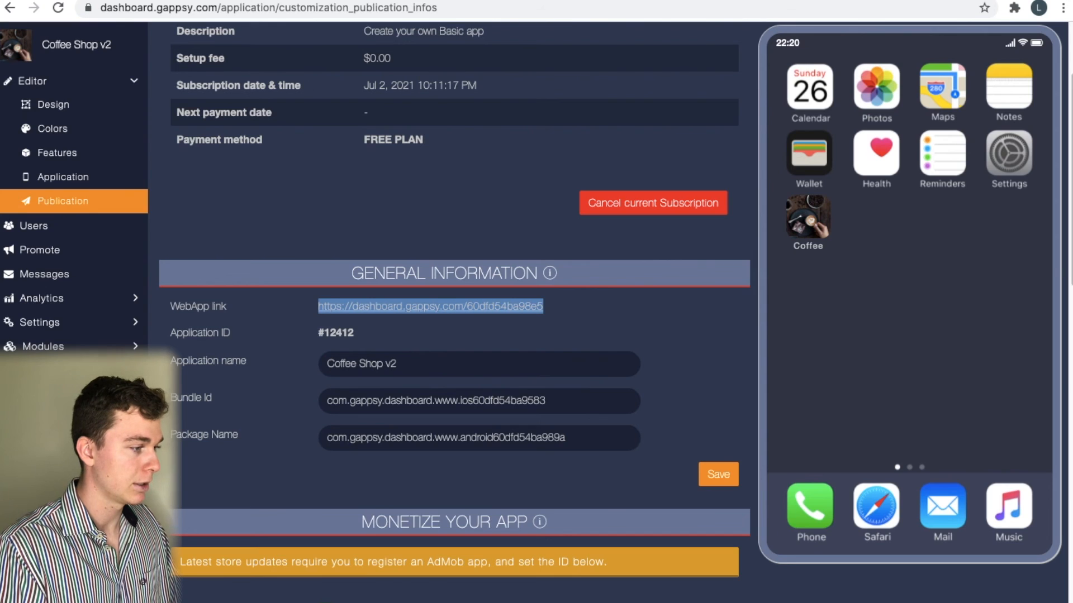
pyautogui.hotkey('ctrl', 'Tab')
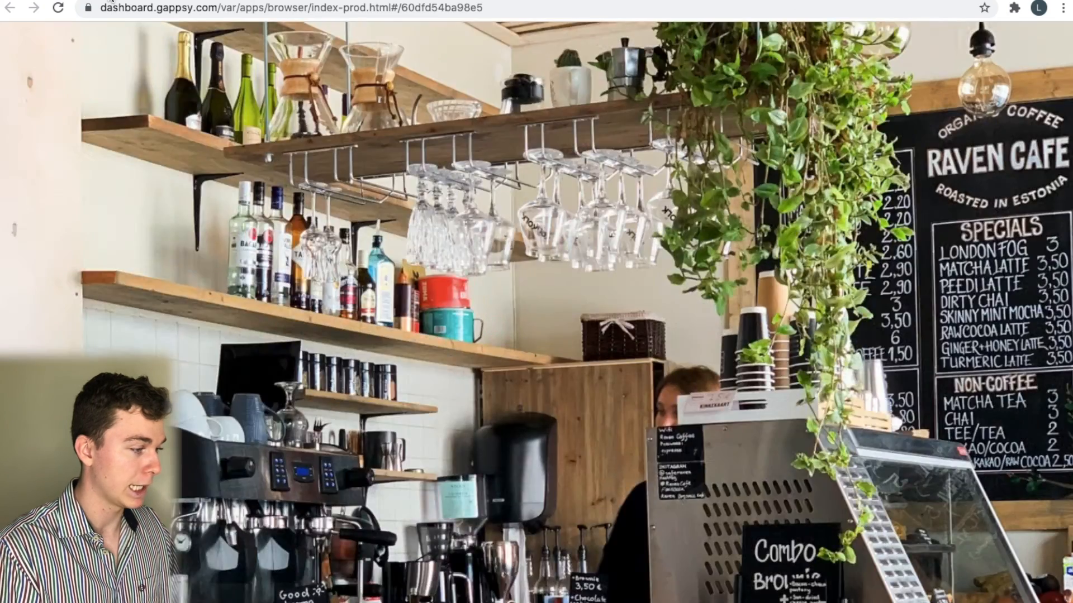
# Try the live web app's Book Now page, then its Menu page listing Coffees
pyautogui.click(111, 0)
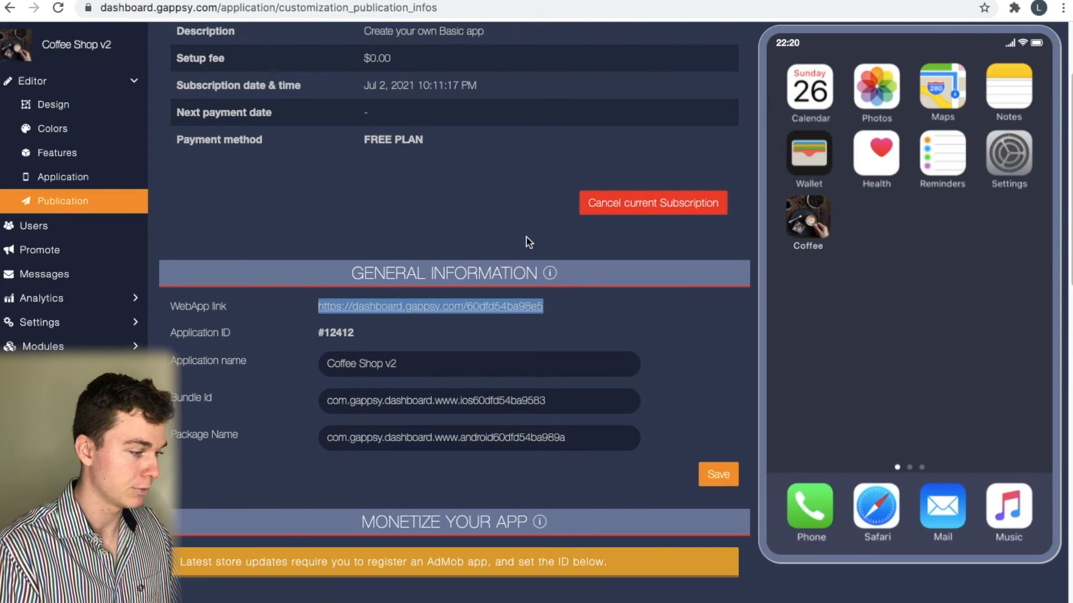
pyautogui.scroll(-1, 529, 238)
pyautogui.click(297, 0)
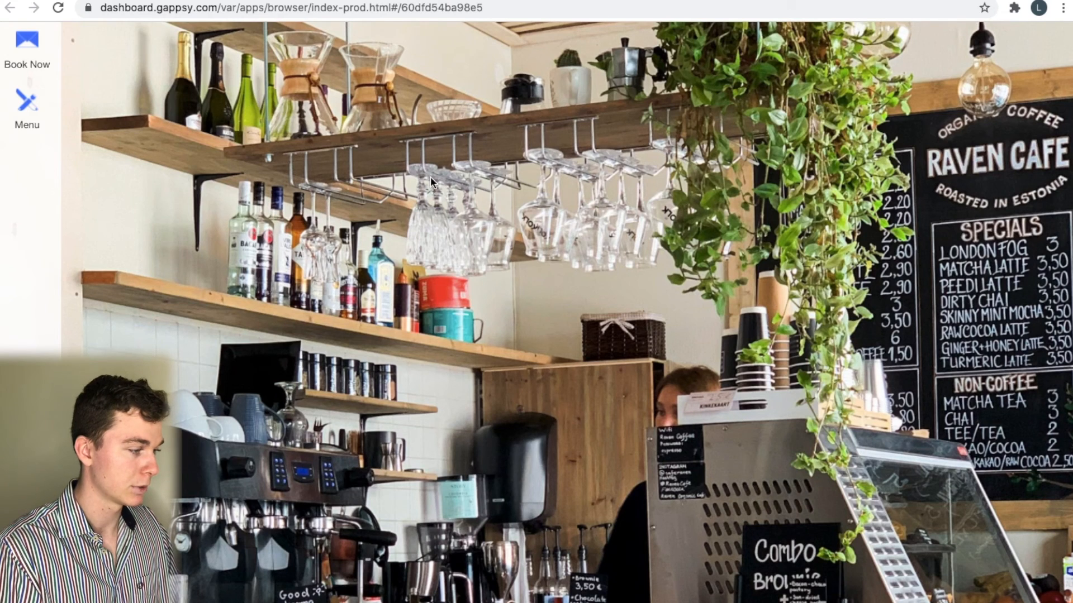
pyautogui.click(20, 47)
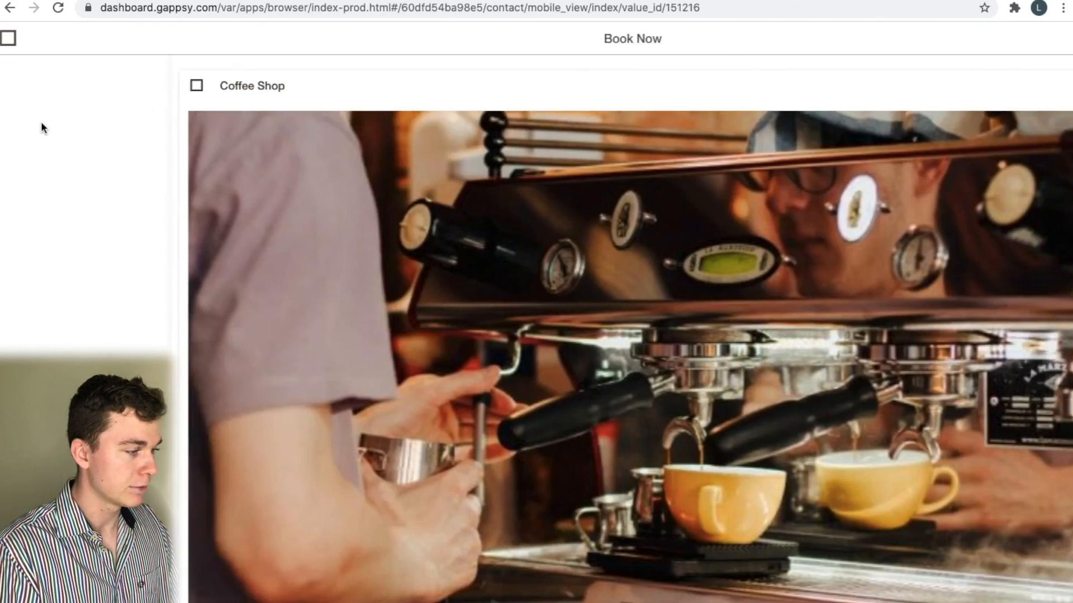
pyautogui.scroll(-1, 90, 223)
pyautogui.scroll(-4, 86, 232)
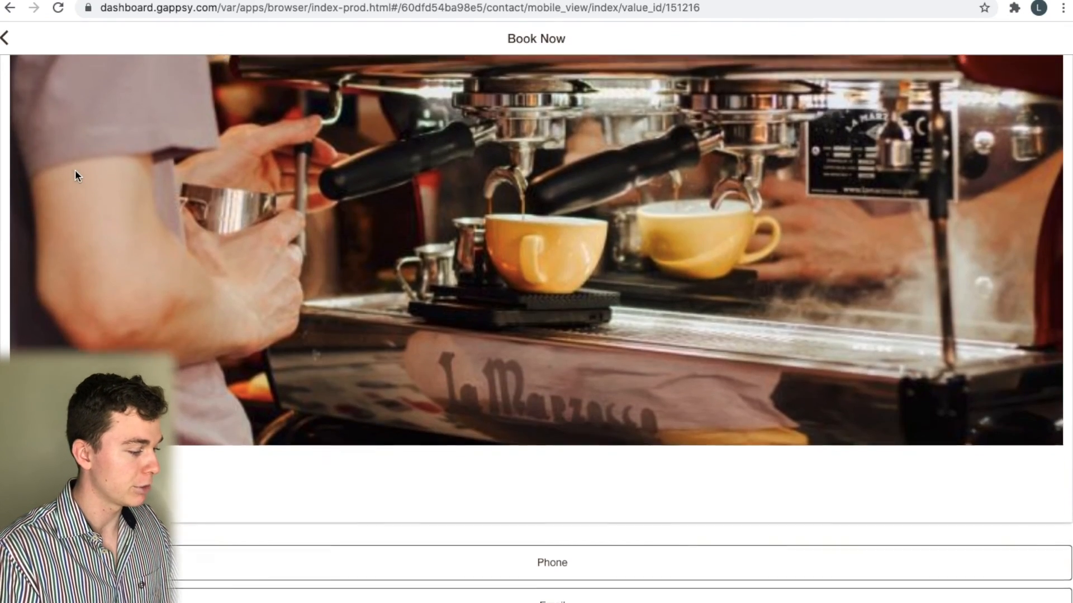
pyautogui.click(4, 38)
pyautogui.click(27, 109)
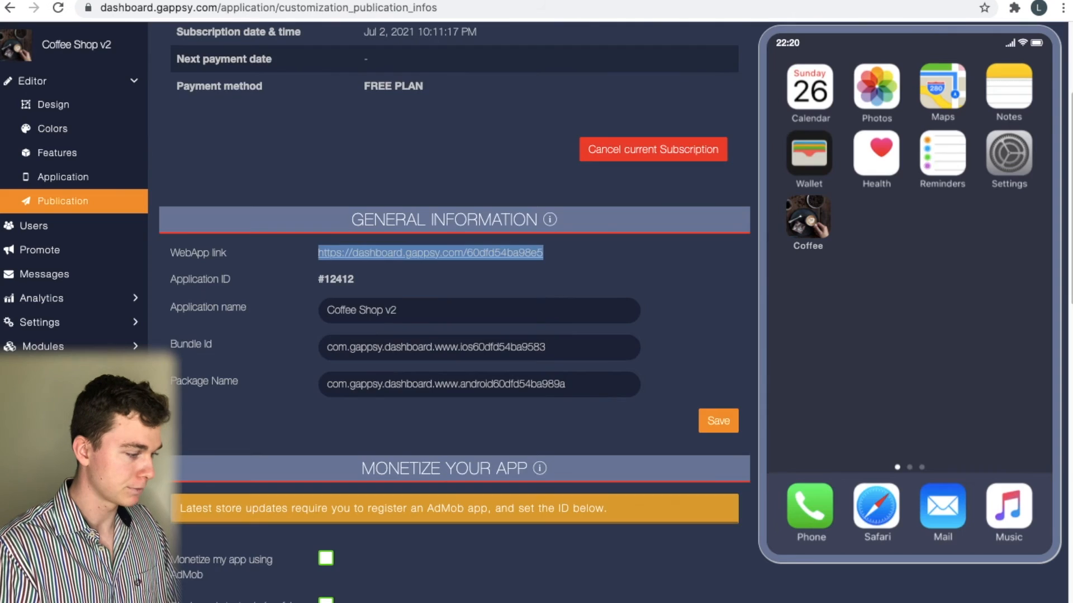
# Review the Monetize Your App and Mobile Source Codes sections and select the Application name text
pyautogui.scroll(-6, 433, 295)
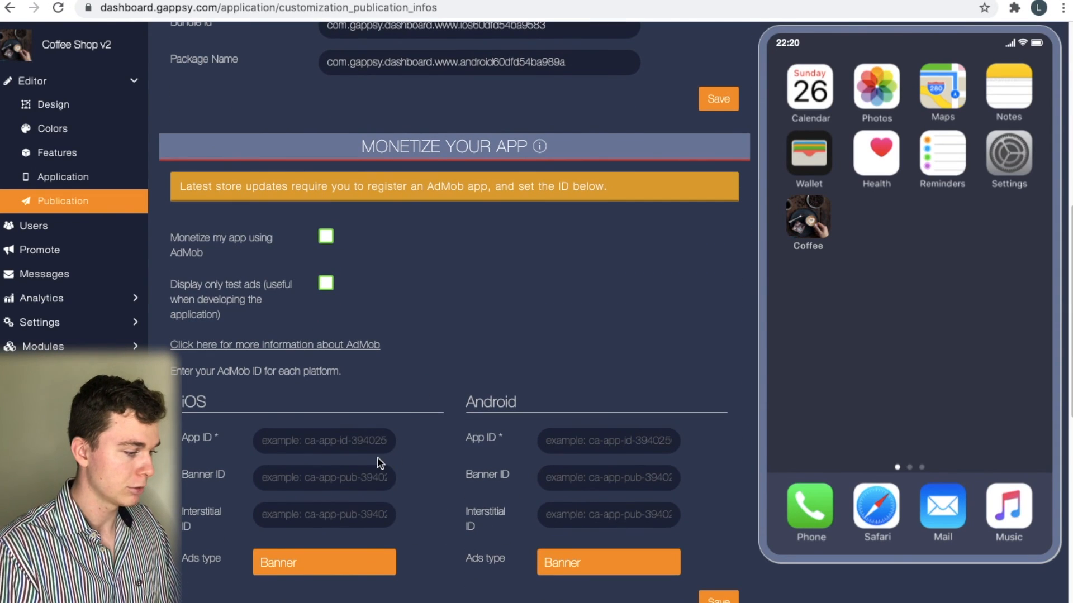
pyautogui.scroll(-3, 349, 445)
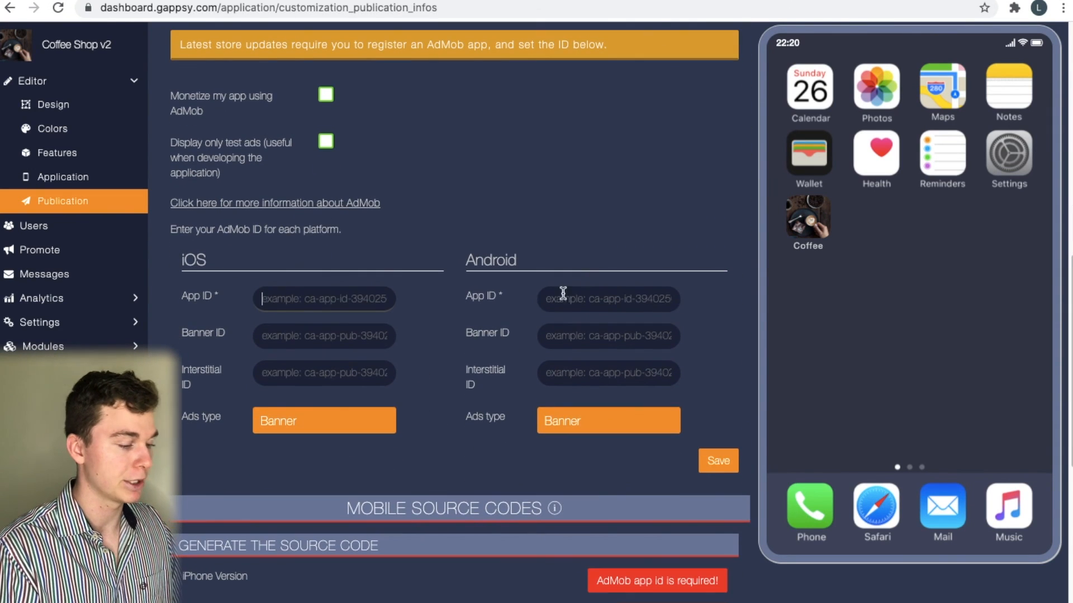
pyautogui.scroll(-4, 457, 376)
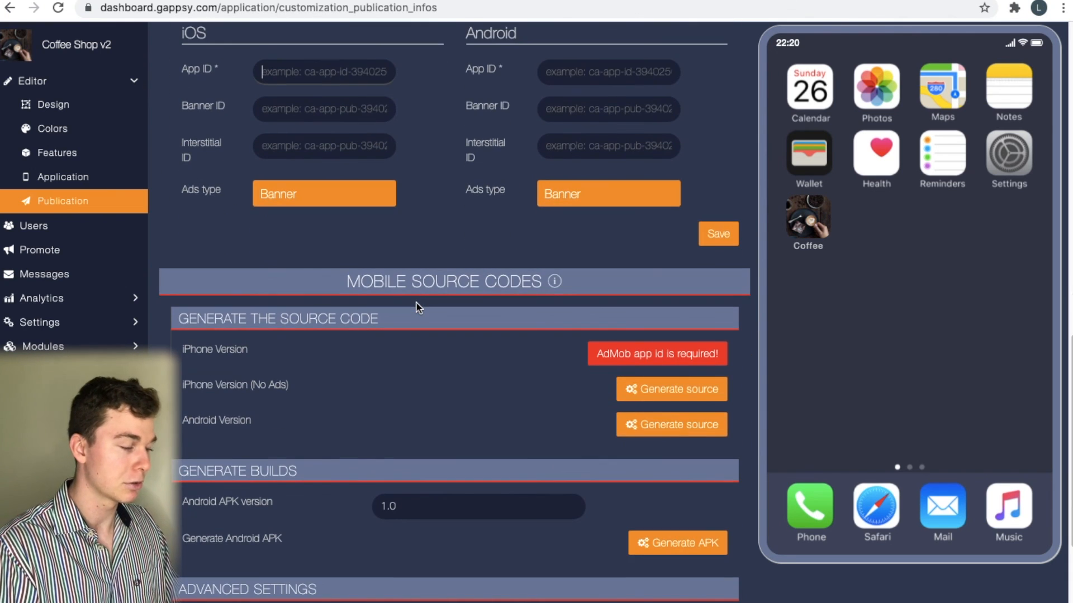
pyautogui.scroll(-1, 416, 303)
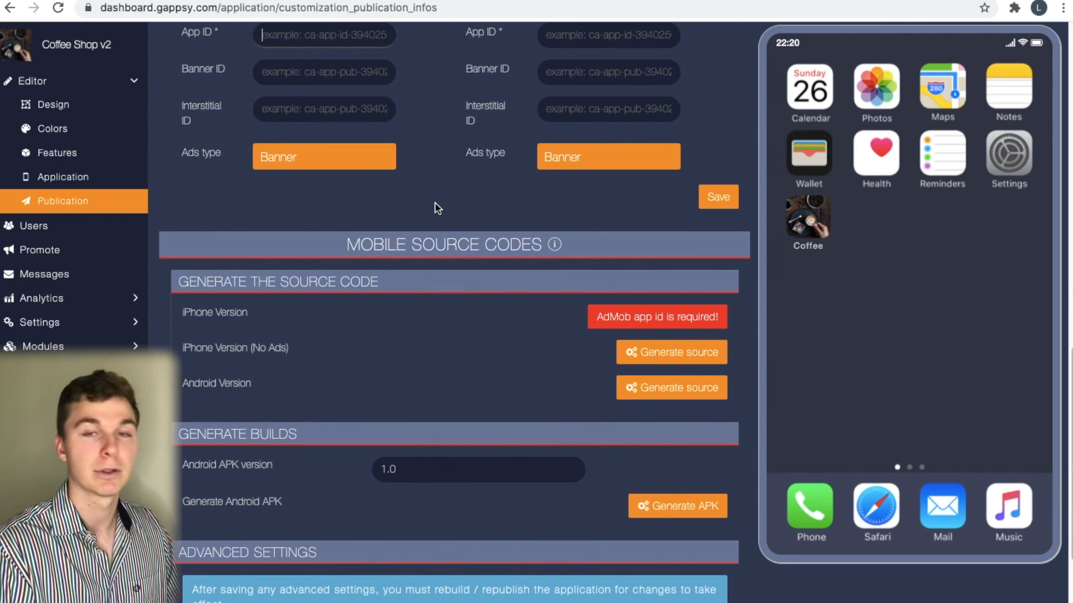
pyautogui.scroll(12, 437, 208)
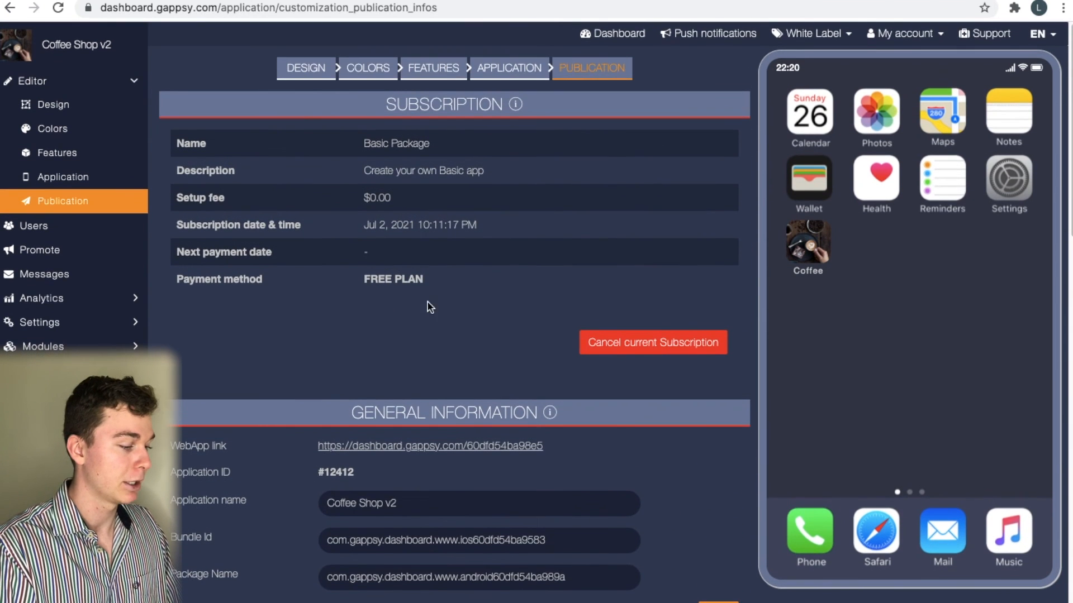
pyautogui.scroll(-1, 431, 307)
pyautogui.tripleClick(426, 470)
# Collapse the Editor group in the left sidebar
pyautogui.scroll(-7, 505, 431)
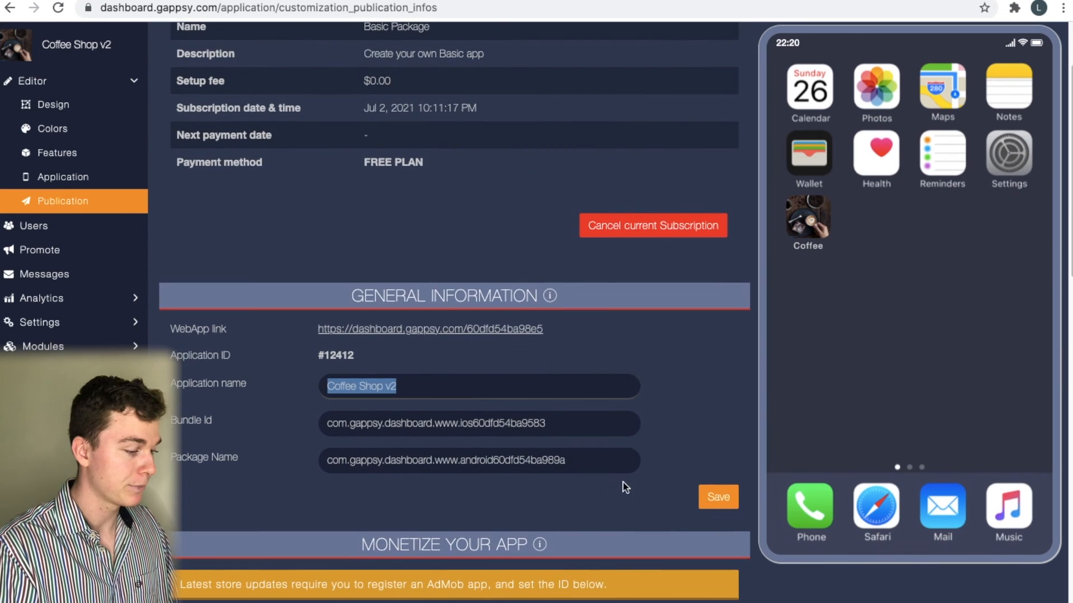
pyautogui.scroll(-19, 611, 484)
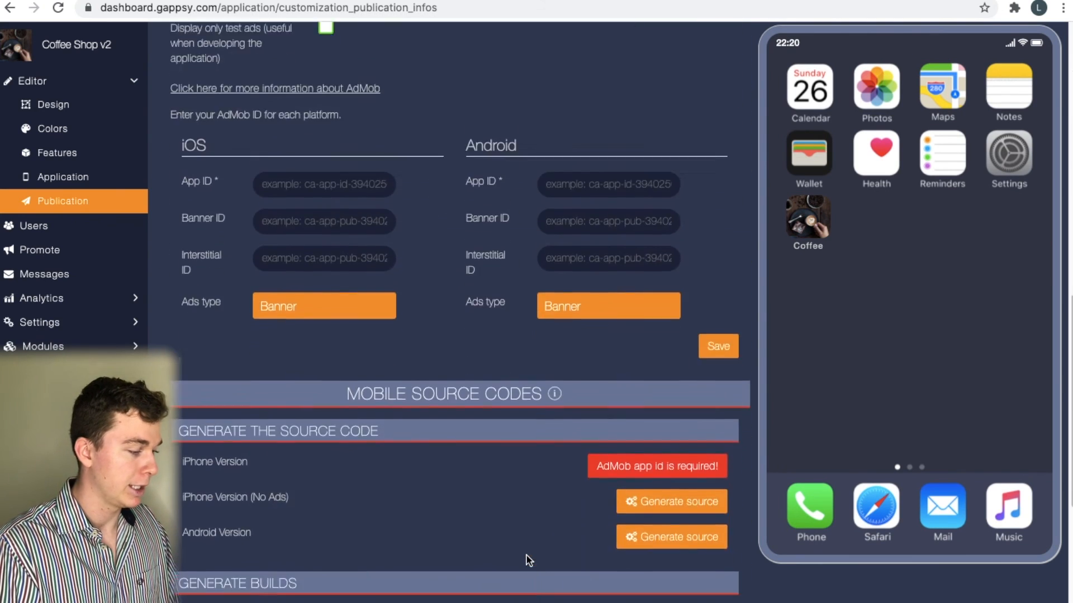
pyautogui.scroll(20, 529, 561)
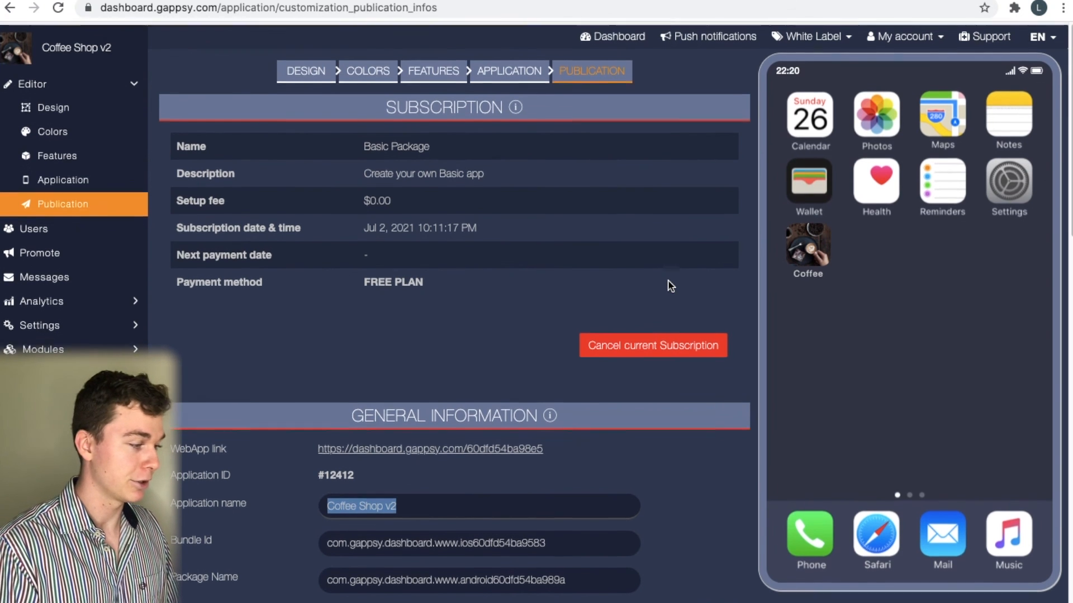
pyautogui.click(52, 91)
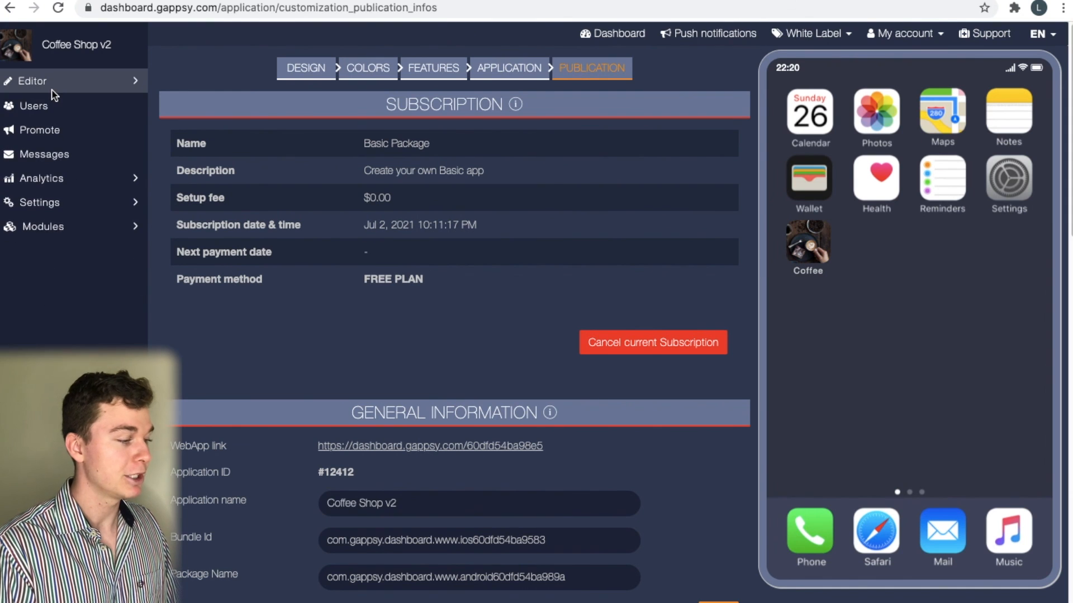